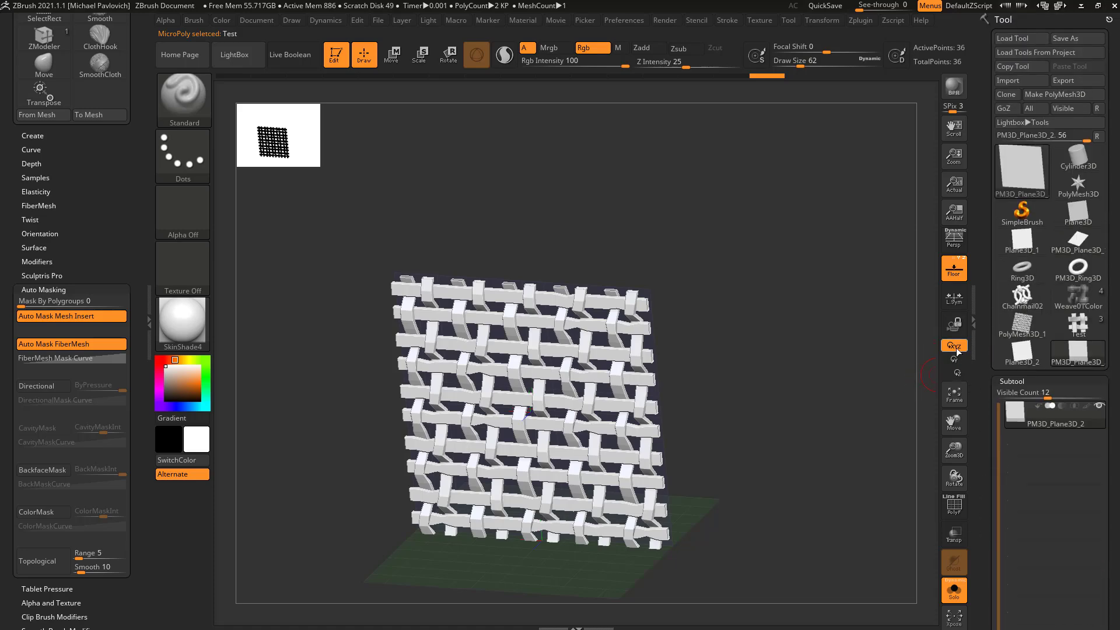
- Switch to the PolyMesh3D star, initialize it as a QGrid plane with resolution 5, and show its polyframe facing front
{"action": "left_click", "coordinate": [1078, 185]}
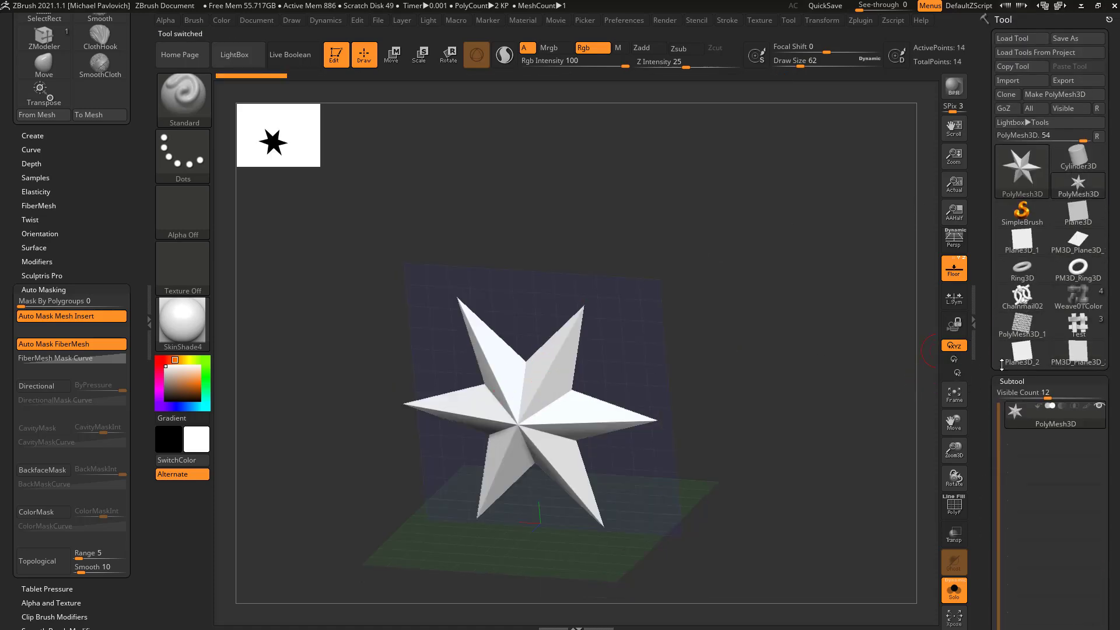
{"action": "scroll", "coordinate": [1002, 364], "scroll_direction": "down", "scroll_amount": 15}
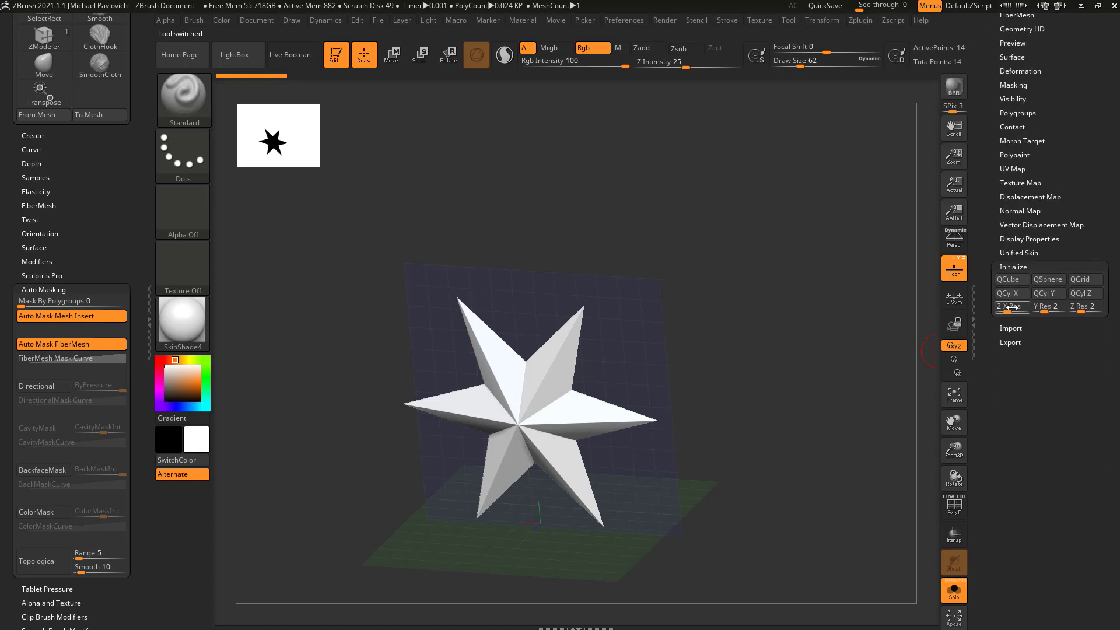
{"action": "scroll", "coordinate": [1012, 308], "scroll_direction": "up", "scroll_amount": 2}
{"action": "left_click", "coordinate": [1003, 335]}
{"action": "type", "text": "5"}
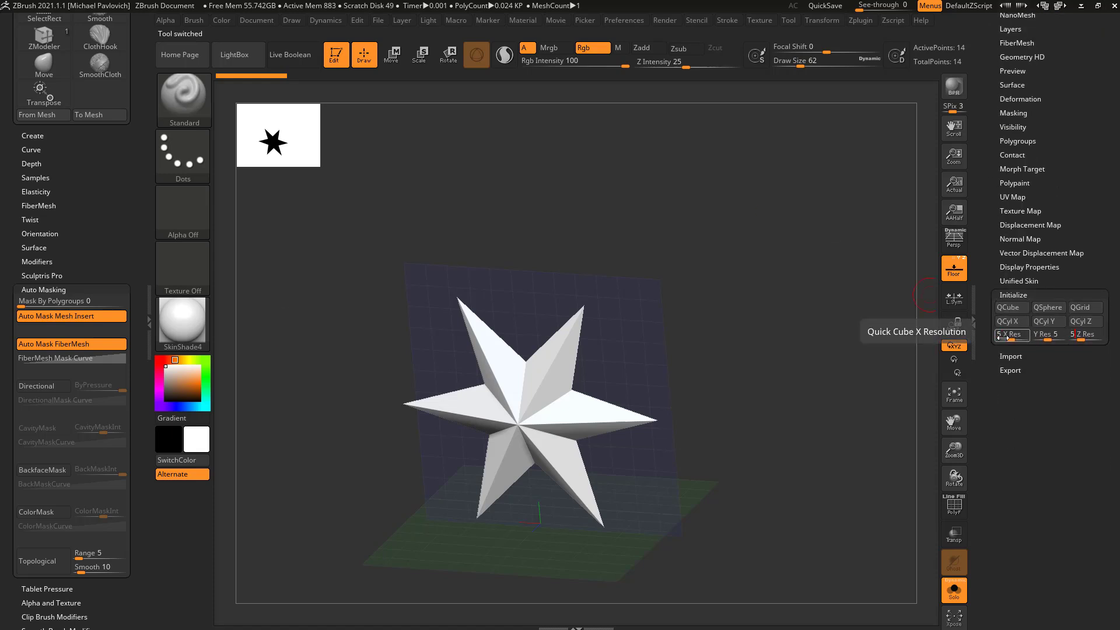
{"action": "left_click", "coordinate": [1094, 310]}
{"action": "left_click_drag", "start_coordinate": [817, 357], "coordinate": [925, 387], "text": "shift"}
{"action": "left_click", "coordinate": [950, 506]}
{"action": "key", "text": "f"}
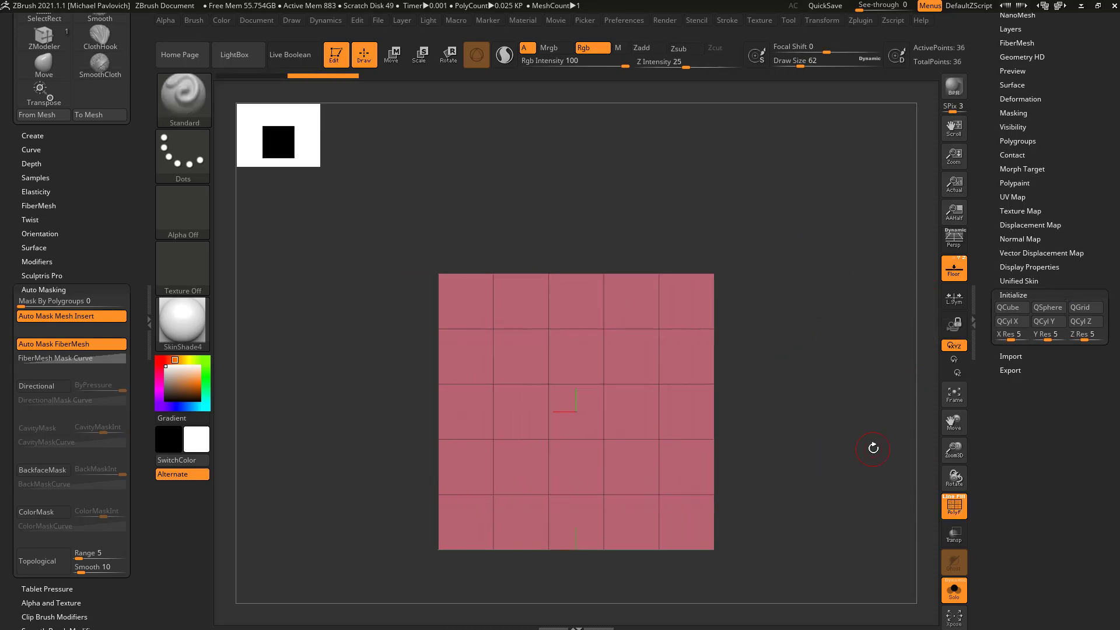
- Activate symmetry across the X axis for the grid plane
{"action": "left_click_drag", "start_coordinate": [630, 203], "coordinate": [654, 208], "text": "alt"}
{"action": "left_click", "coordinate": [822, 20]}
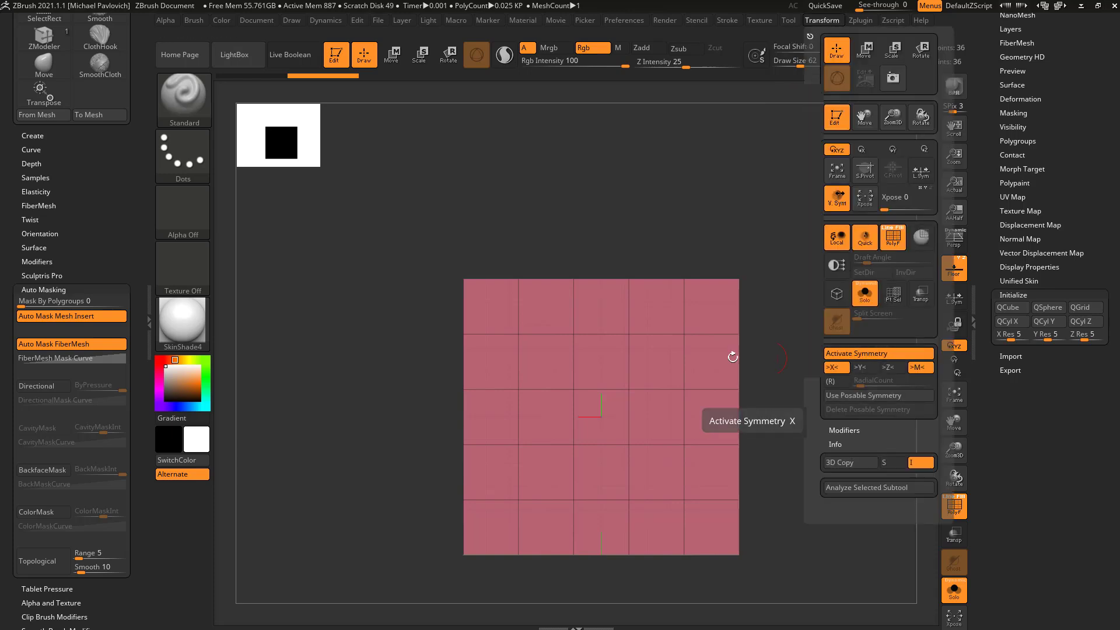
{"action": "left_click", "coordinate": [817, 23]}
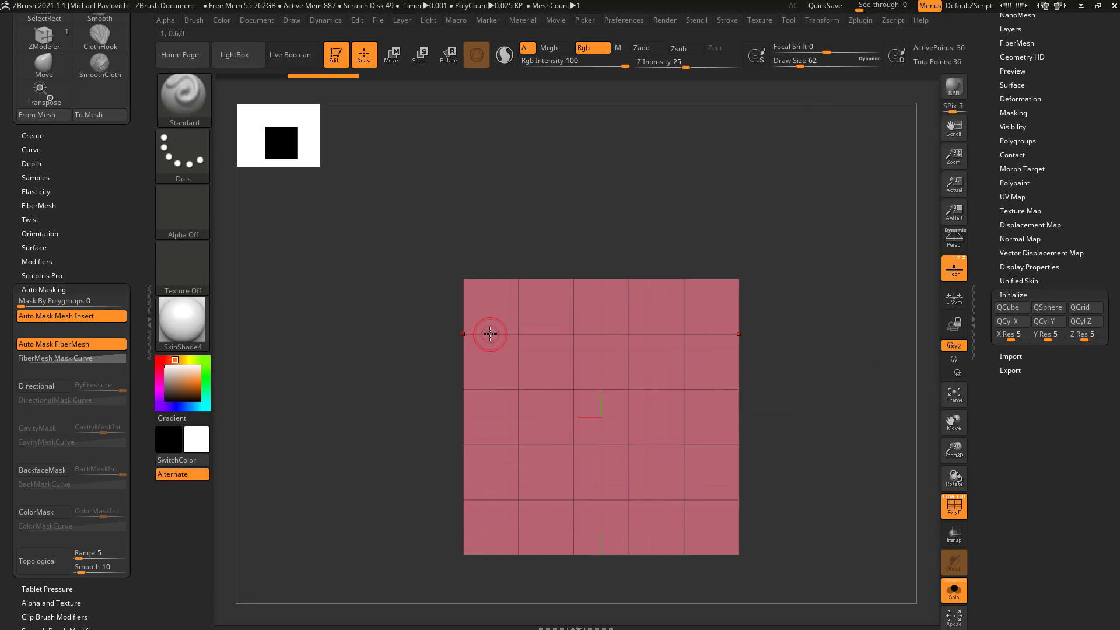
- Insert single edge loops just inside all four borders of the plane with ZModeler, adding Y symmetry for the horizontal ones
{"action": "key", "text": "b"}
{"action": "key", "text": "z"}
{"action": "key", "text": "m"}
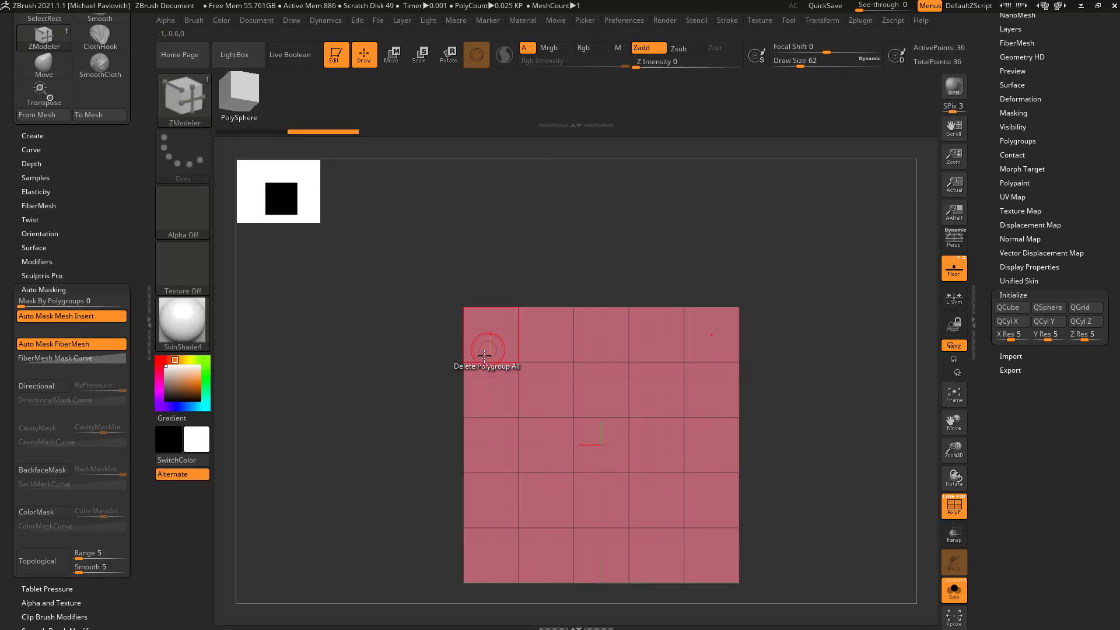
{"action": "key", "text": "space"}
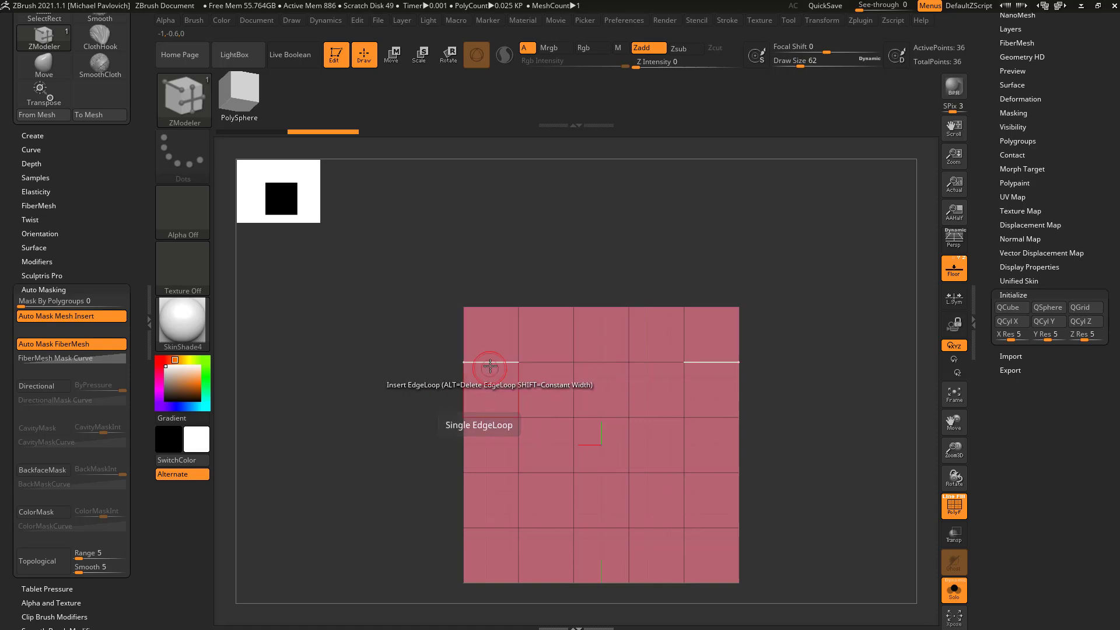
{"action": "left_click_drag", "start_coordinate": [483, 362], "coordinate": [471, 363]}
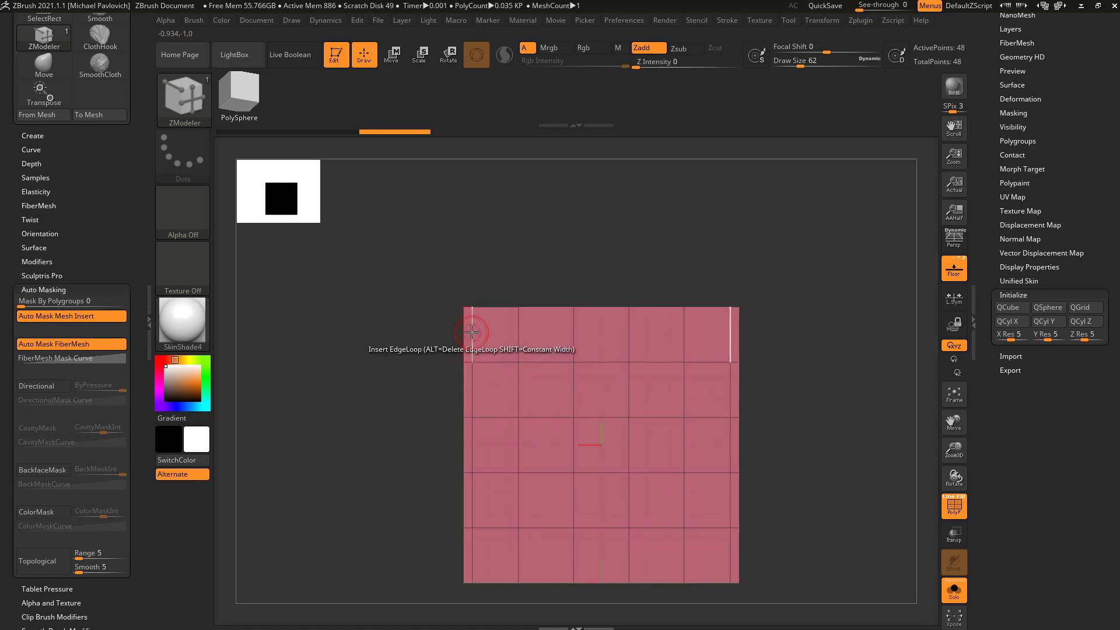
{"action": "left_click", "coordinate": [821, 22]}
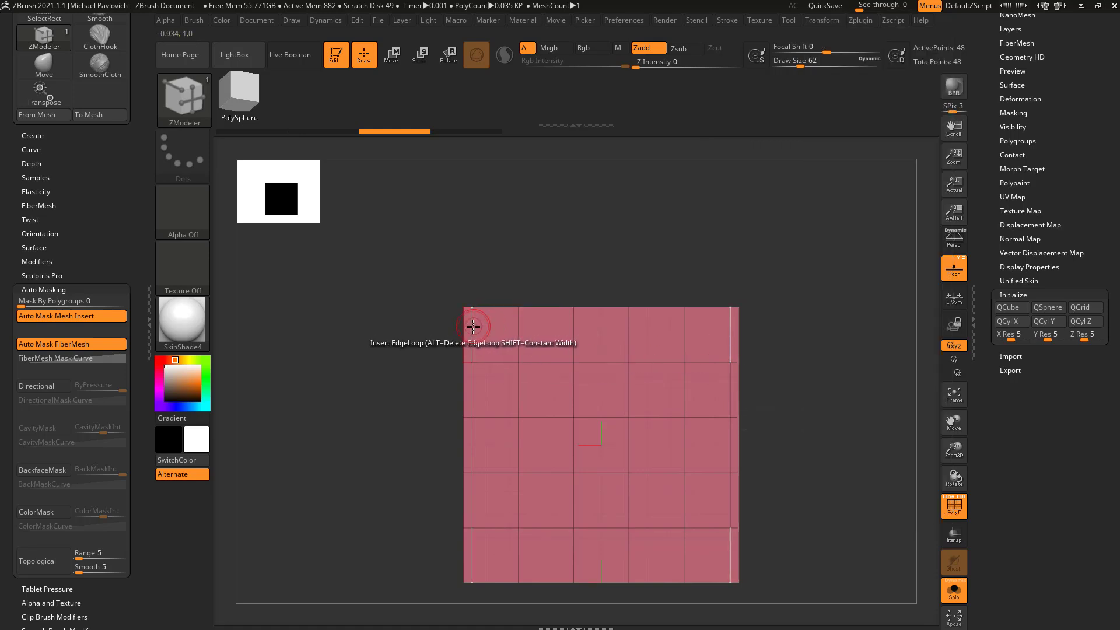
{"action": "left_click_drag", "start_coordinate": [474, 326], "coordinate": [472, 315]}
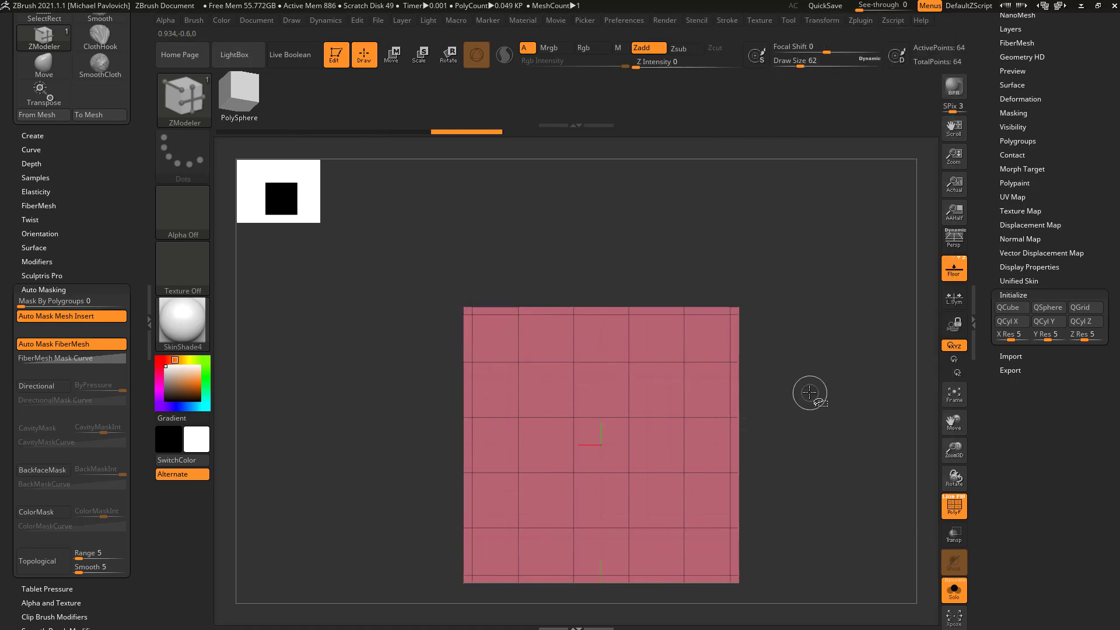
- Isolate the plane's inner polygons, assign them their own polygroup, and unhide the thin border strip
{"action": "mouse_move", "coordinate": [509, 241]}
{"action": "left_mouse_down", "text": "ctrl+shift"}
{"action": "mouse_move", "coordinate": [577, 396]}
{"action": "mouse_move", "coordinate": [645, 441]}
{"action": "mouse_move", "coordinate": [736, 561]}
{"action": "mouse_move", "coordinate": [734, 583]}
{"action": "left_mouse_up", "text": "ctrl+shift"}
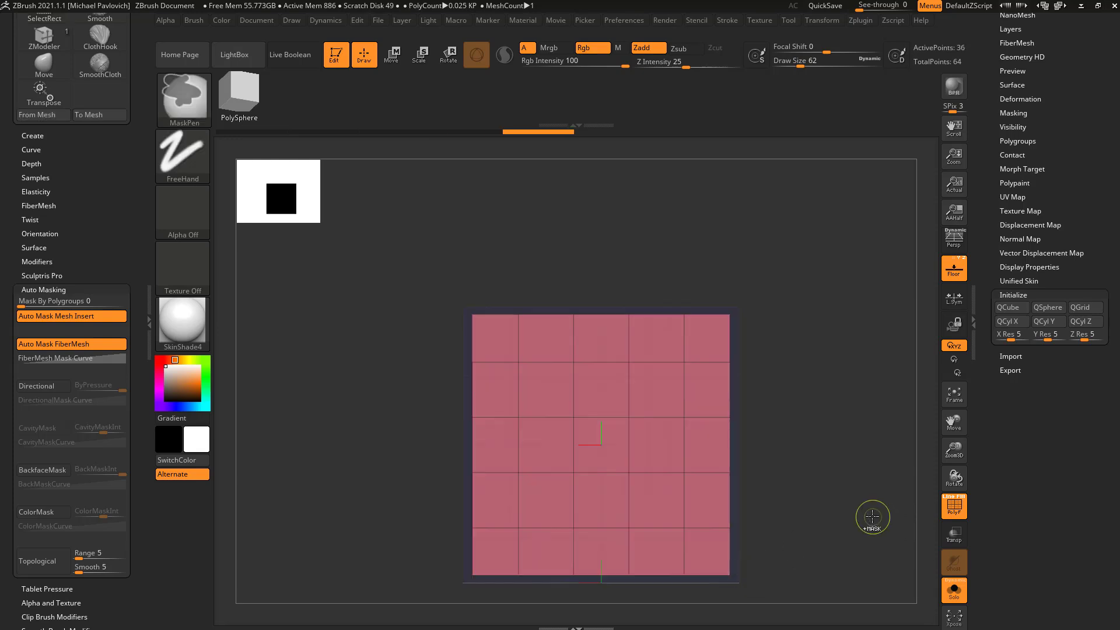
{"action": "key", "text": "ctrl+w"}
{"action": "left_click", "coordinate": [853, 487], "text": "ctrl+shift"}
{"action": "left_click_drag", "start_coordinate": [855, 411], "coordinate": [728, 459]}
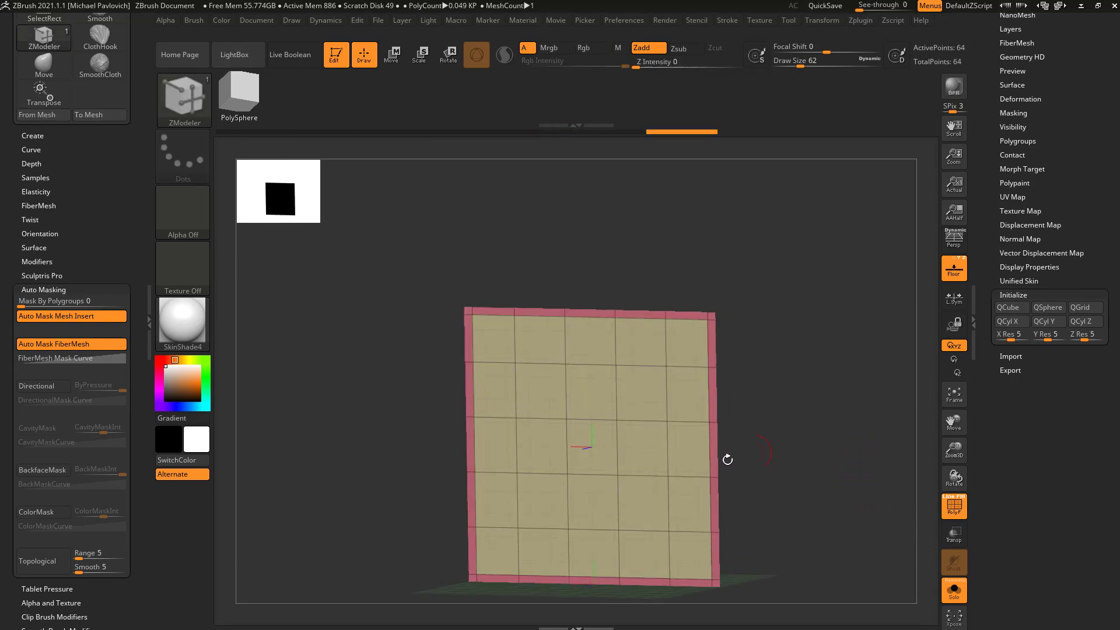
{"action": "left_click_drag", "start_coordinate": [747, 355], "coordinate": [648, 350]}
{"action": "left_click_drag", "start_coordinate": [739, 337], "coordinate": [700, 341]}
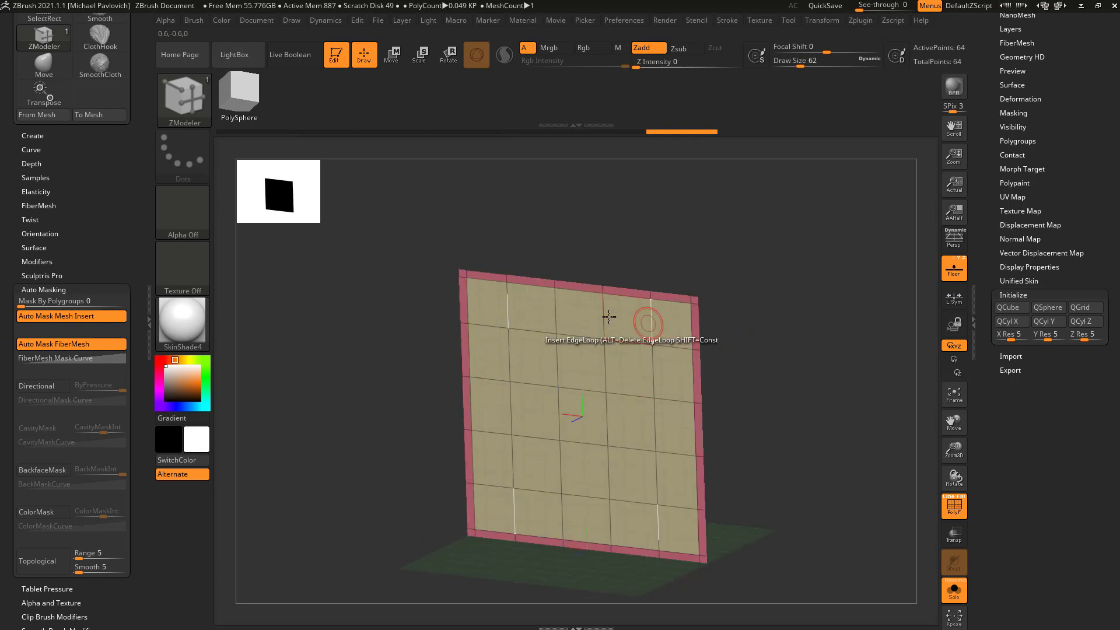
{"action": "left_click_drag", "start_coordinate": [802, 395], "coordinate": [782, 385], "text": "shift"}
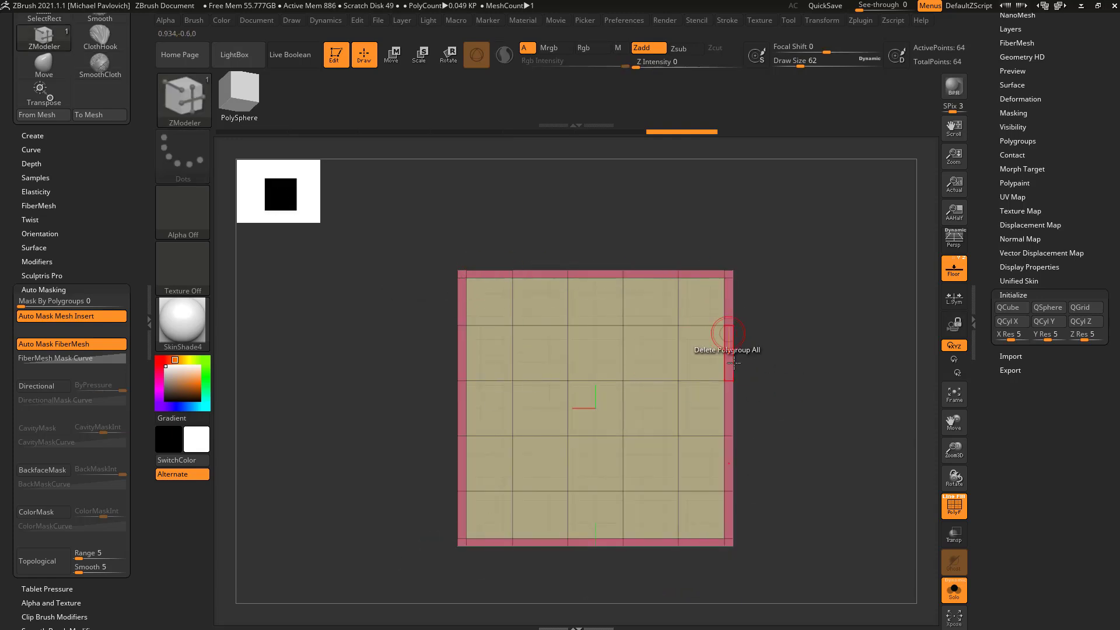
- Switch to the PM3D_Plane3D_2 tool and toggle MicroPoly off and back on in its Dynamic Subdiv settings
{"action": "left_click_drag", "start_coordinate": [992, 280], "coordinate": [1022, 400]}
{"action": "left_click", "coordinate": [1065, 366]}
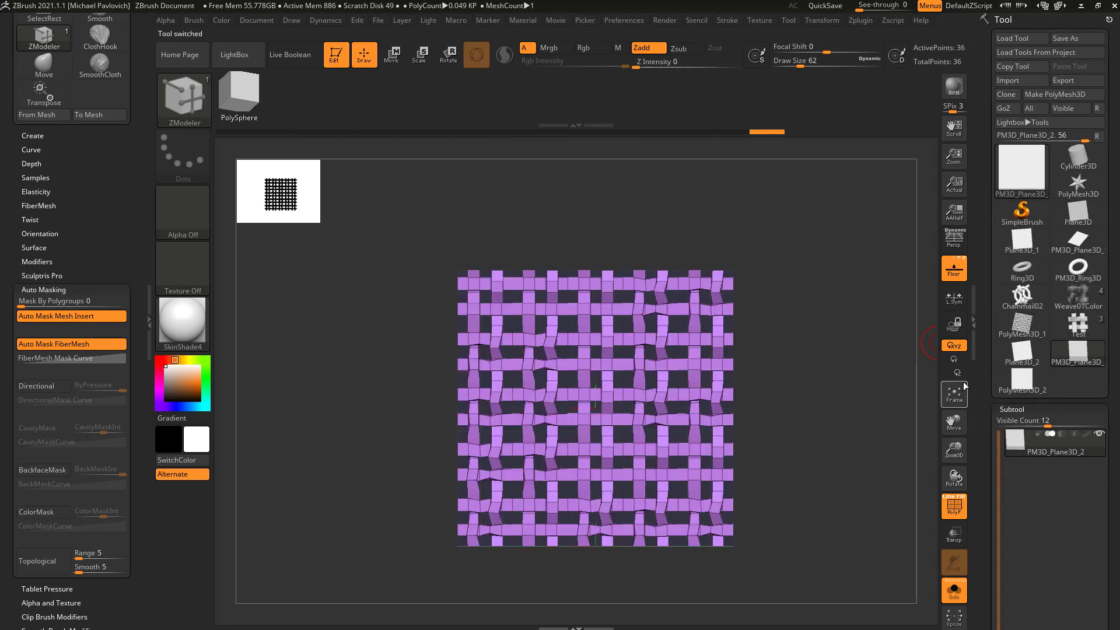
{"action": "left_click_drag", "start_coordinate": [1030, 401], "coordinate": [1032, 360]}
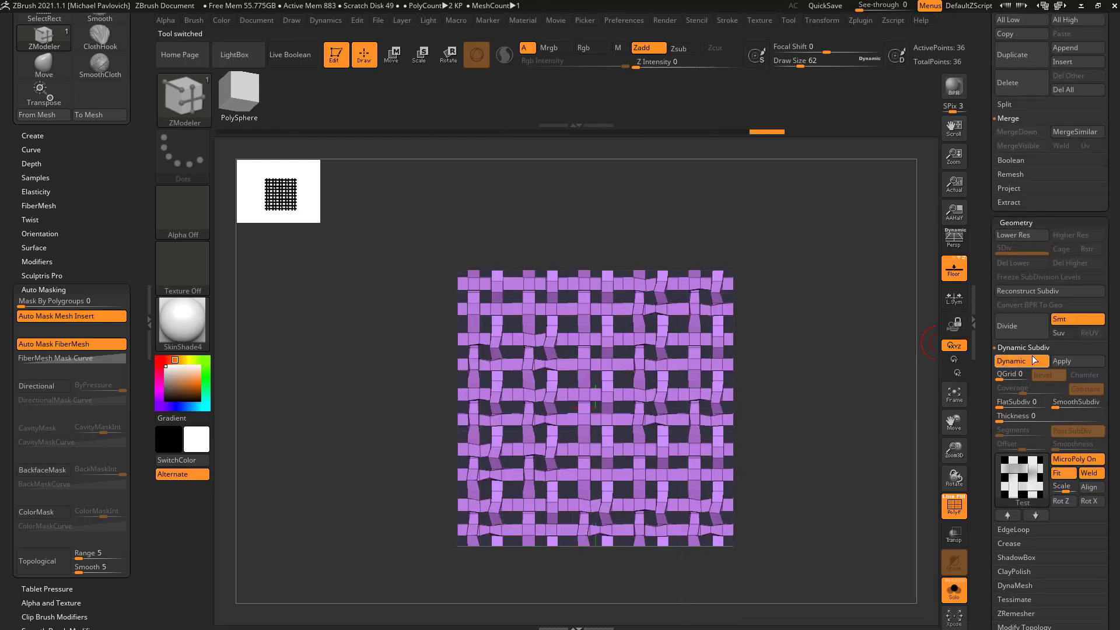
{"action": "left_click", "coordinate": [1062, 459]}
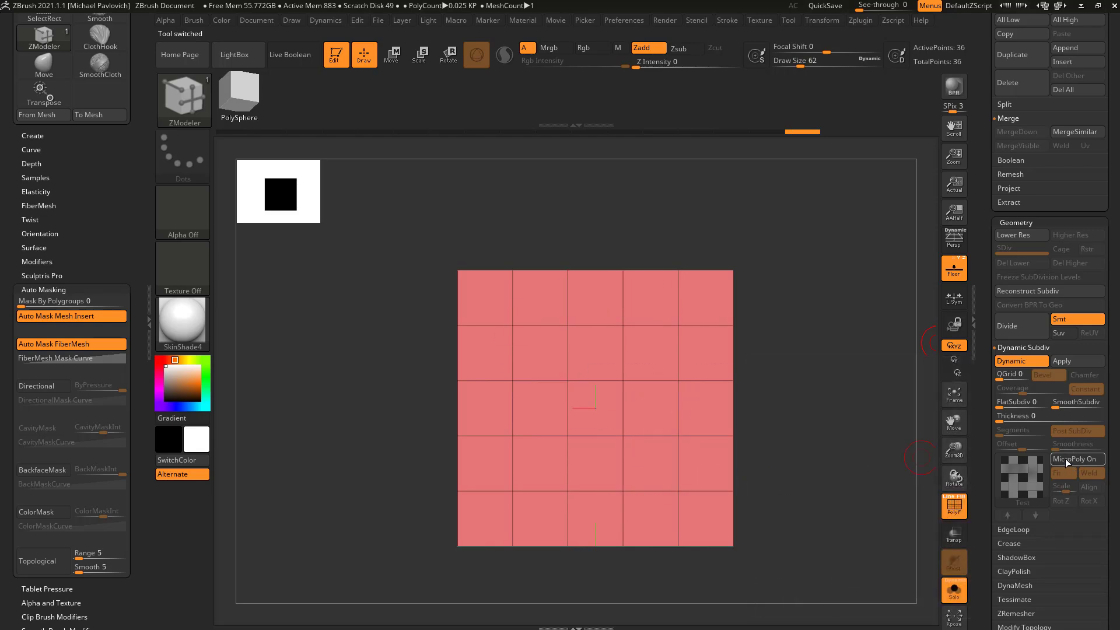
{"action": "left_click", "coordinate": [1066, 459]}
- Replace the woven MicroPoly mesh with the bordered grid plane PolyMesh3D_2
{"action": "left_click", "coordinate": [1022, 479]}
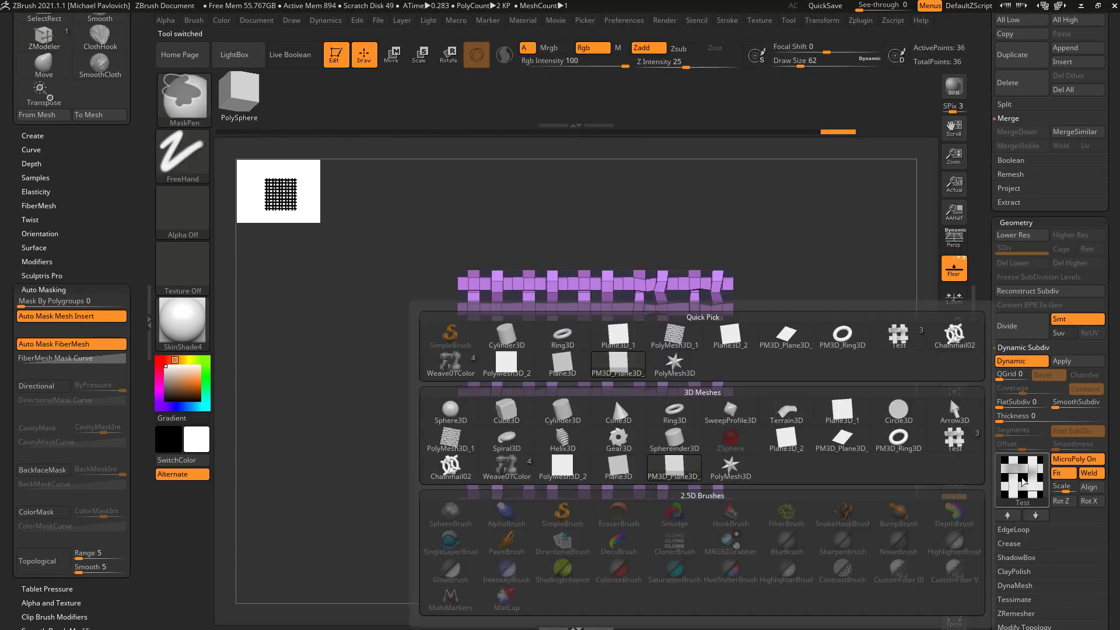
{"action": "key", "text": "b"}
{"action": "key", "text": "z"}
{"action": "key", "text": "m"}
{"action": "left_click", "coordinate": [573, 465]}
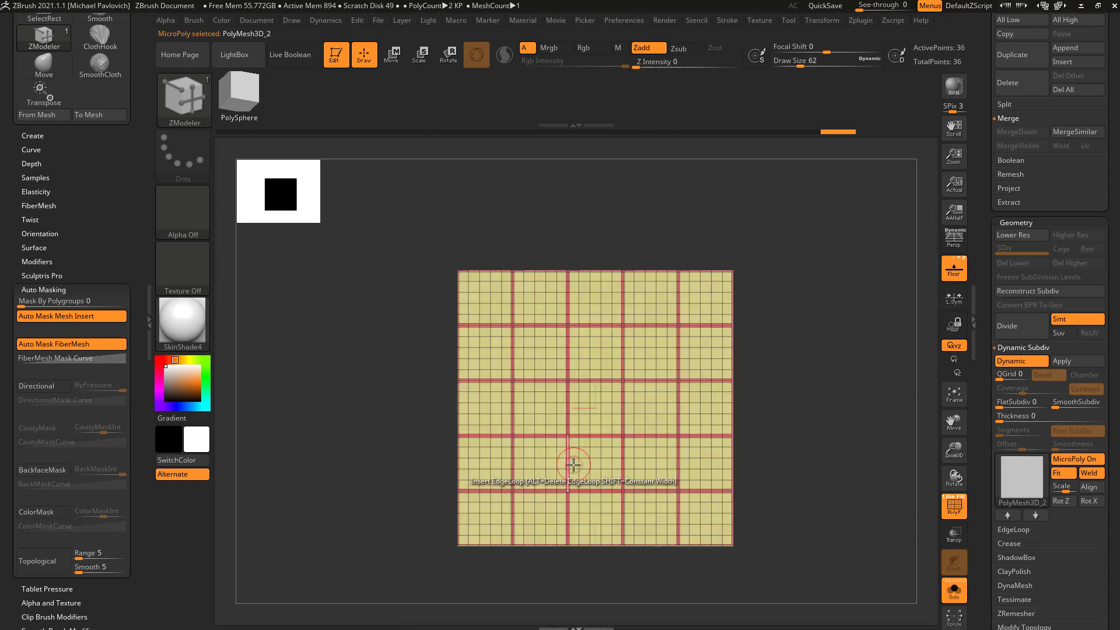
{"action": "left_click_drag", "start_coordinate": [833, 417], "coordinate": [854, 434]}
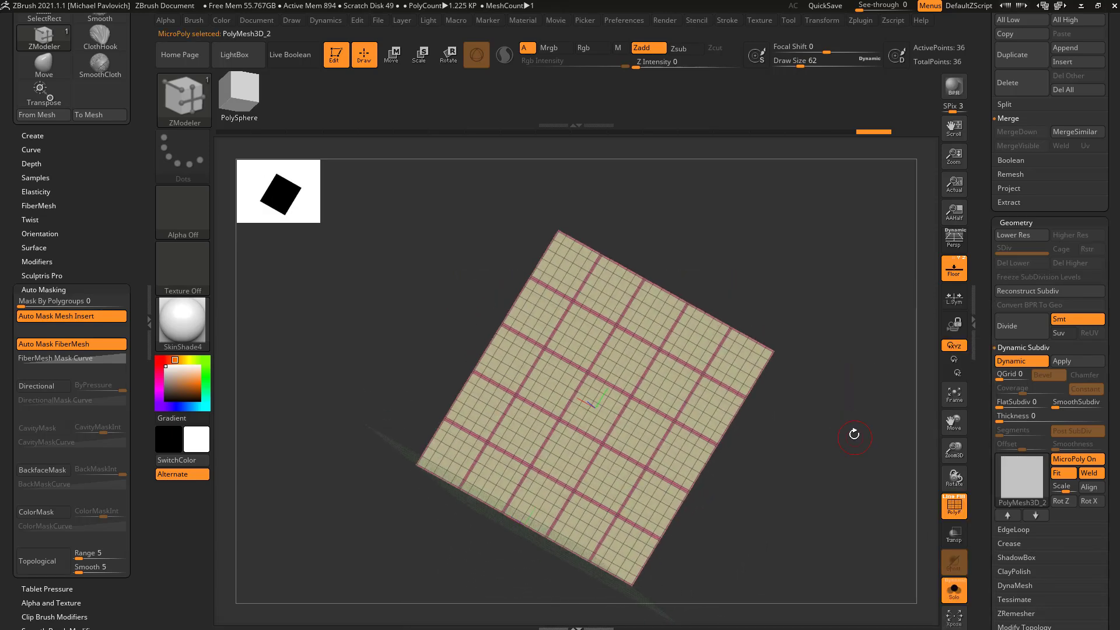
- Select the bordered grid plane PolyMesh3D_2 and rename its subtool to UseThis
{"action": "scroll", "coordinate": [1024, 401], "scroll_direction": "up", "scroll_amount": 10}
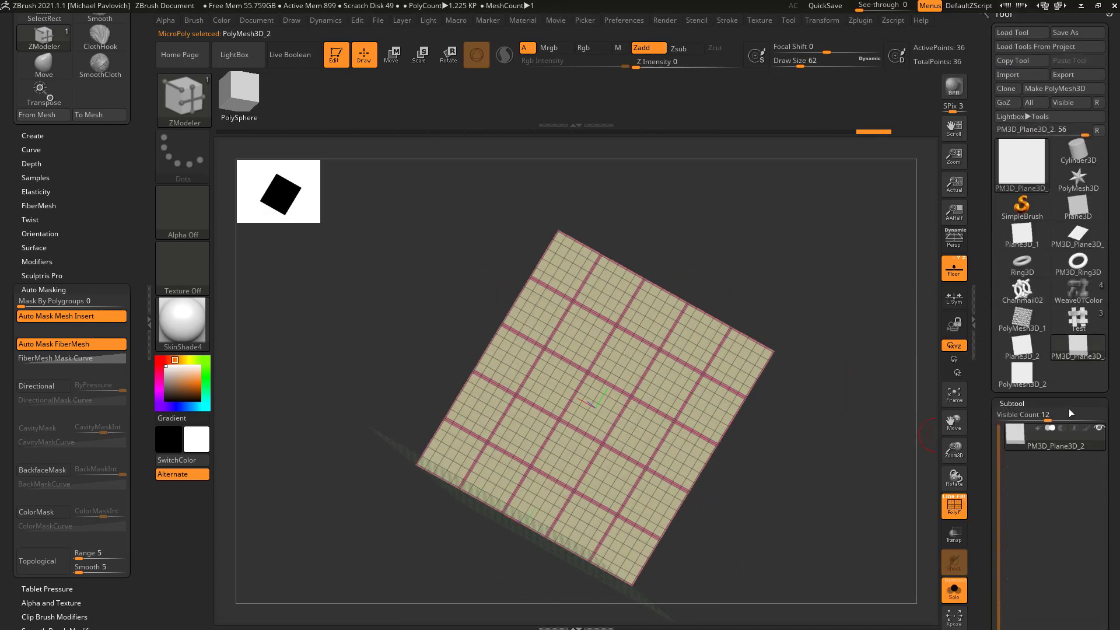
{"action": "left_click", "coordinate": [1025, 382]}
{"action": "scroll", "coordinate": [1026, 431], "scroll_direction": "down", "scroll_amount": 5}
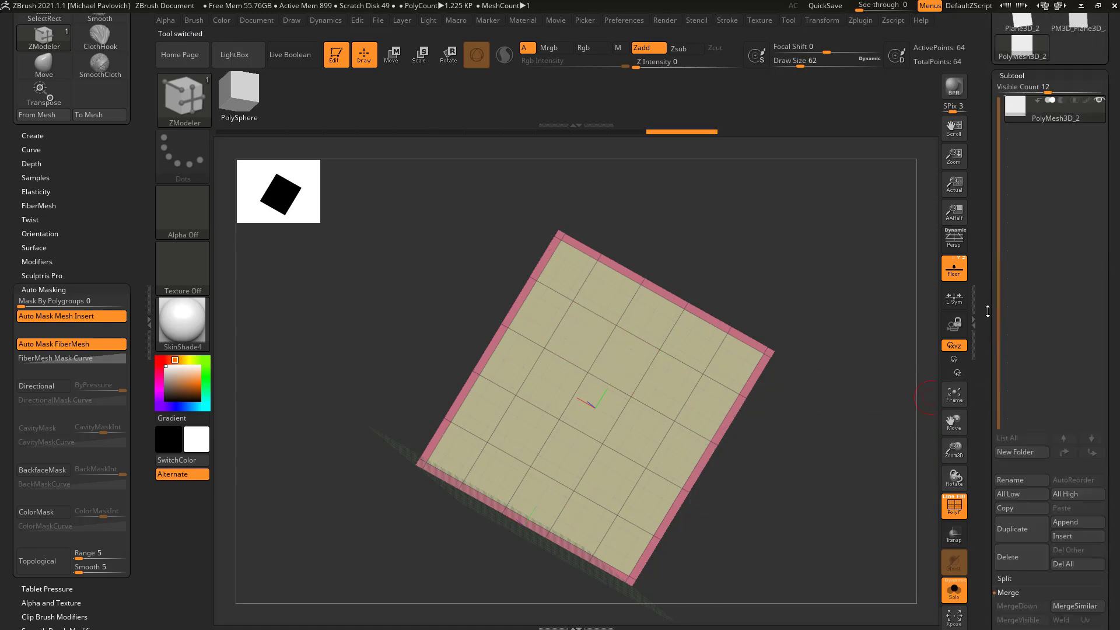
{"action": "left_click", "coordinate": [1022, 473]}
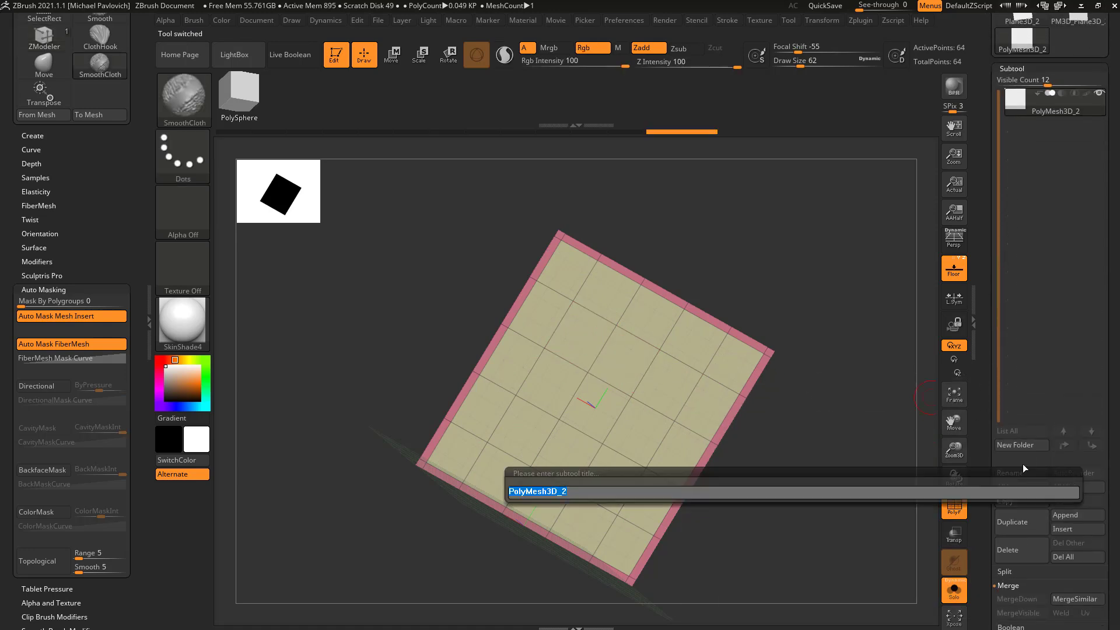
{"action": "type", "text": "UseThis"}
{"action": "key", "text": "Return"}
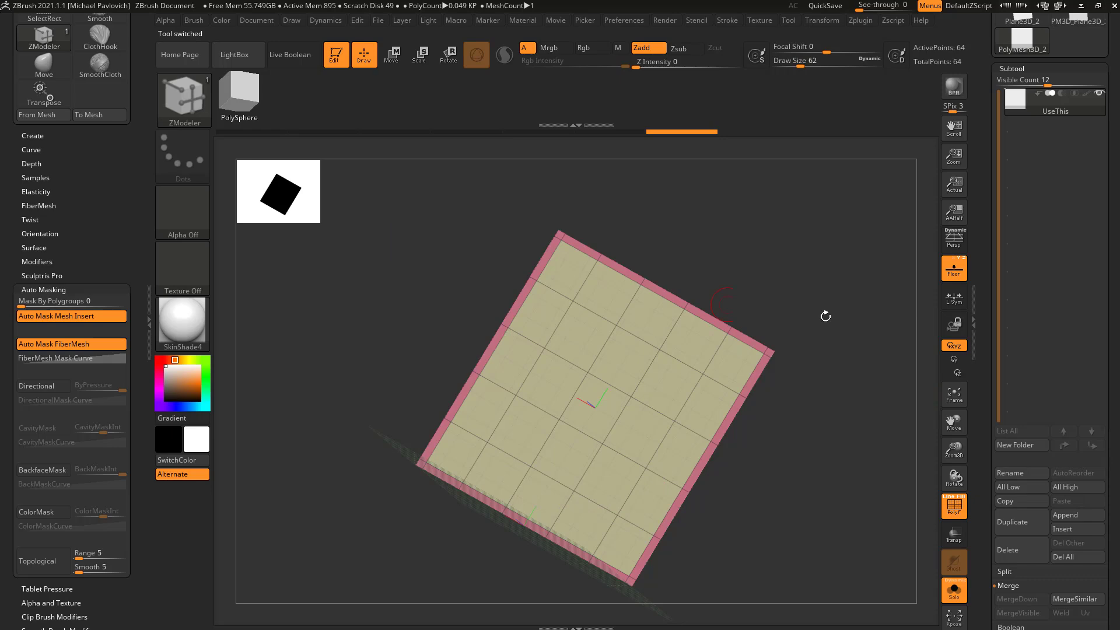
- Return to the PM3D_Plane3D_2 tool and choose UseThis as its MicroPoly mesh
{"action": "scroll", "coordinate": [983, 394], "scroll_direction": "up", "scroll_amount": 5}
{"action": "scroll", "coordinate": [983, 393], "scroll_direction": "up", "scroll_amount": 1}
{"action": "left_click", "coordinate": [1070, 263]}
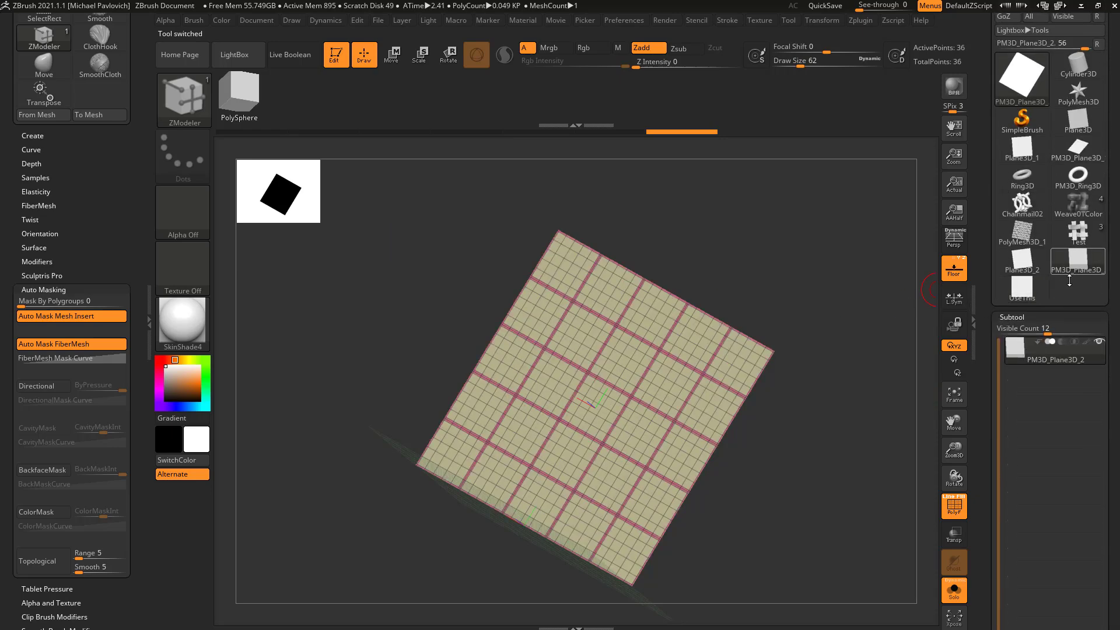
{"action": "scroll", "coordinate": [985, 363], "scroll_direction": "down", "scroll_amount": 6}
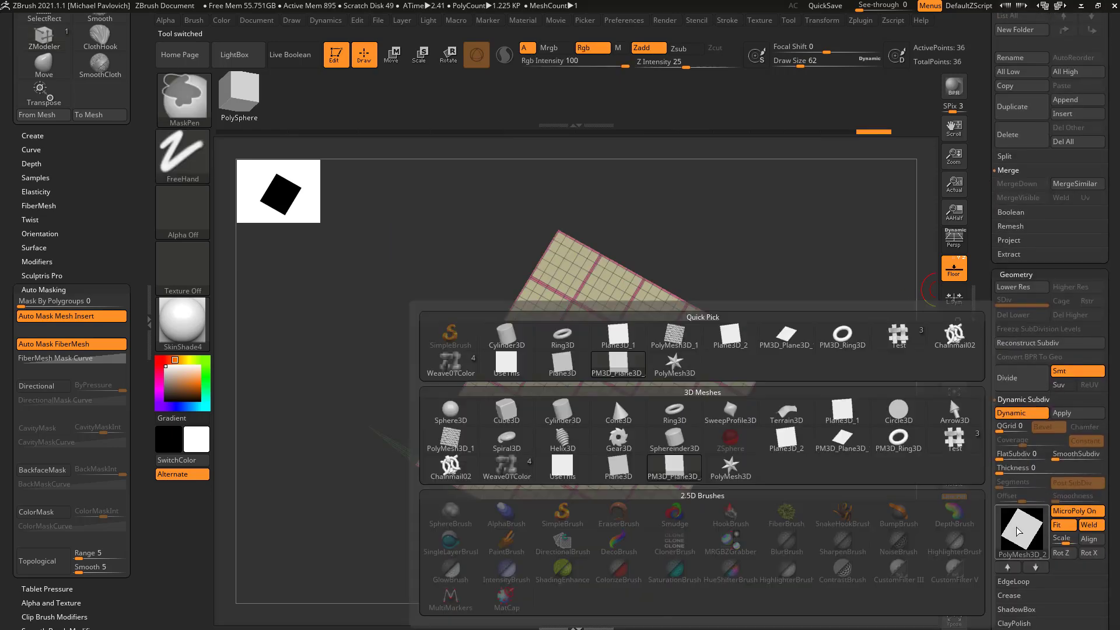
{"action": "left_click", "coordinate": [1014, 531]}
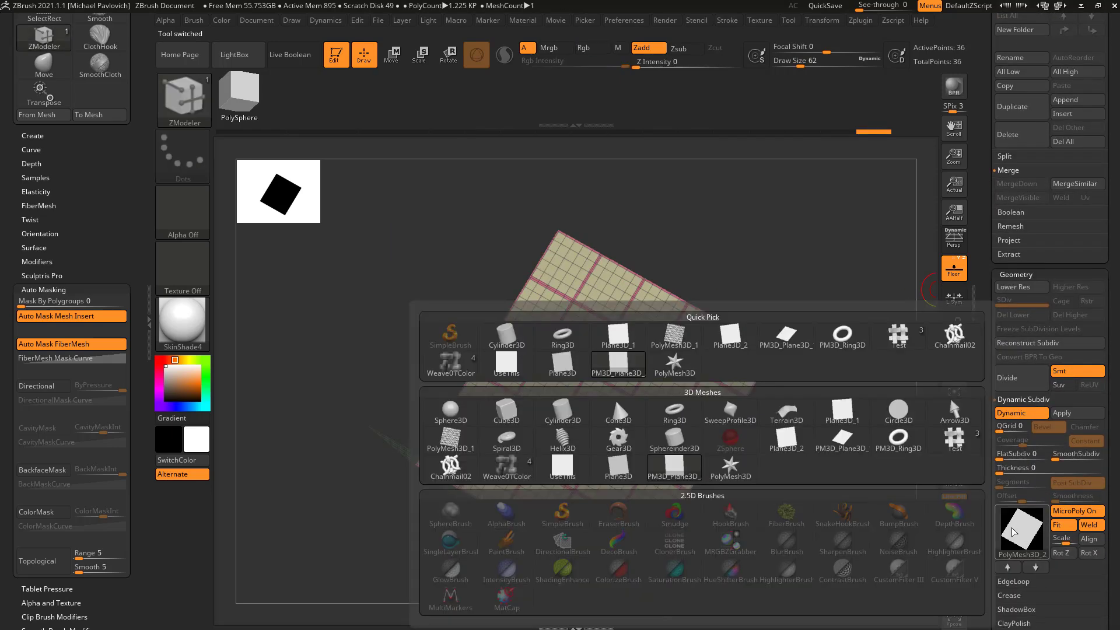
{"action": "left_click", "coordinate": [564, 470]}
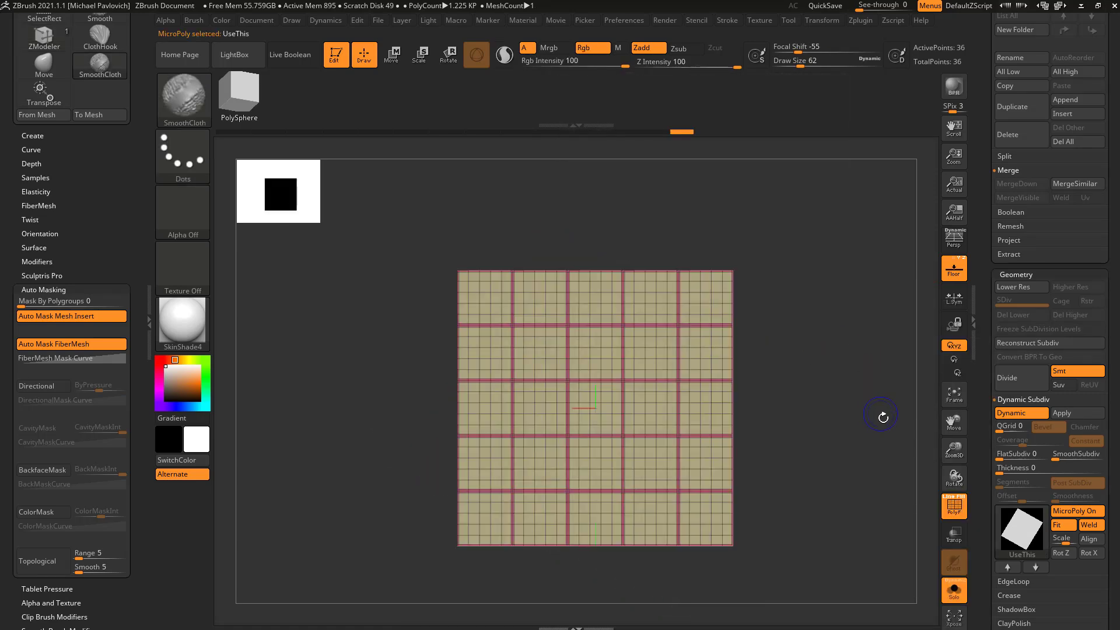
{"action": "key", "text": "b"}
{"action": "key", "text": "z"}
{"action": "key", "text": "m"}
- Examine from several angles and up close how the UseThis mesh repeats across each polygon of the plane
{"action": "mouse_move", "coordinate": [883, 417]}
{"action": "left_mouse_down"}
{"action": "mouse_move", "coordinate": [845, 393]}
{"action": "mouse_move", "coordinate": [865, 412]}
{"action": "mouse_move", "coordinate": [873, 385]}
{"action": "left_mouse_up"}
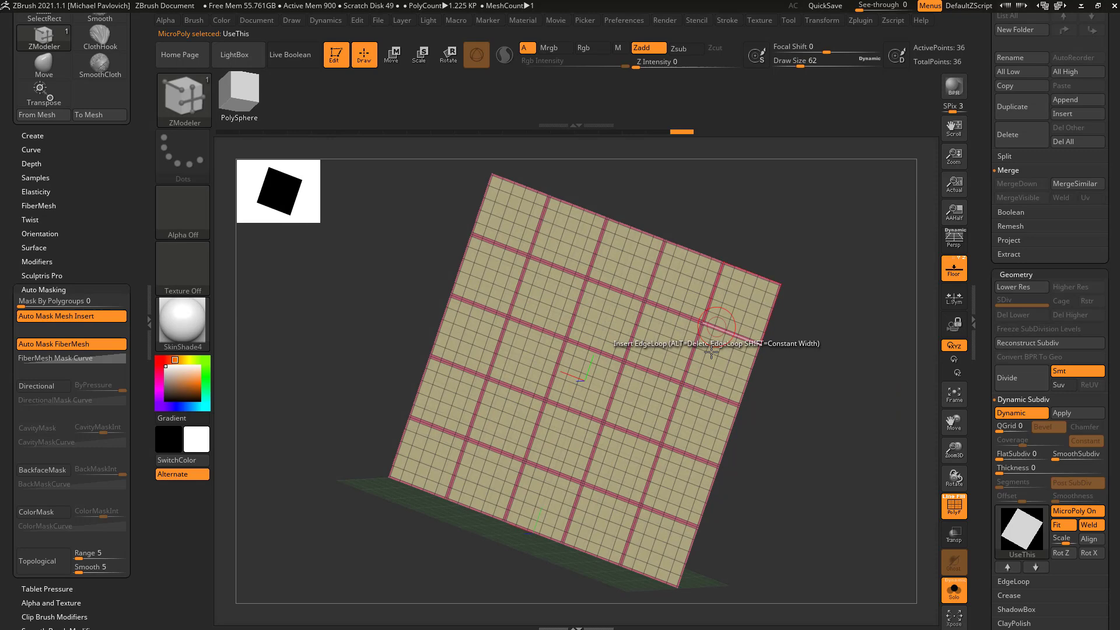
{"action": "left_click_drag", "start_coordinate": [817, 362], "coordinate": [829, 417]}
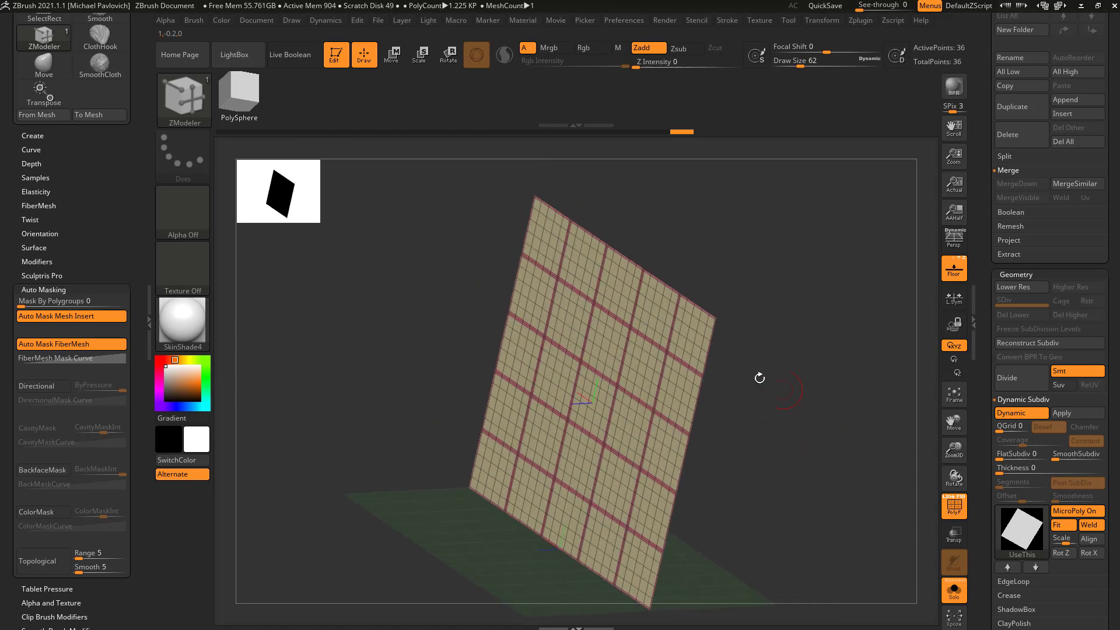
{"action": "left_click_drag", "start_coordinate": [759, 378], "coordinate": [813, 400]}
{"action": "mouse_move", "coordinate": [790, 348]}
{"action": "left_mouse_down"}
{"action": "mouse_move", "coordinate": [835, 414]}
{"action": "mouse_move", "coordinate": [838, 446]}
{"action": "left_mouse_up"}
{"action": "key", "text": "s"}
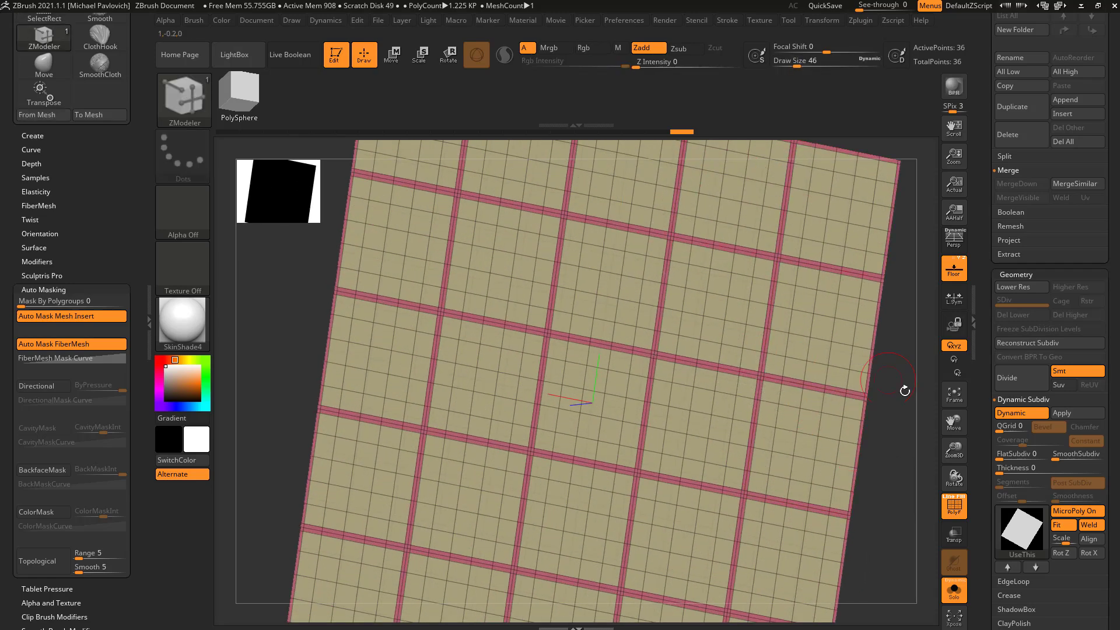
{"action": "mouse_move", "coordinate": [905, 387]}
{"action": "left_mouse_down"}
{"action": "mouse_move", "coordinate": [855, 368]}
{"action": "mouse_move", "coordinate": [842, 373]}
{"action": "mouse_move", "coordinate": [850, 387]}
{"action": "mouse_move", "coordinate": [840, 373]}
{"action": "mouse_move", "coordinate": [878, 400]}
{"action": "mouse_move", "coordinate": [750, 332]}
{"action": "left_mouse_up"}
{"action": "scroll", "coordinate": [1021, 420], "scroll_direction": "down", "scroll_amount": 2}
{"action": "left_click_drag", "start_coordinate": [800, 418], "coordinate": [774, 411]}
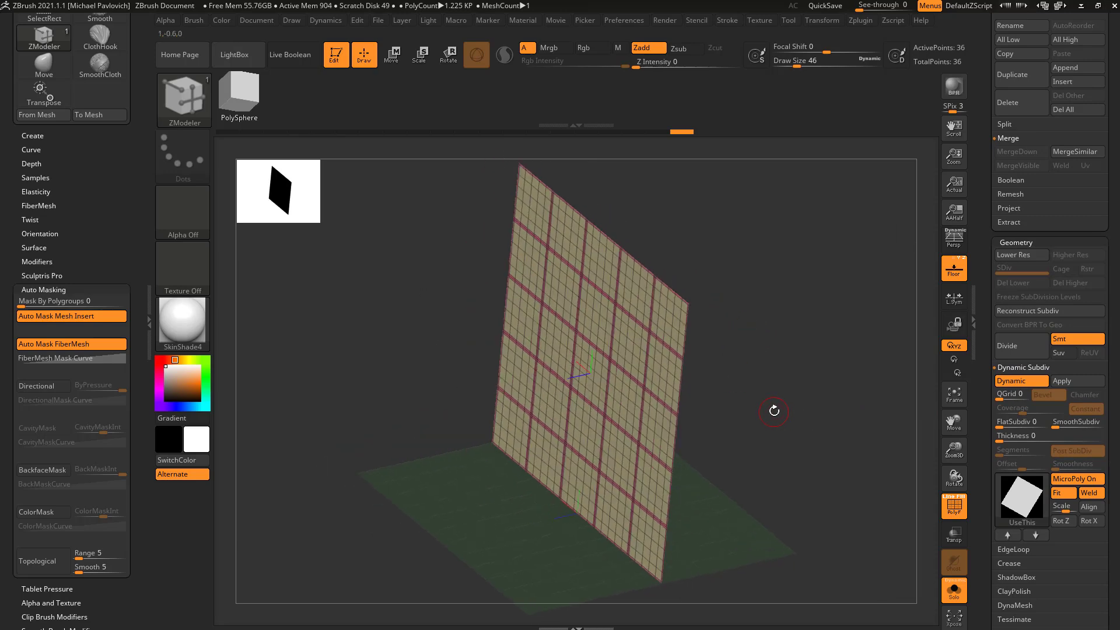
- Append a PolyMesh3D star to the plane tool as a new subtool
{"action": "left_click_drag", "start_coordinate": [984, 380], "coordinate": [985, 484]}
{"action": "left_click", "coordinate": [1067, 483]}
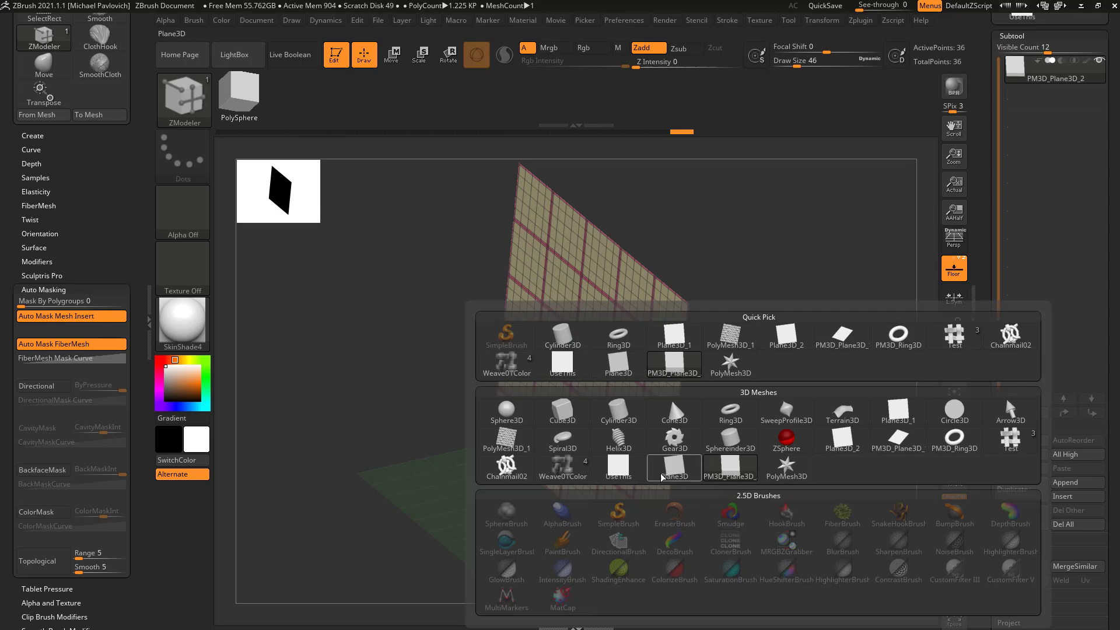
{"action": "left_click", "coordinate": [723, 370]}
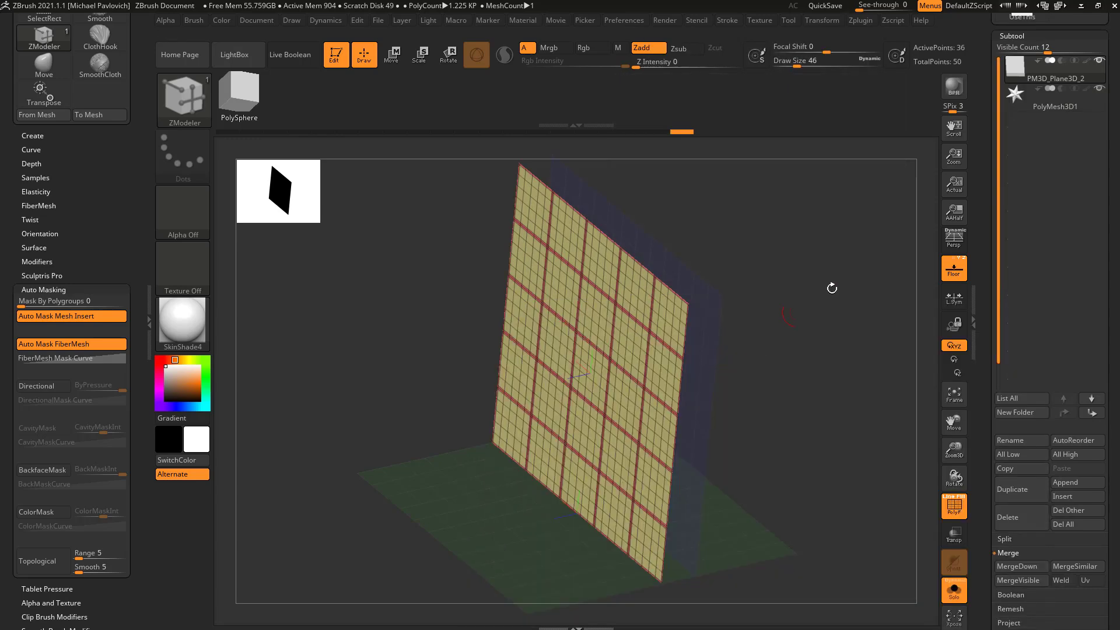
- Convert the appended star subtool into a QCube and show it together with the plane
{"action": "left_click", "coordinate": [1056, 103]}
{"action": "scroll", "coordinate": [989, 108], "scroll_direction": "down", "scroll_amount": 10}
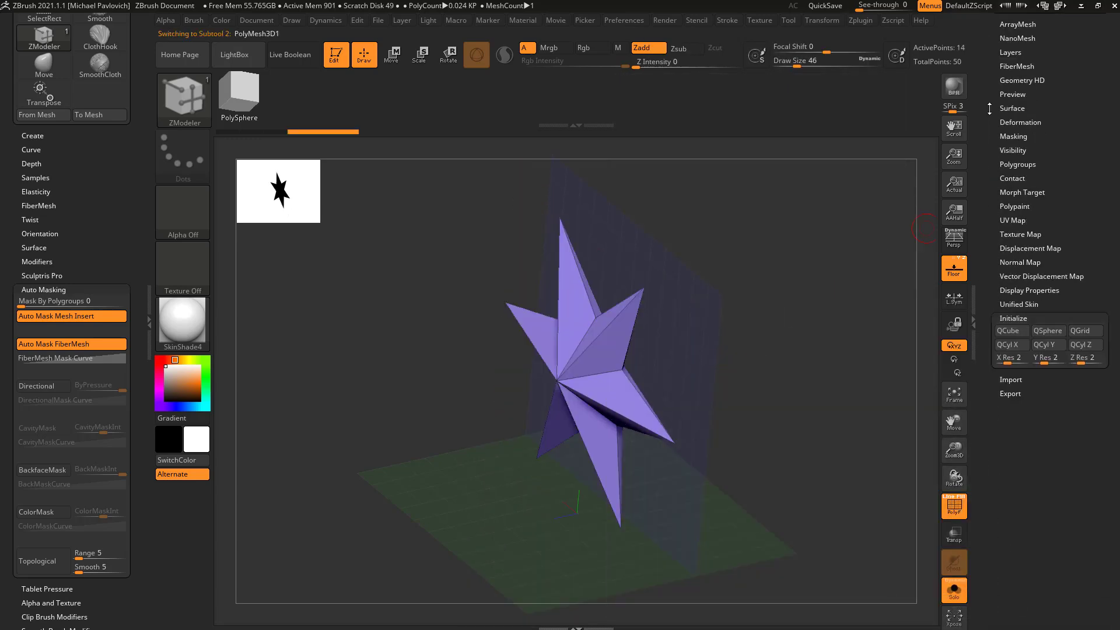
{"action": "left_click", "coordinate": [1012, 331]}
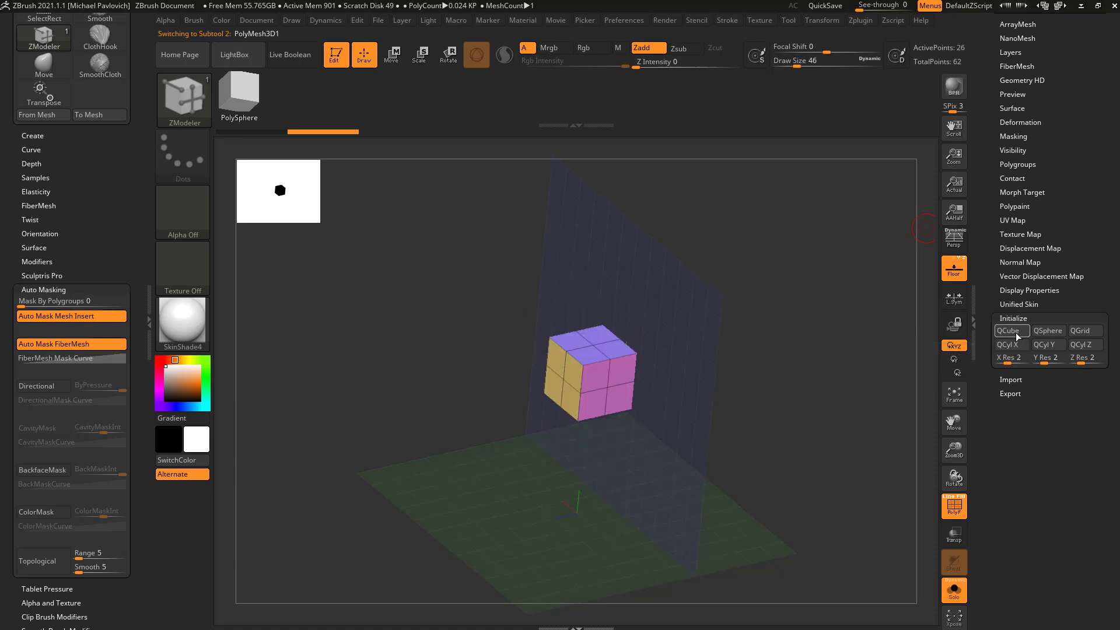
{"action": "left_click_drag", "start_coordinate": [986, 328], "coordinate": [984, 353]}
{"action": "left_click", "coordinate": [953, 590]}
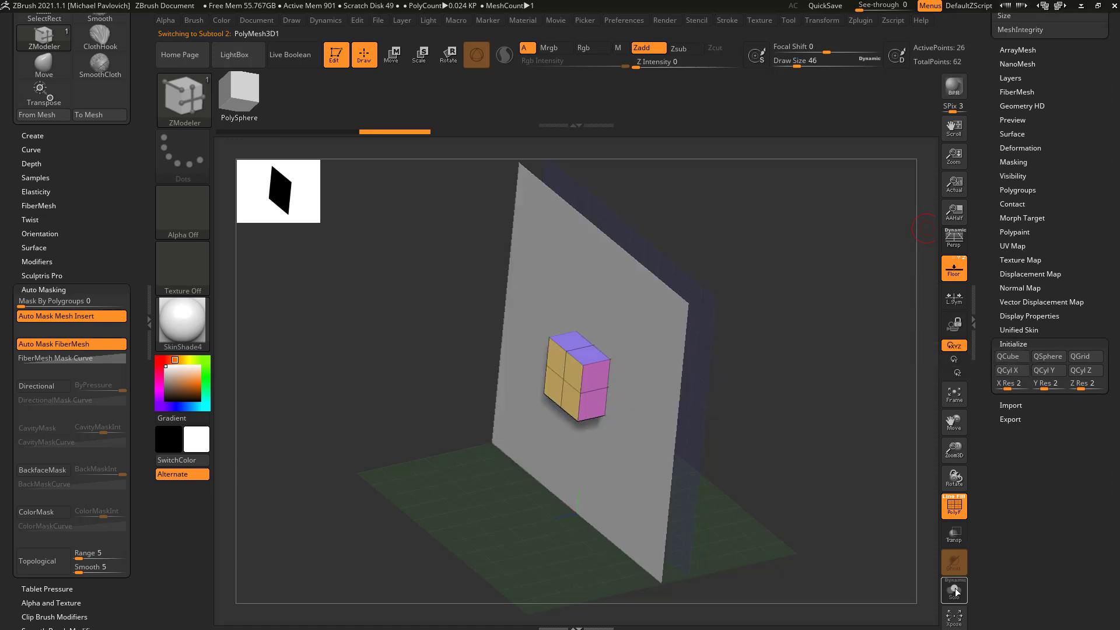
- Reshape the cube into a wide, low slab and lower it to just above the floor grid
{"action": "left_click_drag", "start_coordinate": [910, 542], "coordinate": [857, 471]}
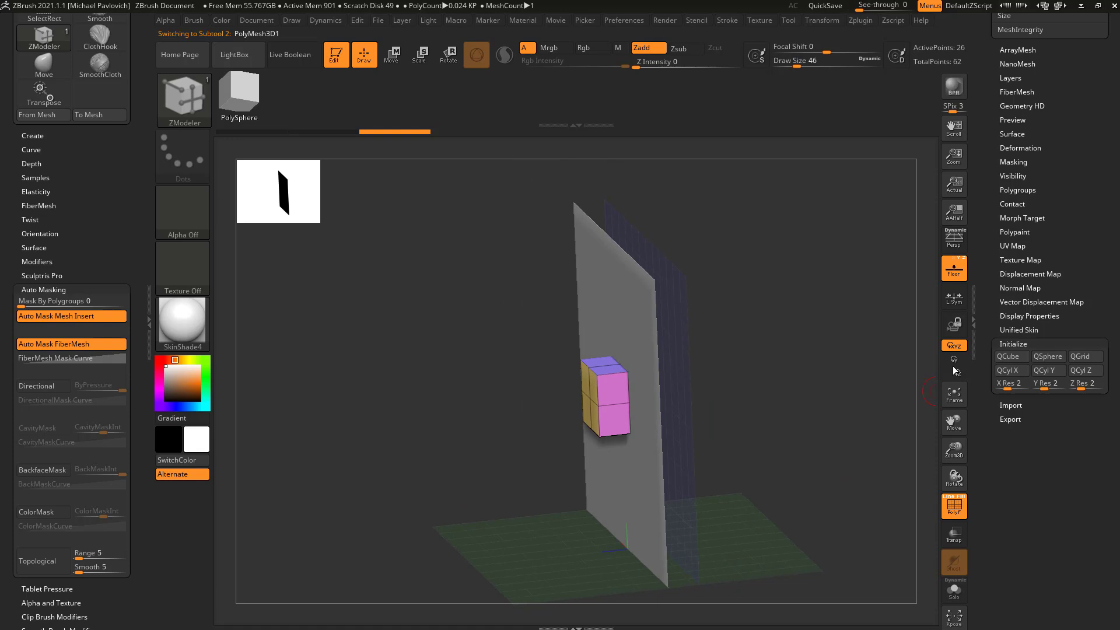
{"action": "left_click", "coordinate": [963, 260]}
{"action": "left_click_drag", "start_coordinate": [702, 321], "coordinate": [780, 319], "text": "shift"}
{"action": "key", "text": "w"}
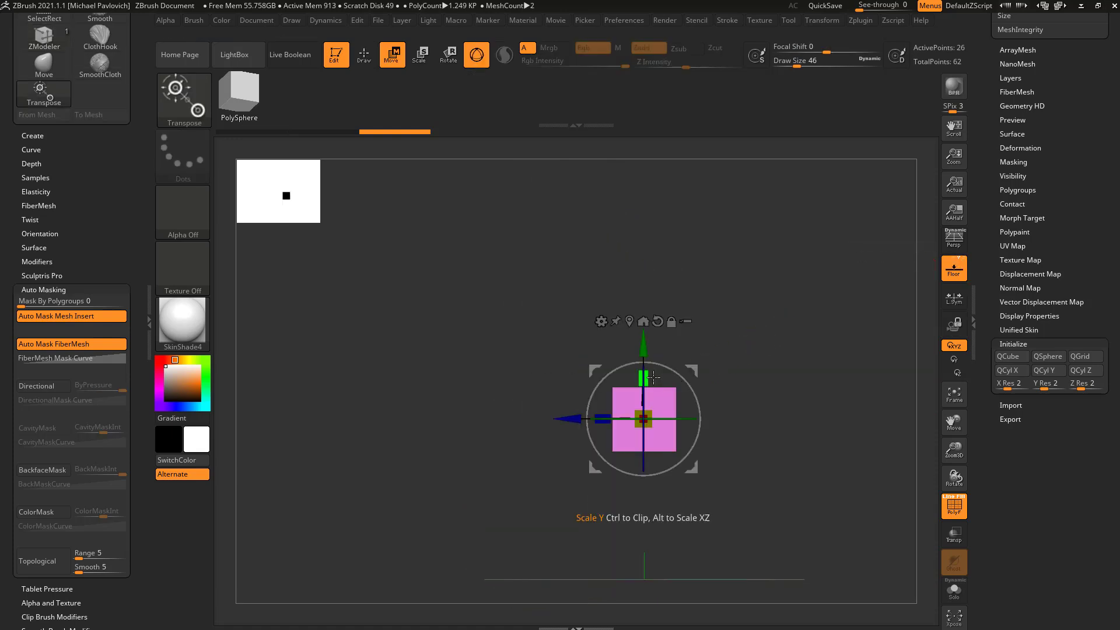
{"action": "left_click_drag", "start_coordinate": [644, 345], "coordinate": [643, 469]}
{"action": "left_click_drag", "start_coordinate": [725, 395], "coordinate": [776, 361]}
{"action": "left_click_drag", "start_coordinate": [594, 475], "coordinate": [405, 508]}
{"action": "left_click_drag", "start_coordinate": [603, 441], "coordinate": [507, 333]}
{"action": "mouse_move", "coordinate": [823, 364]}
{"action": "left_mouse_down"}
{"action": "mouse_move", "coordinate": [795, 350]}
{"action": "mouse_move", "coordinate": [750, 360]}
{"action": "mouse_move", "coordinate": [778, 395]}
{"action": "left_mouse_up"}
{"action": "key", "text": "q"}
{"action": "key", "text": "w"}
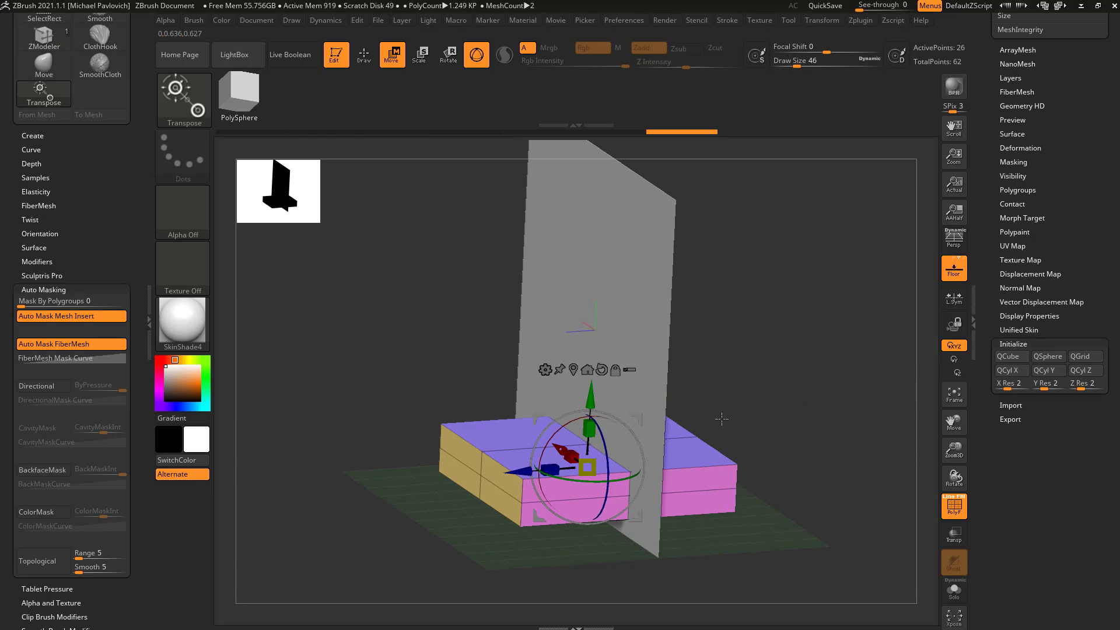
- Enable Dynamic Subdiv on the slab with QGrid 8, Coverage 0.1606 and Chamfer, and hide the polyframe lines
{"action": "left_click_drag", "start_coordinate": [989, 274], "coordinate": [988, 398]}
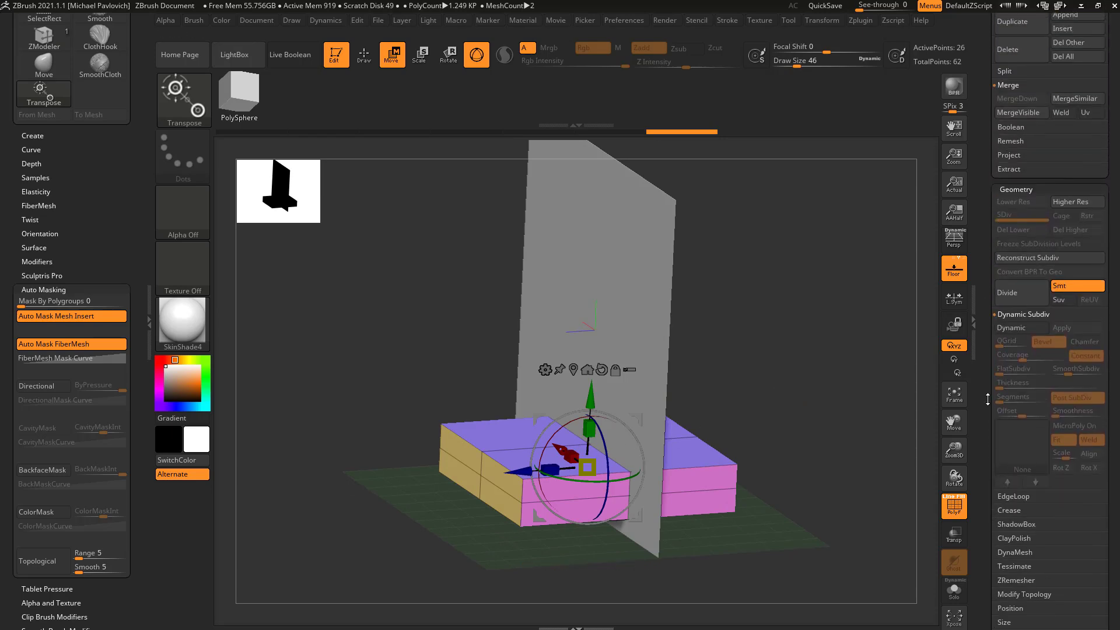
{"action": "left_click", "coordinate": [1013, 328]}
{"action": "left_click_drag", "start_coordinate": [1005, 344], "coordinate": [1012, 345]}
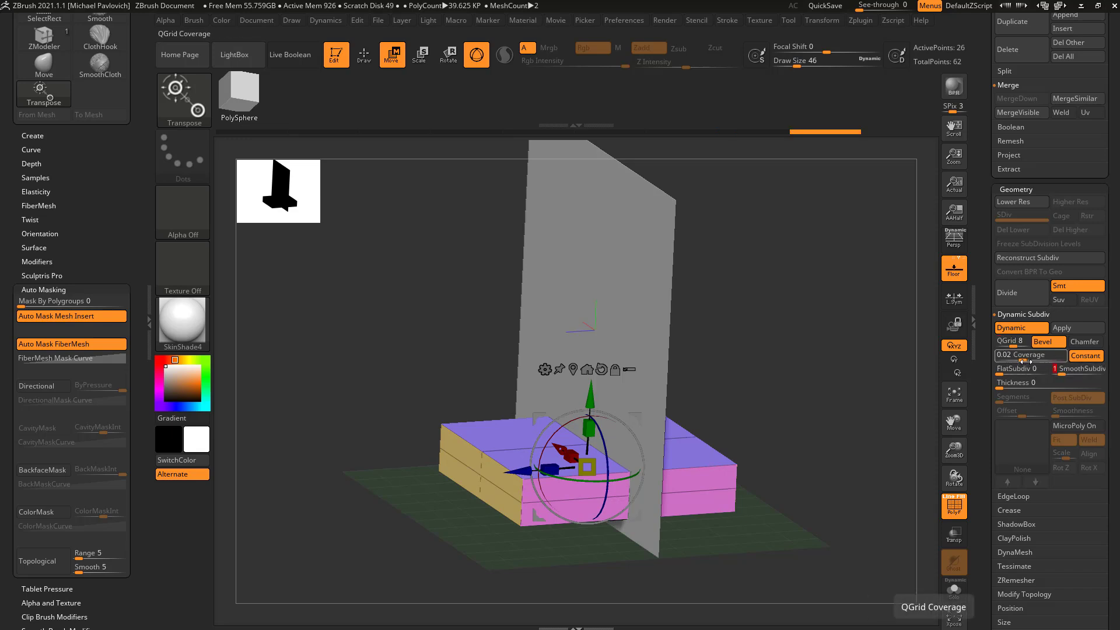
{"action": "left_click_drag", "start_coordinate": [996, 358], "coordinate": [1040, 360]}
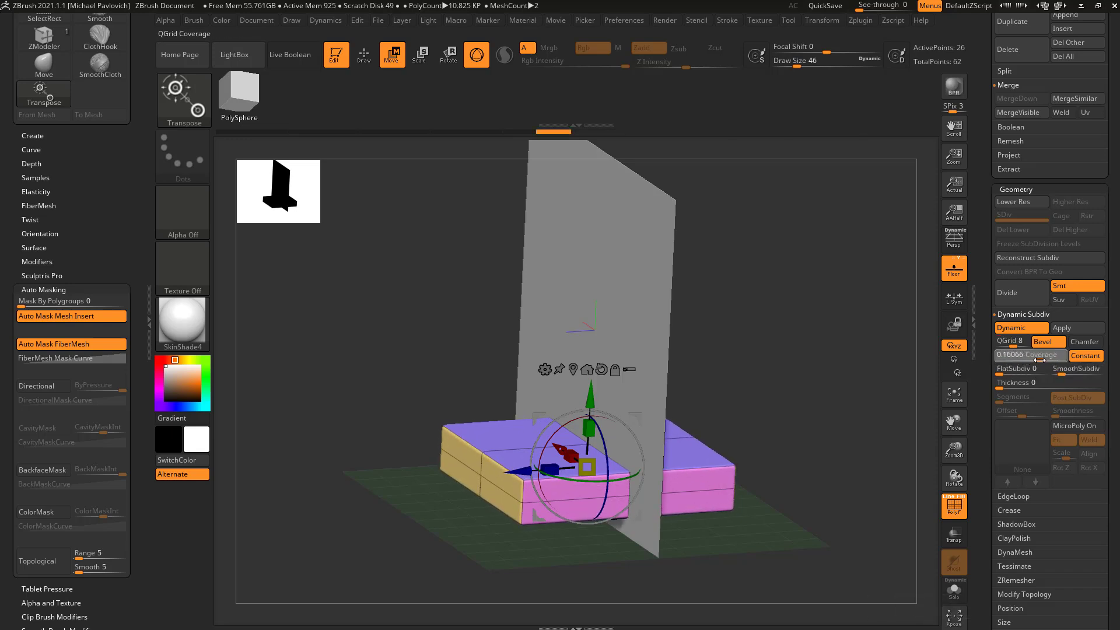
{"action": "left_click", "coordinate": [1088, 347]}
{"action": "left_click_drag", "start_coordinate": [860, 403], "coordinate": [878, 419]}
{"action": "left_click", "coordinate": [957, 512]}
{"action": "right_click_drag", "start_coordinate": [590, 465], "coordinate": [811, 407]}
{"action": "left_click_drag", "start_coordinate": [812, 407], "coordinate": [815, 392]}
{"action": "key", "text": "q"}
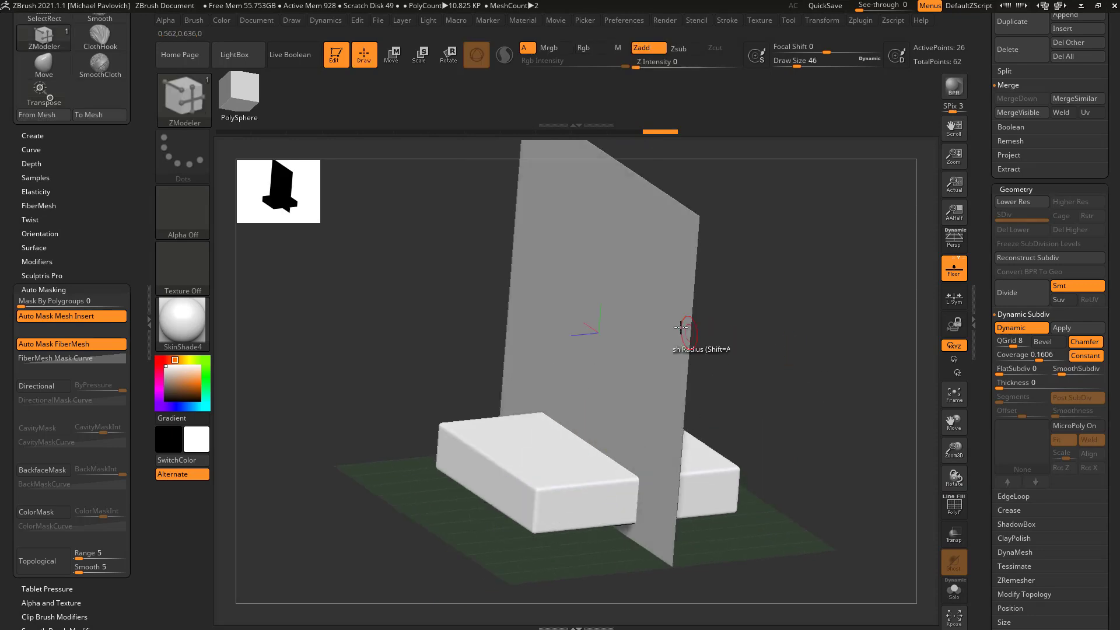
- Make the MicroPoly plane the active subtool and show the polyframe lines again
{"action": "left_click", "coordinate": [659, 306], "text": "alt"}
{"action": "left_click", "coordinate": [954, 506]}
{"action": "left_click_drag", "start_coordinate": [900, 465], "coordinate": [816, 386]}
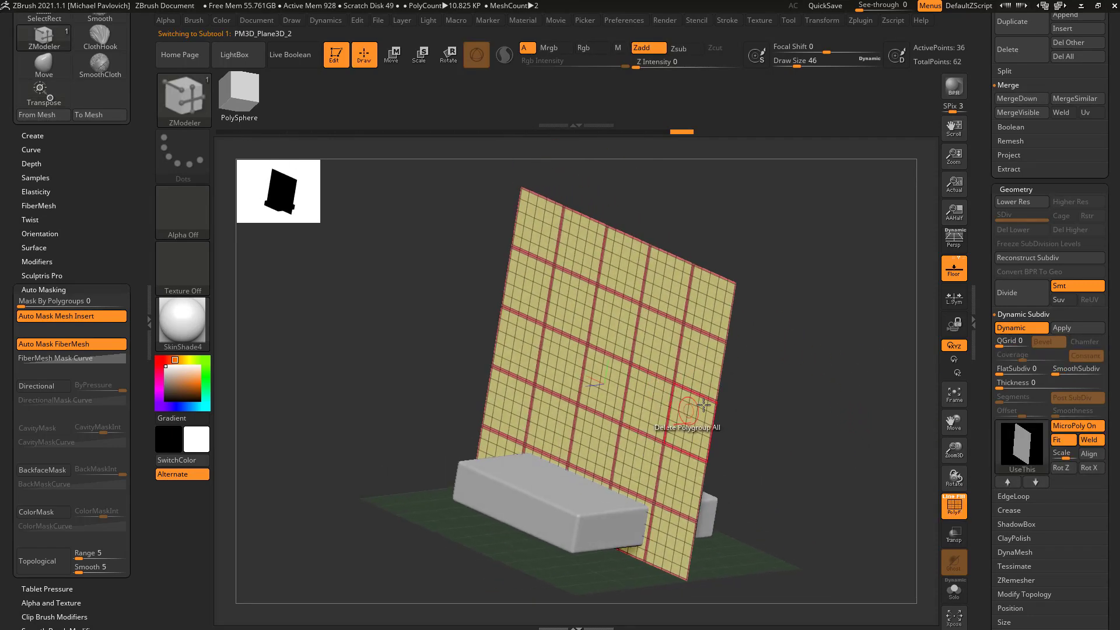
- Try smooth subdivision on the MicroPoly plane and undo it
{"action": "left_click", "coordinate": [1060, 370]}
{"action": "left_click_drag", "start_coordinate": [875, 388], "coordinate": [722, 479]}
{"action": "key", "text": "ctrl+z"}
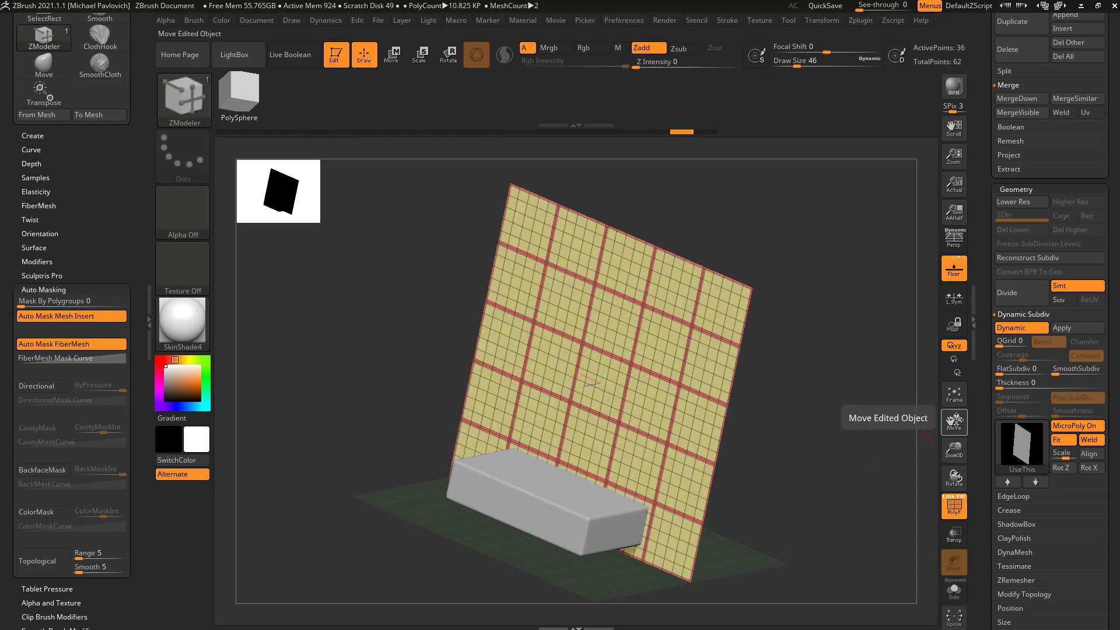
- Expand the crease options and set the plane's SmoothSubdiv level to 1
{"action": "left_click_drag", "start_coordinate": [983, 418], "coordinate": [984, 386]}
{"action": "left_click", "coordinate": [1011, 479], "text": "shift"}
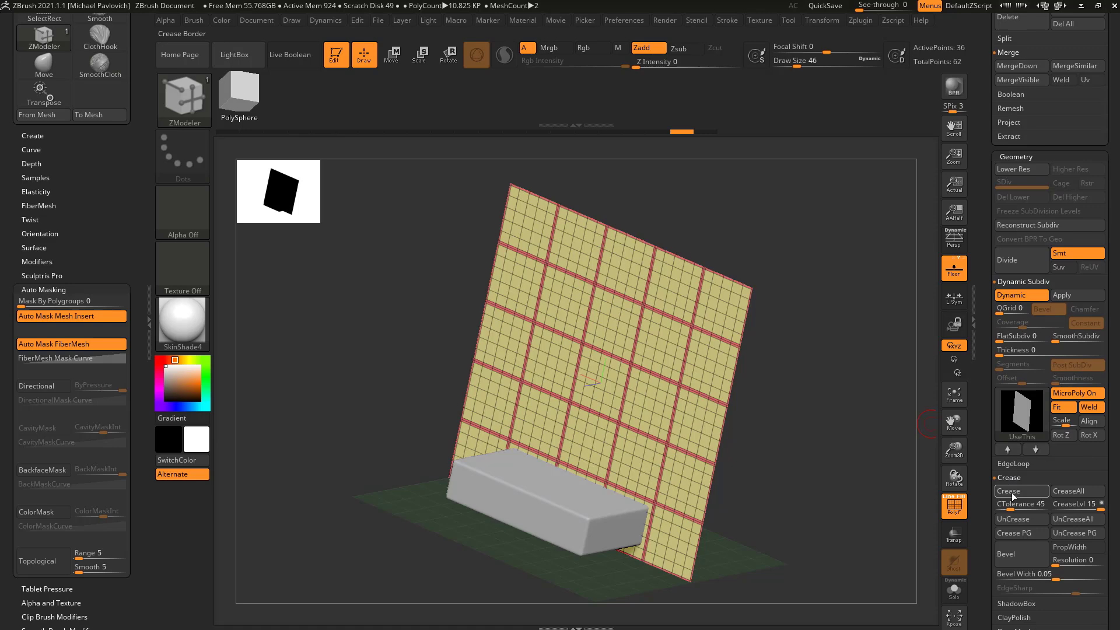
{"action": "left_click", "coordinate": [1060, 338]}
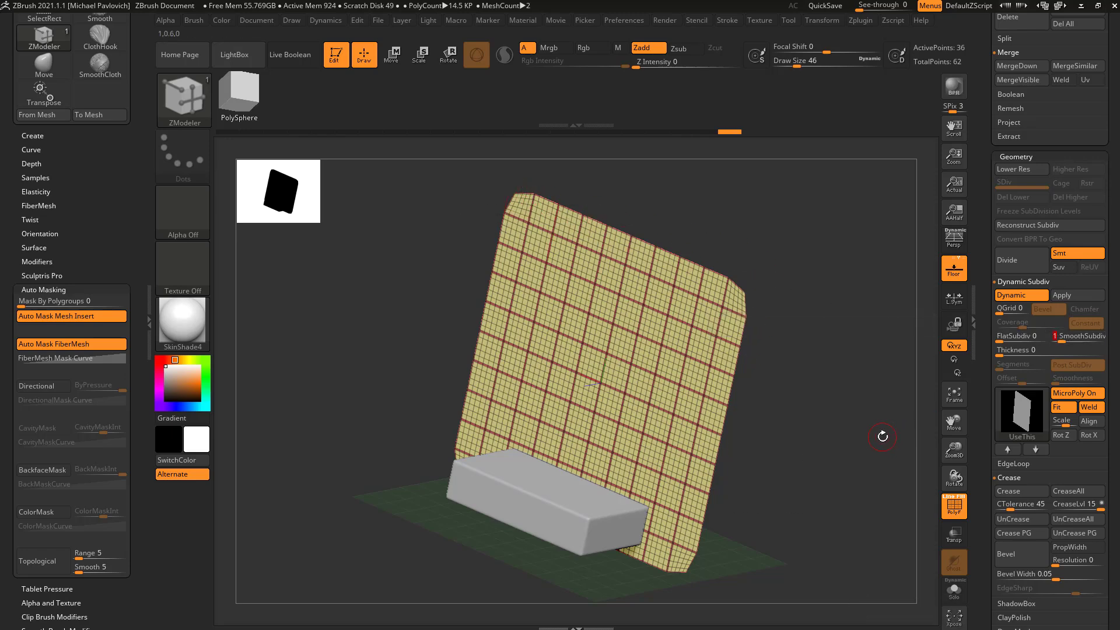
- Turn off double-sided display for the plane in its display properties
{"action": "left_click_drag", "start_coordinate": [876, 435], "coordinate": [924, 401]}
{"action": "left_click_drag", "start_coordinate": [990, 422], "coordinate": [990, 251]}
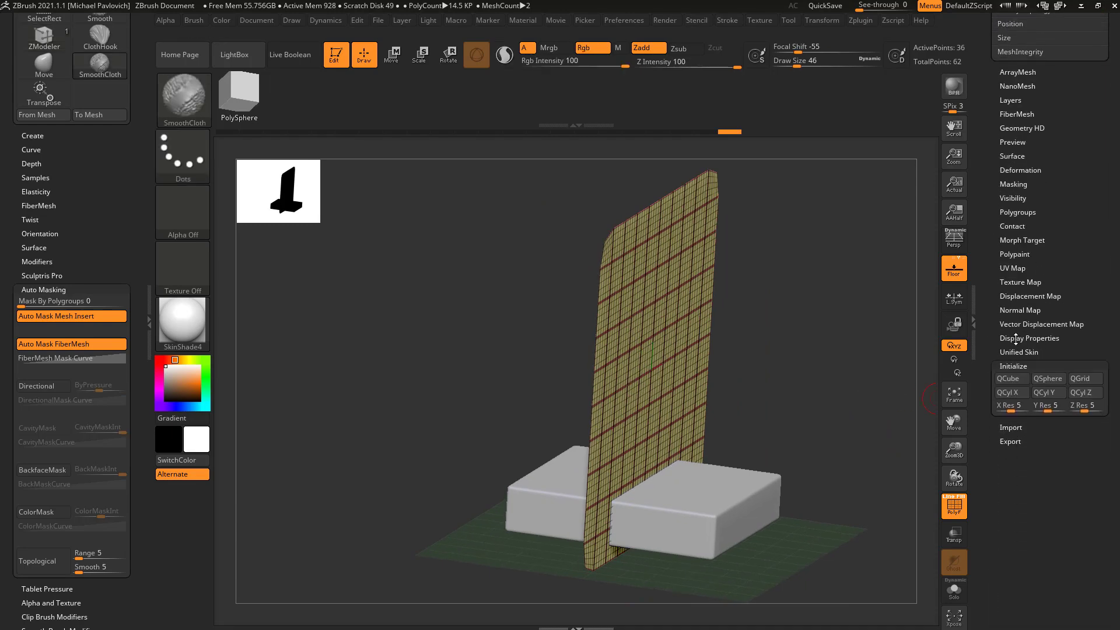
{"action": "left_click", "coordinate": [1015, 343], "text": "shift"}
{"action": "left_click", "coordinate": [1016, 382]}
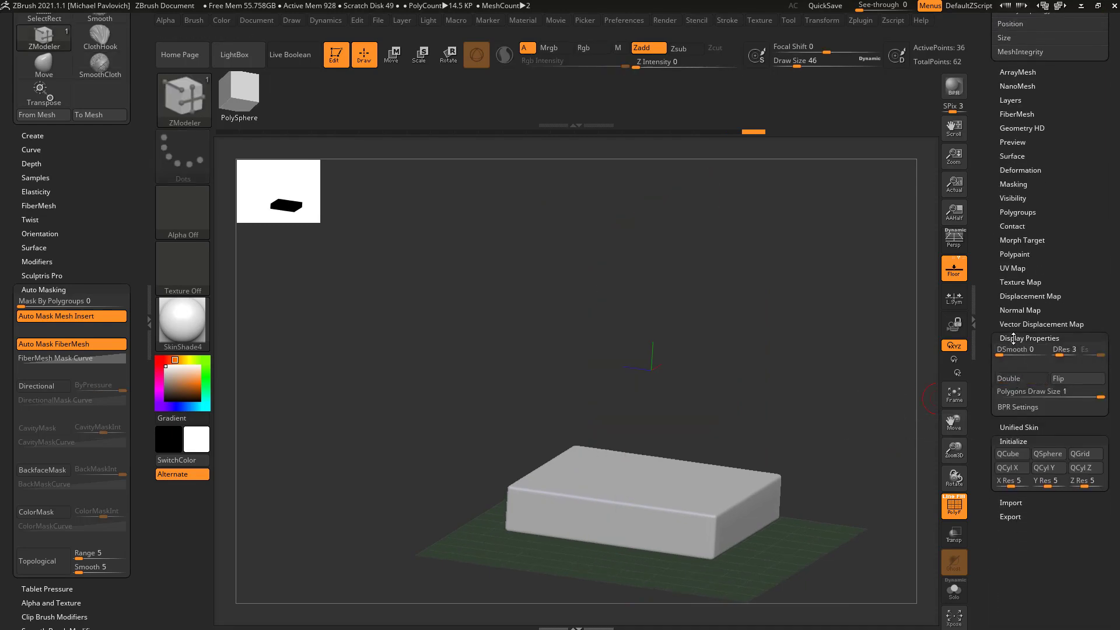
{"action": "left_click", "coordinate": [1012, 338]}
{"action": "left_click_drag", "start_coordinate": [993, 341], "coordinate": [990, 461]}
- Set the plane's dynamic Thickness to 0.00681 and inspect the thickened edge up close
{"action": "left_click_drag", "start_coordinate": [873, 395], "coordinate": [916, 391]}
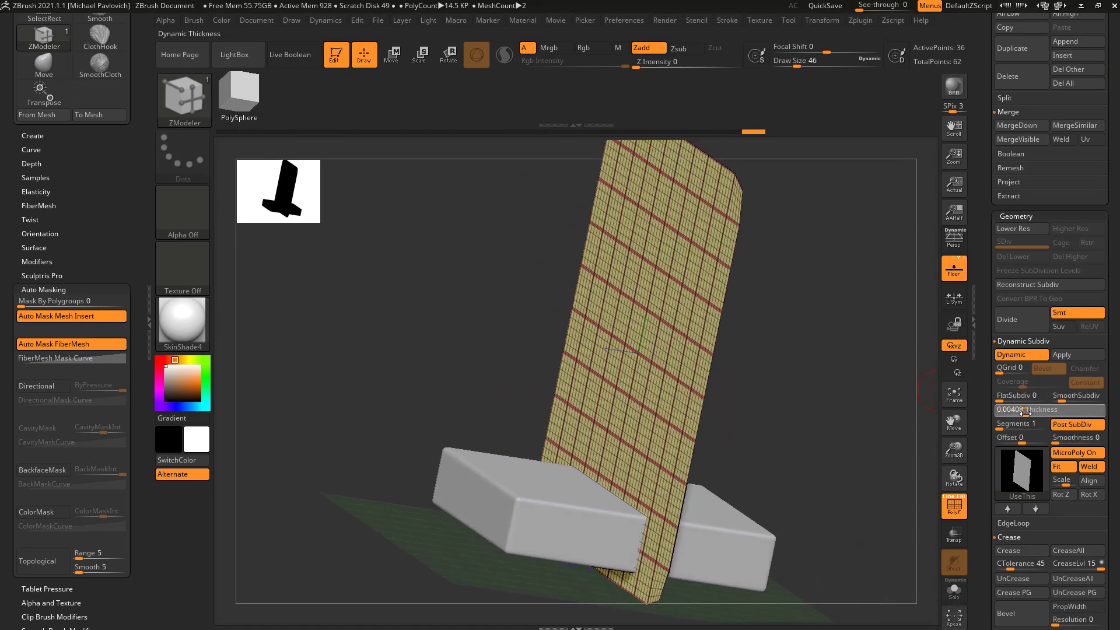
{"action": "left_click_drag", "start_coordinate": [1009, 410], "coordinate": [1028, 412]}
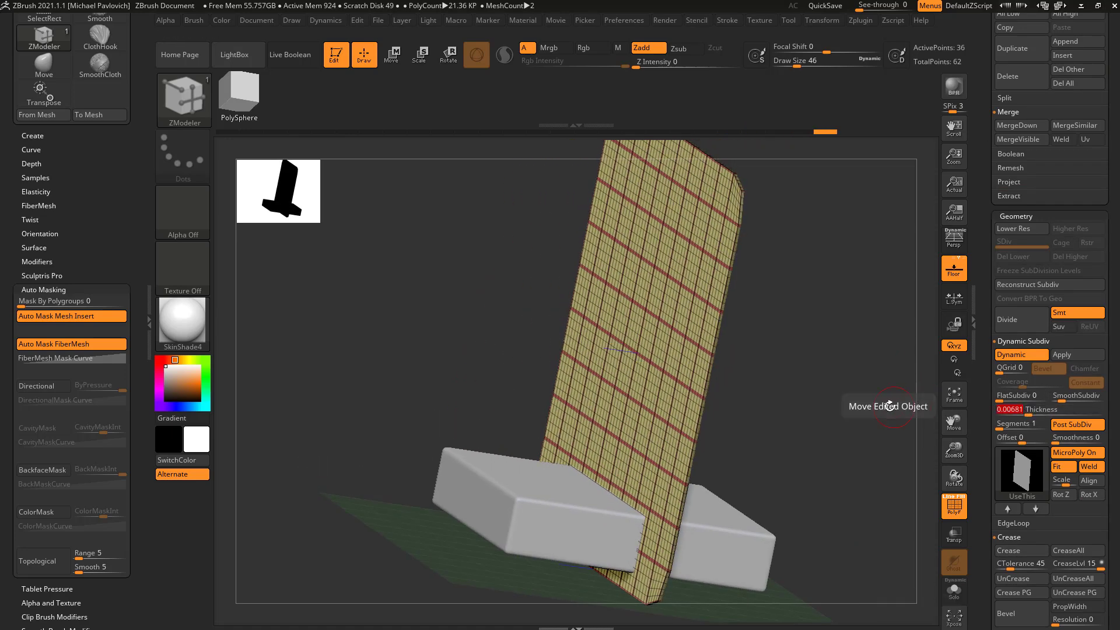
{"action": "left_click_drag", "start_coordinate": [887, 403], "coordinate": [840, 400]}
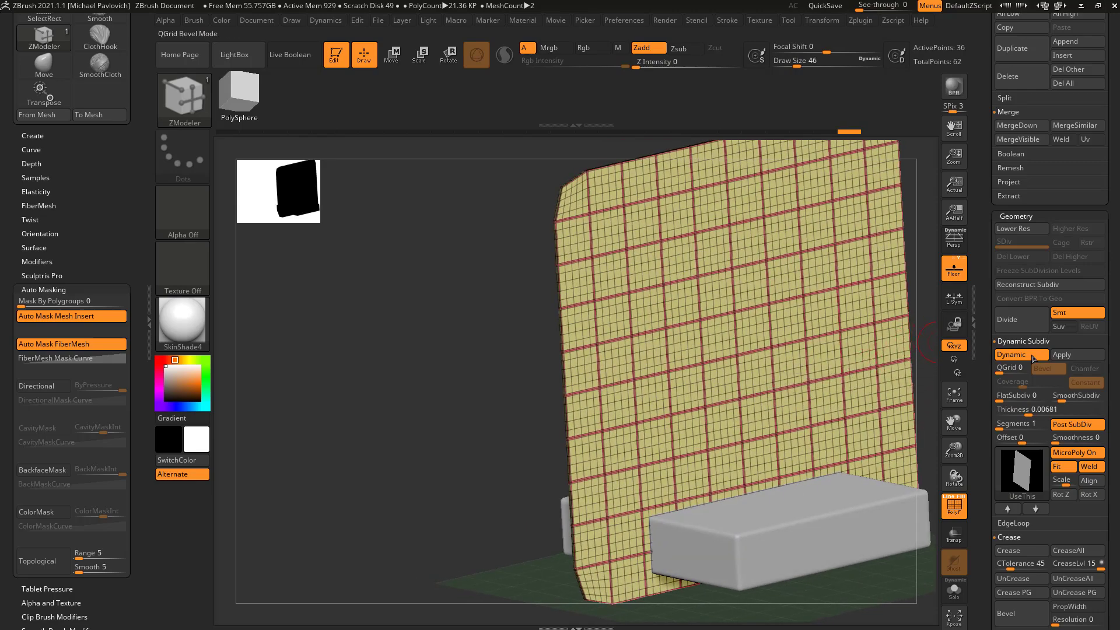
{"action": "mouse_move", "coordinate": [930, 349]}
{"action": "left_mouse_down"}
{"action": "mouse_move", "coordinate": [945, 348]}
{"action": "mouse_move", "coordinate": [827, 380]}
{"action": "mouse_move", "coordinate": [885, 471]}
{"action": "left_mouse_up"}
{"action": "mouse_move", "coordinate": [839, 415]}
{"action": "left_mouse_down"}
{"action": "mouse_move", "coordinate": [837, 399]}
{"action": "mouse_move", "coordinate": [828, 471]}
{"action": "mouse_move", "coordinate": [703, 434]}
{"action": "mouse_move", "coordinate": [777, 282]}
{"action": "mouse_move", "coordinate": [682, 161]}
{"action": "left_mouse_up"}
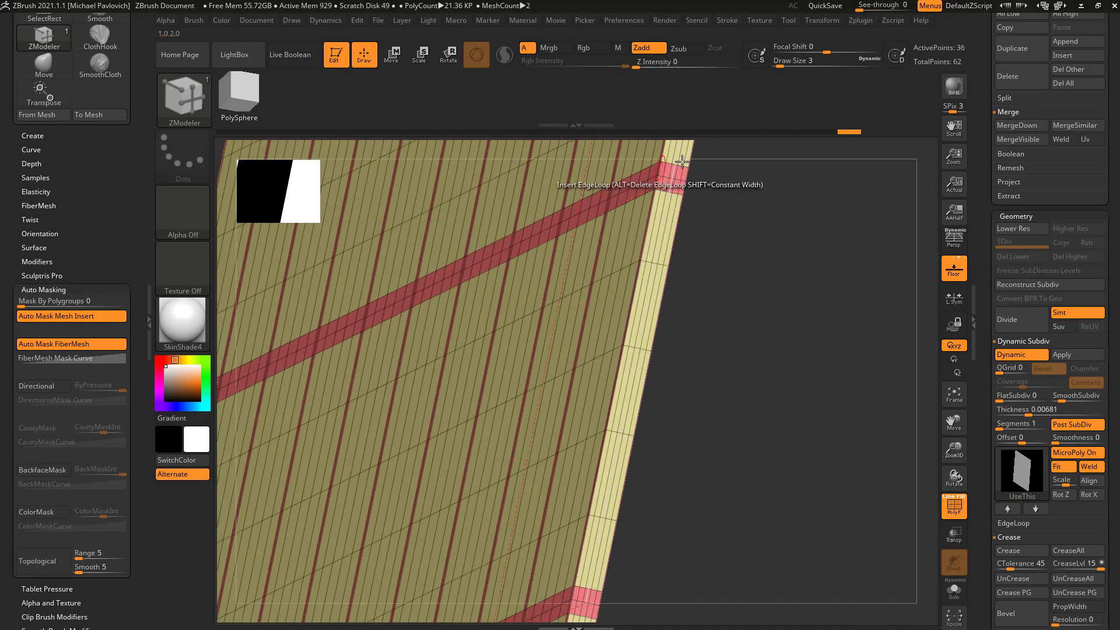
- Compare the thickened plane with Dynamic Subdiv and MicroPoly each switched off and on again
{"action": "left_click", "coordinate": [1035, 357]}
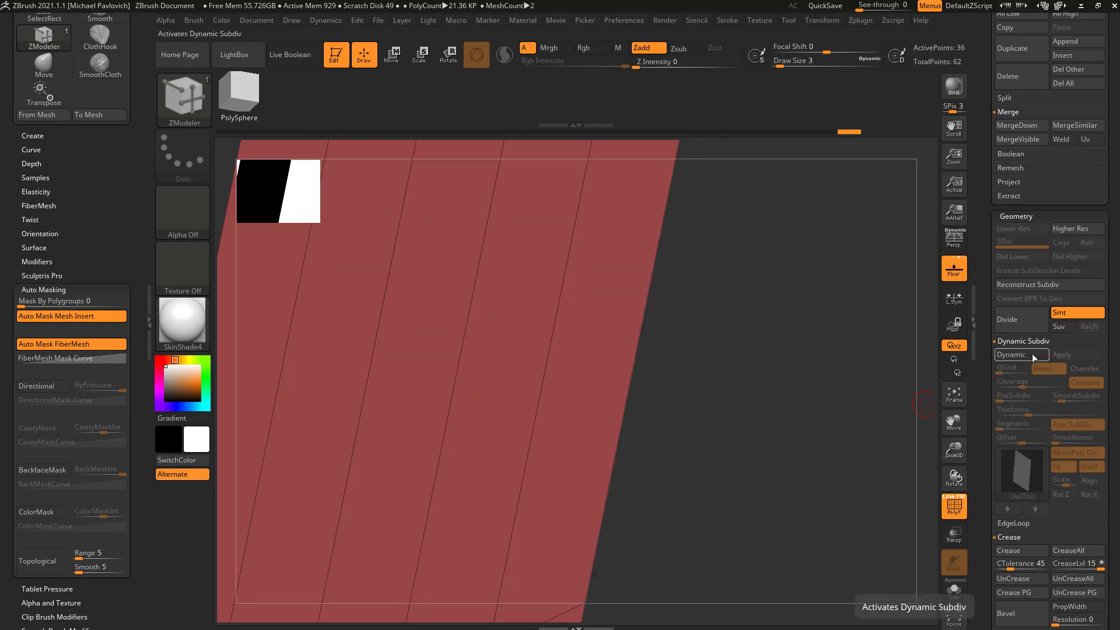
{"action": "left_click", "coordinate": [1037, 358]}
{"action": "left_click", "coordinate": [1067, 452]}
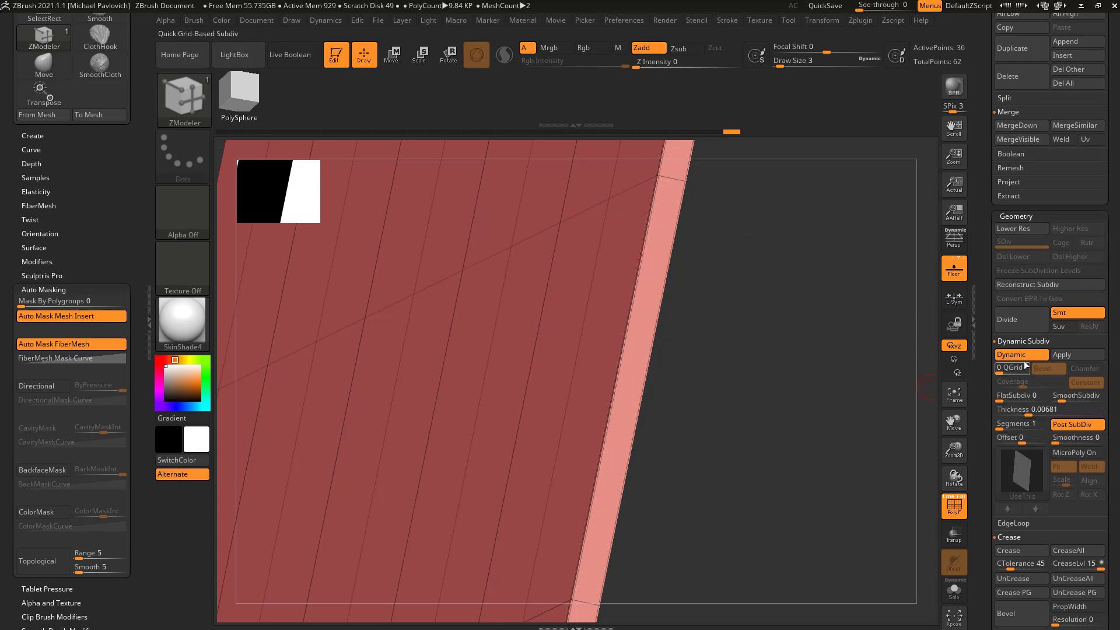
{"action": "left_click", "coordinate": [1074, 453]}
{"action": "left_click_drag", "start_coordinate": [816, 408], "coordinate": [890, 375]}
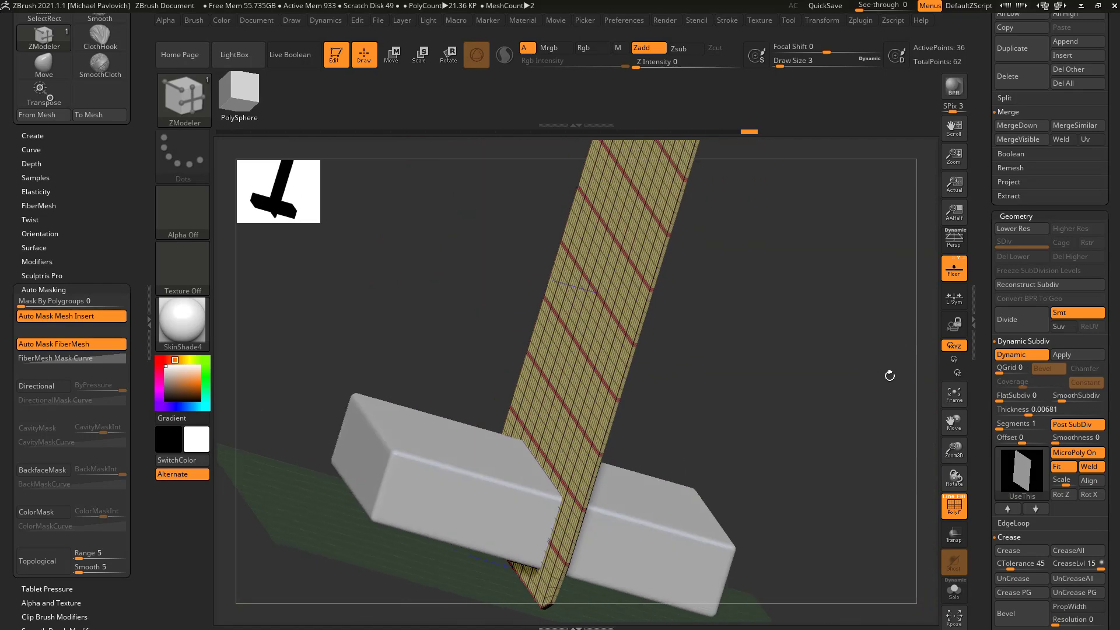
- Set the plane's Thickness to 0 and rotate the plane to lie horizontally above the slab
{"action": "left_click_drag", "start_coordinate": [998, 413], "coordinate": [986, 414]}
{"action": "left_click_drag", "start_coordinate": [890, 415], "coordinate": [871, 405], "text": "shift"}
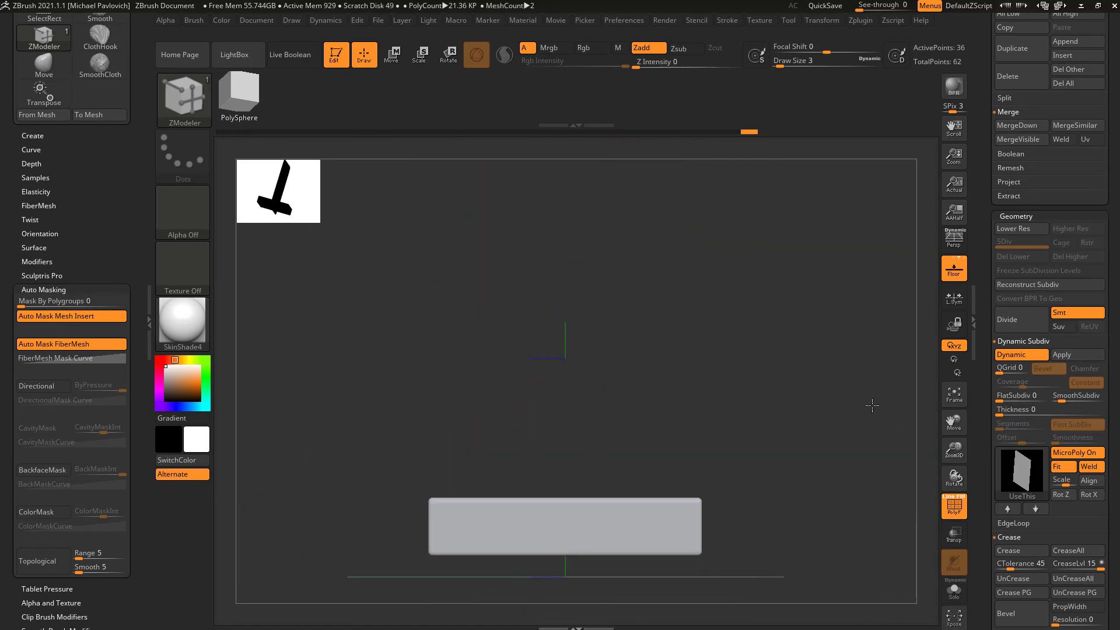
{"action": "key", "text": "f"}
{"action": "key", "text": "w"}
{"action": "left_click_drag", "start_coordinate": [616, 349], "coordinate": [650, 438]}
{"action": "left_click_drag", "start_coordinate": [785, 341], "coordinate": [757, 396]}
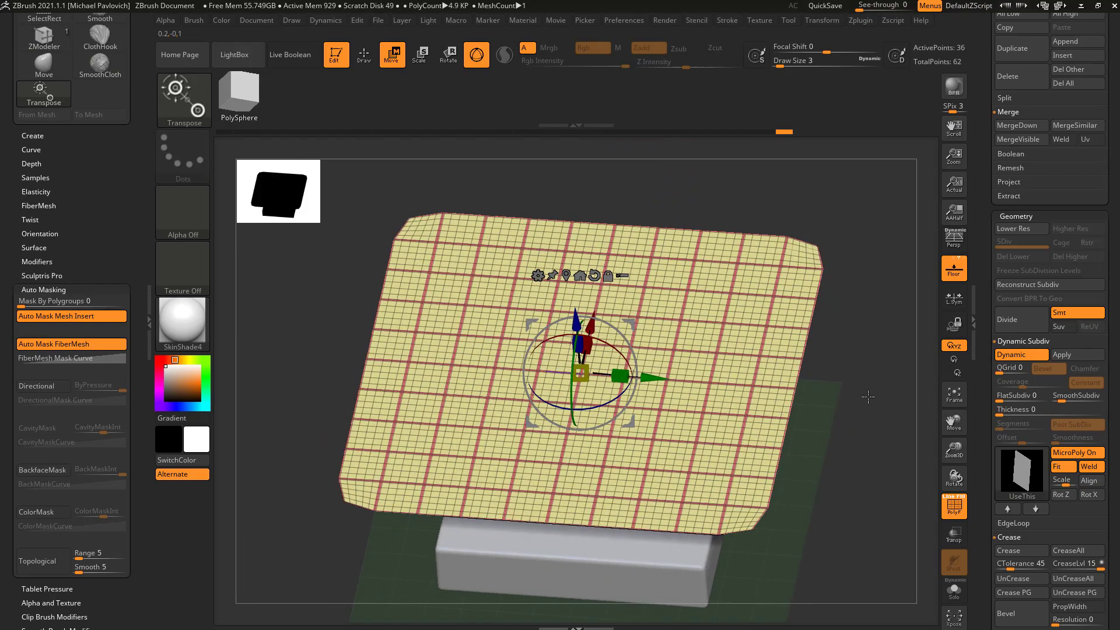
- Move the horizontal plane down to just above the slab, overhanging the slab at one end and along its front
{"action": "right_click_drag", "start_coordinate": [867, 397], "coordinate": [658, 374], "text": "ctrl"}
{"action": "right_click_drag", "start_coordinate": [658, 374], "coordinate": [595, 354]}
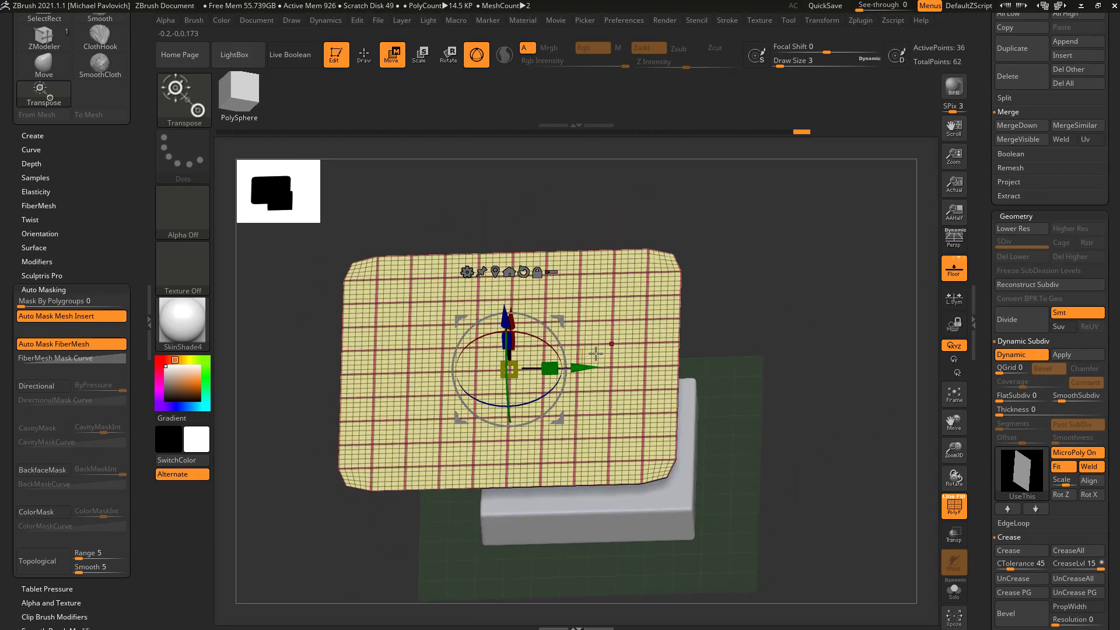
{"action": "left_click_drag", "start_coordinate": [584, 368], "coordinate": [568, 368]}
{"action": "right_click_drag", "start_coordinate": [620, 366], "coordinate": [642, 340]}
{"action": "left_click_drag", "start_coordinate": [484, 307], "coordinate": [497, 391]}
{"action": "right_click_drag", "start_coordinate": [788, 383], "coordinate": [797, 351]}
{"action": "left_click_drag", "start_coordinate": [797, 350], "coordinate": [818, 372]}
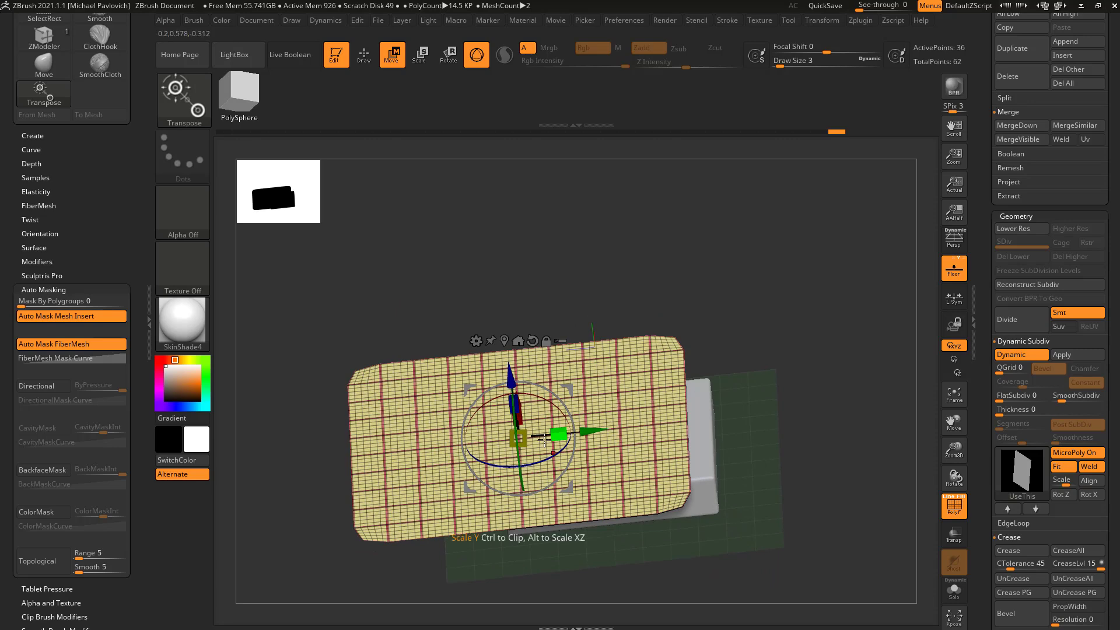
{"action": "left_click_drag", "start_coordinate": [519, 439], "coordinate": [506, 442]}
{"action": "left_click_drag", "start_coordinate": [595, 433], "coordinate": [631, 430]}
{"action": "mouse_move", "coordinate": [865, 397]}
{"action": "left_mouse_down"}
{"action": "mouse_move", "coordinate": [844, 395]}
{"action": "mouse_move", "coordinate": [860, 390]}
{"action": "left_mouse_up"}
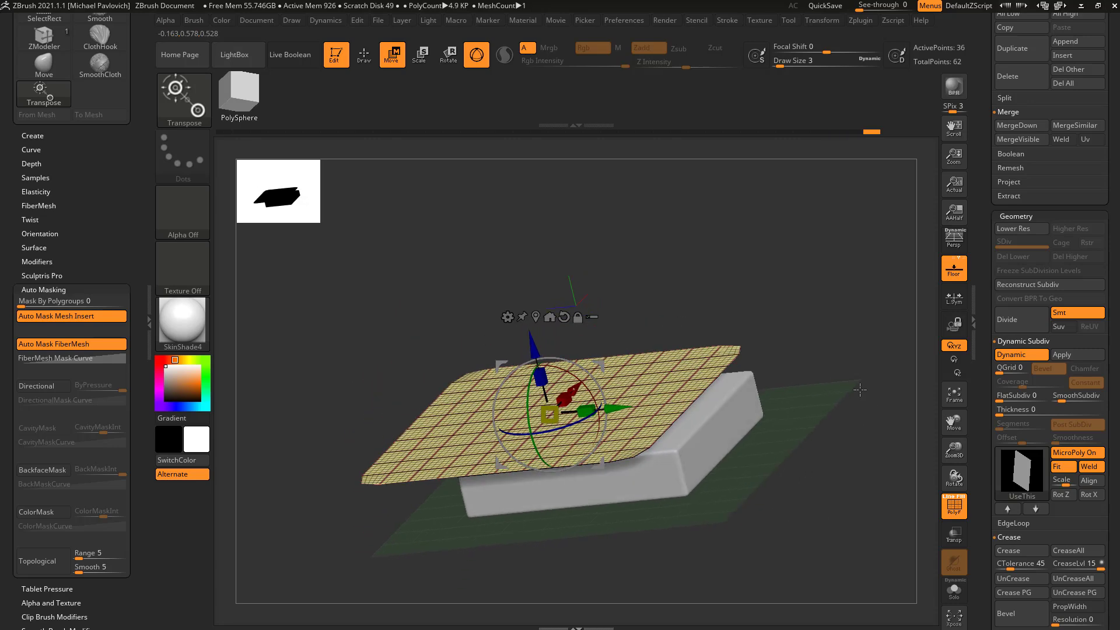
{"action": "key", "text": "ctrl+shift+z"}
- Dock the Dynamics settings beside the canvas and enable Collision Volume for the simulation
{"action": "left_click_drag", "start_coordinate": [106, 131], "coordinate": [106, 313]}
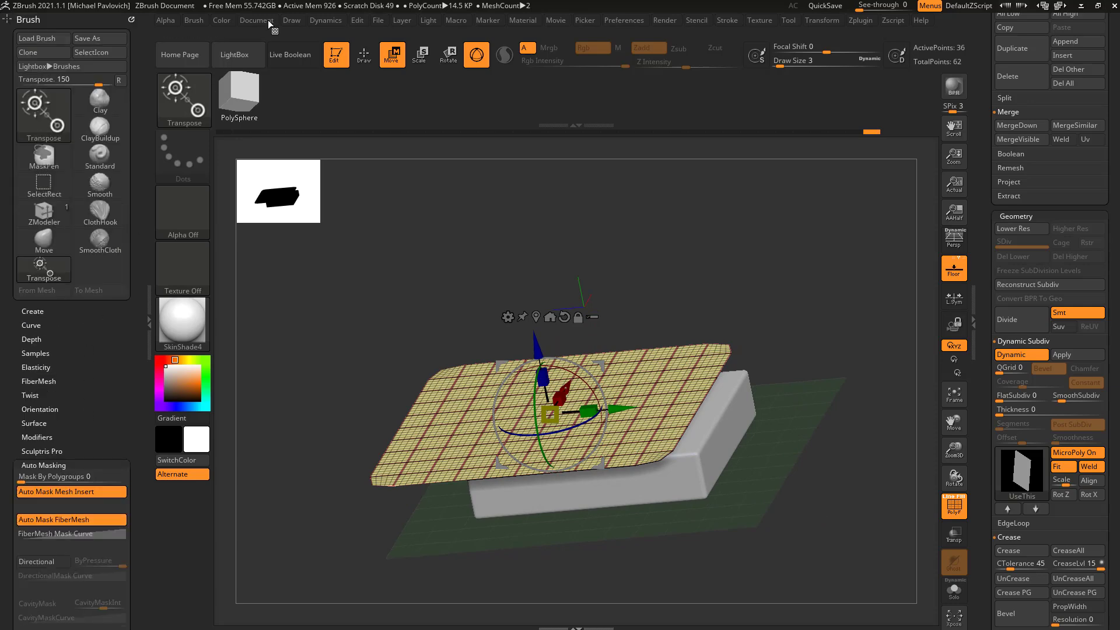
{"action": "left_click", "coordinate": [324, 22]}
{"action": "mouse_move", "coordinate": [315, 36]}
{"action": "left_mouse_down"}
{"action": "mouse_move", "coordinate": [292, 48]}
{"action": "mouse_move", "coordinate": [106, 44]}
{"action": "left_mouse_up"}
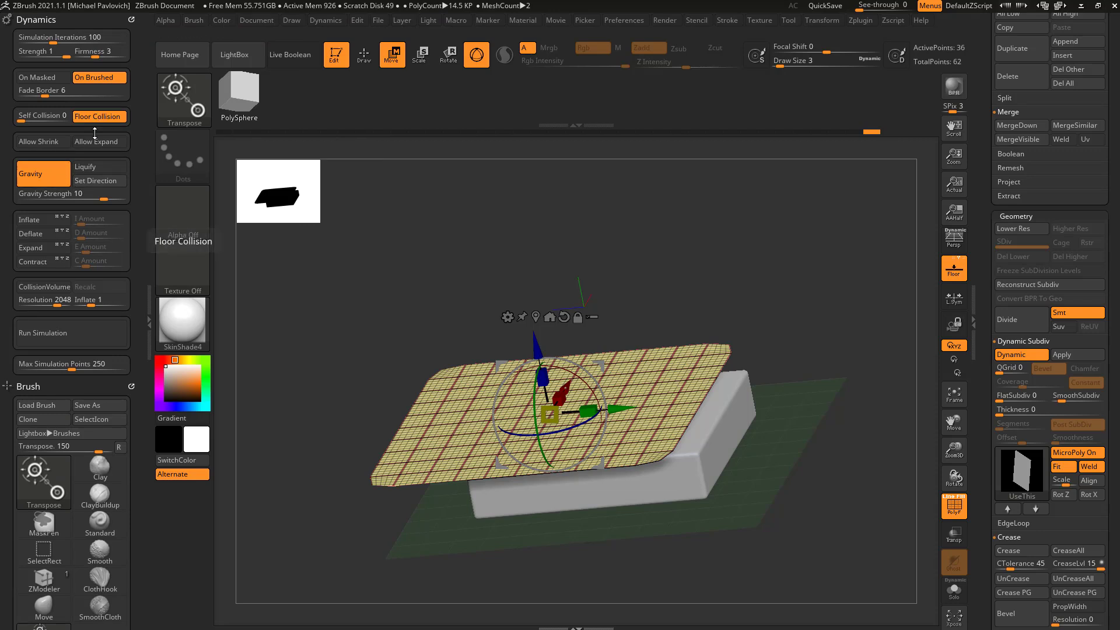
{"action": "left_click", "coordinate": [42, 288]}
{"action": "left_click_drag", "start_coordinate": [736, 412], "coordinate": [826, 422]}
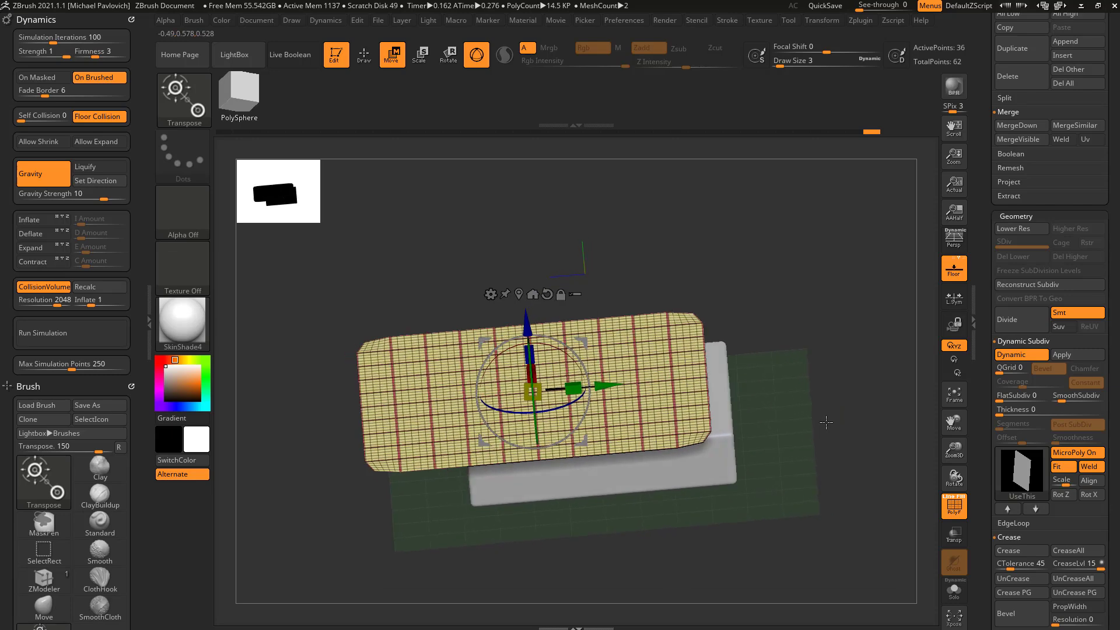
- Try a gravity simulation that drapes the plane over the slab, then undo it
{"action": "left_click", "coordinate": [99, 331]}
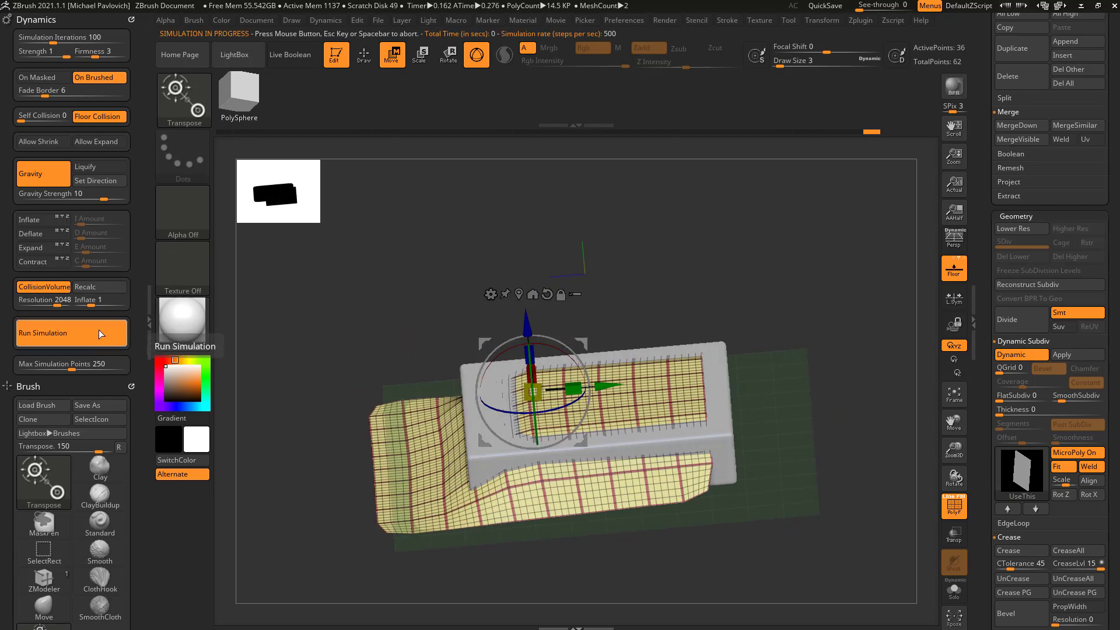
{"action": "left_click", "coordinate": [841, 390]}
{"action": "left_click_drag", "start_coordinate": [842, 391], "coordinate": [838, 333]}
{"action": "key", "text": "ctrl+z"}
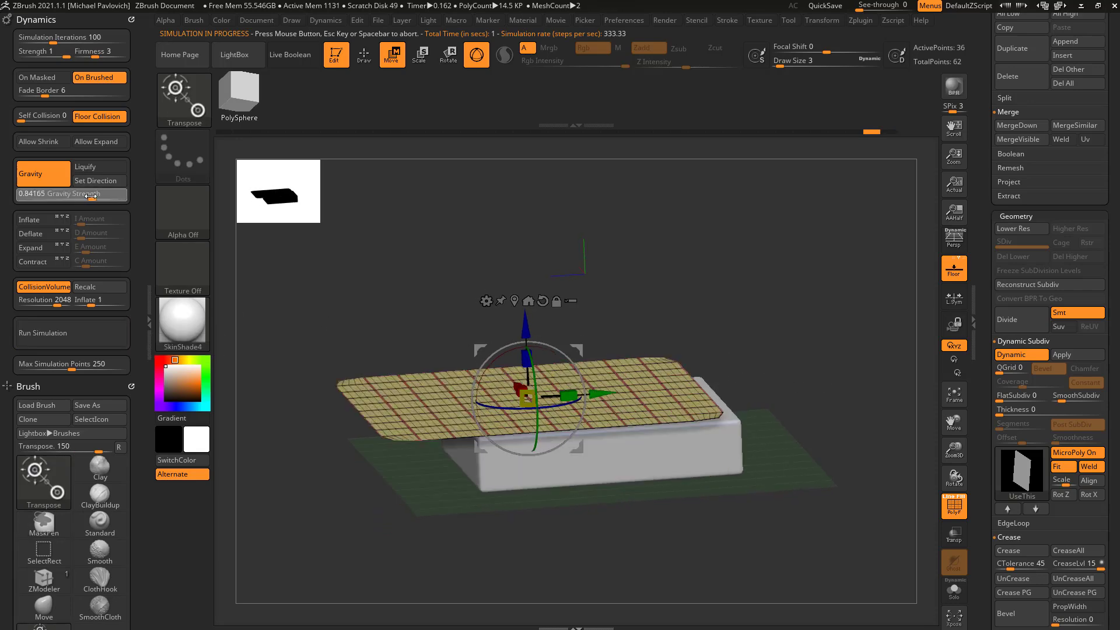
- Set Gravity Strength to 1.72136 and run the simulation to drape the plane over the slab
{"action": "left_click_drag", "start_coordinate": [86, 195], "coordinate": [95, 195]}
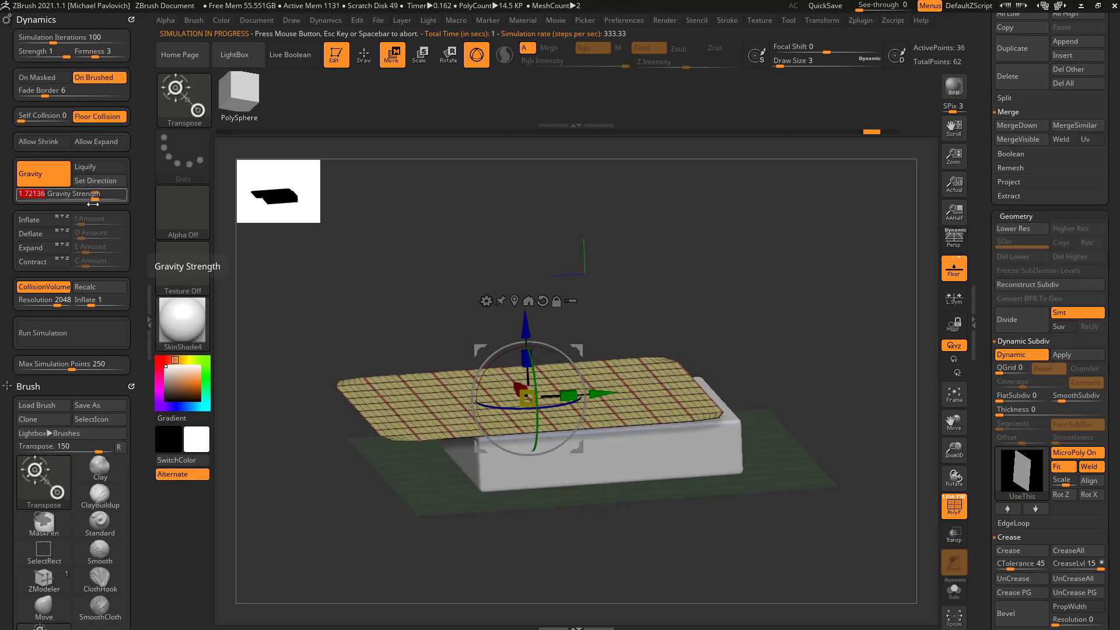
{"action": "left_click", "coordinate": [72, 340]}
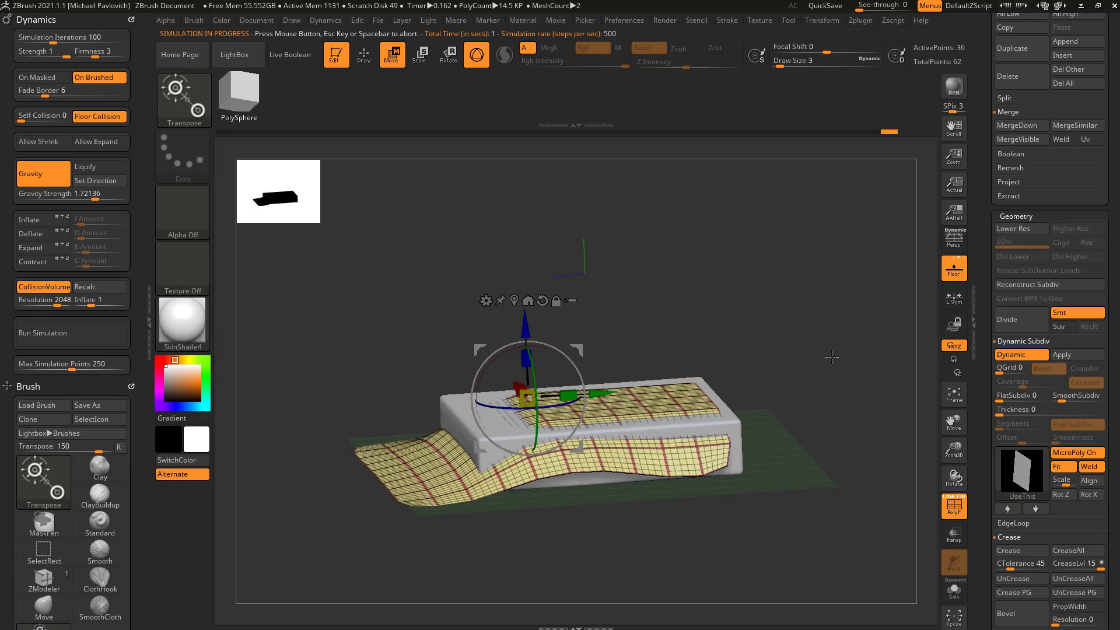
- Return to Draw mode and turn MicroPoly off to examine how coarse the draped plane's underlying mesh is
{"action": "mouse_move", "coordinate": [828, 339]}
{"action": "left_mouse_down"}
{"action": "mouse_move", "coordinate": [838, 393]}
{"action": "mouse_move", "coordinate": [821, 368]}
{"action": "left_mouse_up"}
{"action": "key", "text": "q"}
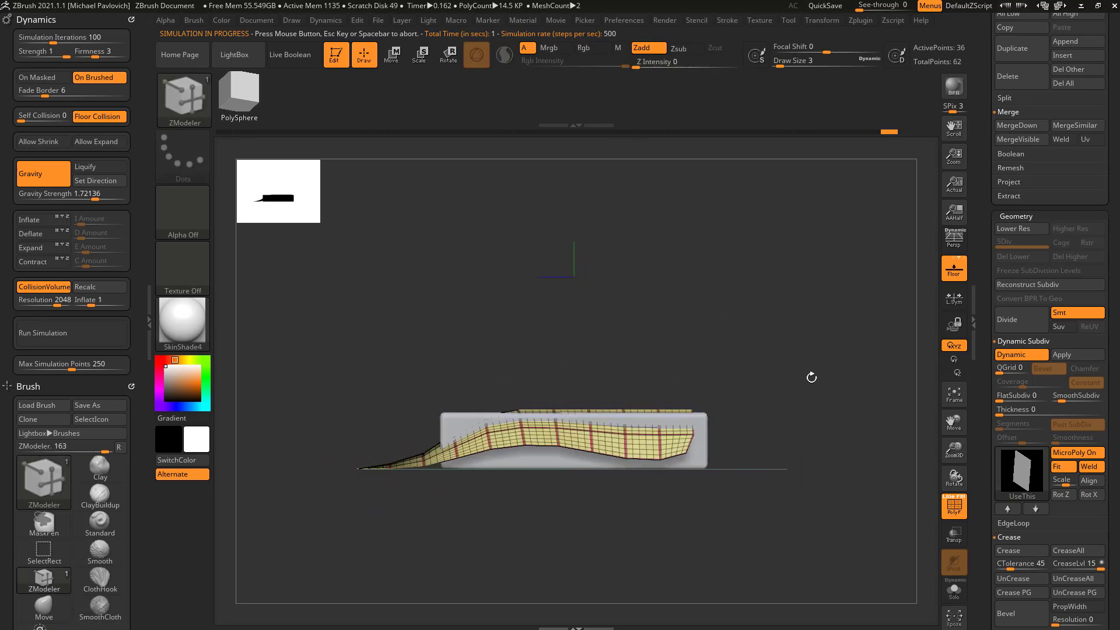
{"action": "left_click", "coordinate": [1061, 452]}
{"action": "left_click_drag", "start_coordinate": [860, 392], "coordinate": [863, 444]}
{"action": "left_click_drag", "start_coordinate": [840, 401], "coordinate": [768, 400]}
{"action": "left_click_drag", "start_coordinate": [845, 363], "coordinate": [932, 371]}
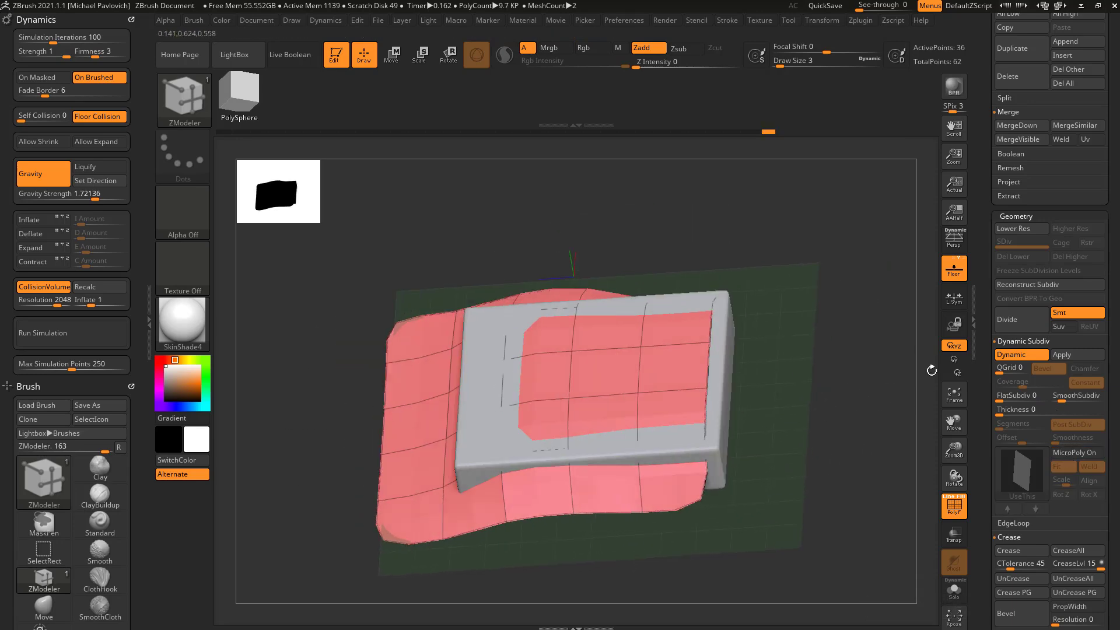
- Undo the drape simulation to bring back the flat plane above the slab with its MicroPoly pattern on
{"action": "left_click", "coordinate": [1055, 396]}
{"action": "mouse_move", "coordinate": [480, 293]}
{"action": "left_mouse_down"}
{"action": "mouse_move", "coordinate": [759, 361]}
{"action": "mouse_move", "coordinate": [798, 410]}
{"action": "mouse_move", "coordinate": [768, 408]}
{"action": "mouse_move", "coordinate": [838, 404]}
{"action": "left_mouse_up"}
{"action": "key", "text": "d"}
{"action": "key", "text": "d"}
{"action": "key", "text": "ctrl+z"}
{"action": "right_click_drag", "start_coordinate": [837, 404], "coordinate": [842, 412], "text": "ctrl"}
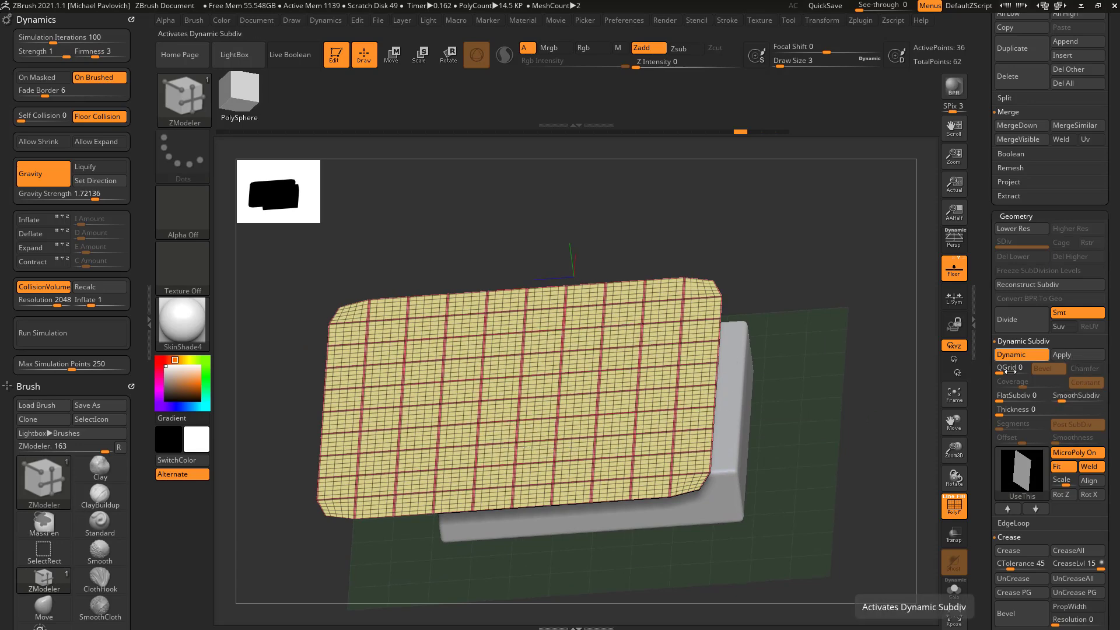
- Apply Dynamic Subdiv to turn the MicroPoly pattern into real geometry, and run the gravity simulation over the slab
{"action": "left_click", "coordinate": [1061, 354]}
{"action": "left_click_drag", "start_coordinate": [842, 468], "coordinate": [805, 385]}
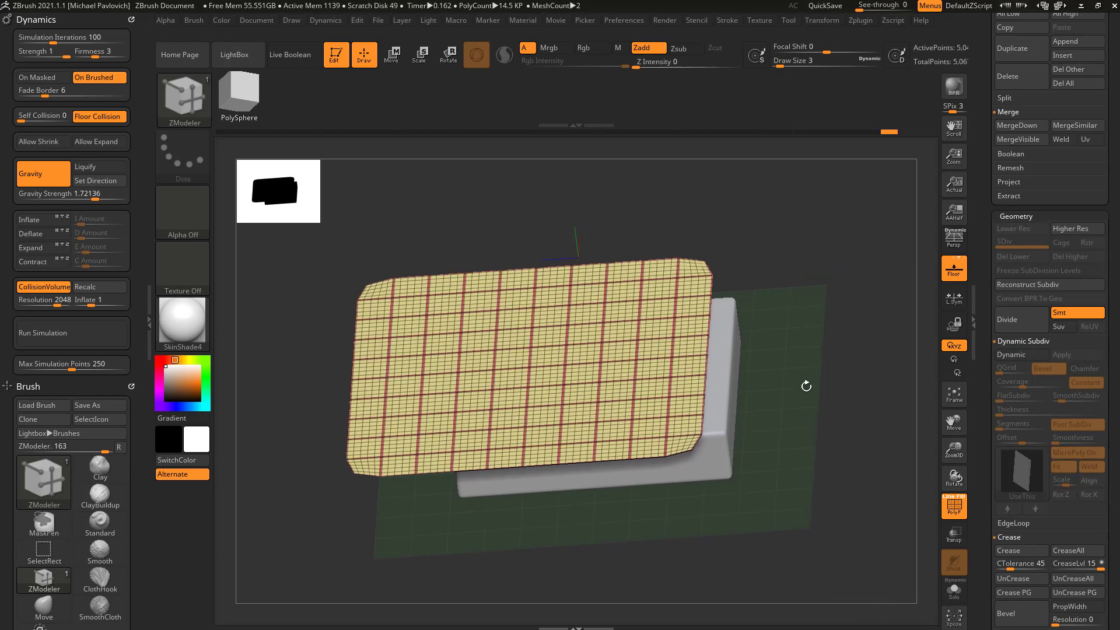
{"action": "left_click", "coordinate": [100, 333]}
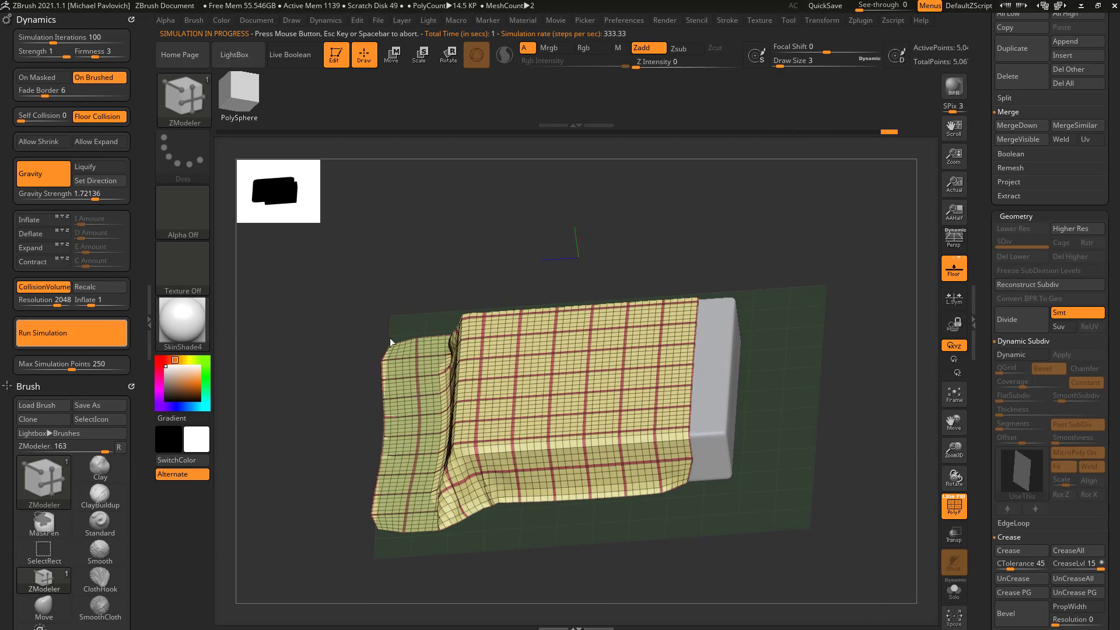
{"action": "mouse_move", "coordinate": [855, 387]}
{"action": "left_mouse_down"}
{"action": "mouse_move", "coordinate": [886, 380]}
{"action": "mouse_move", "coordinate": [837, 357]}
{"action": "mouse_move", "coordinate": [852, 411]}
{"action": "mouse_move", "coordinate": [895, 421]}
{"action": "mouse_move", "coordinate": [864, 413]}
{"action": "mouse_move", "coordinate": [867, 390]}
{"action": "left_mouse_up"}
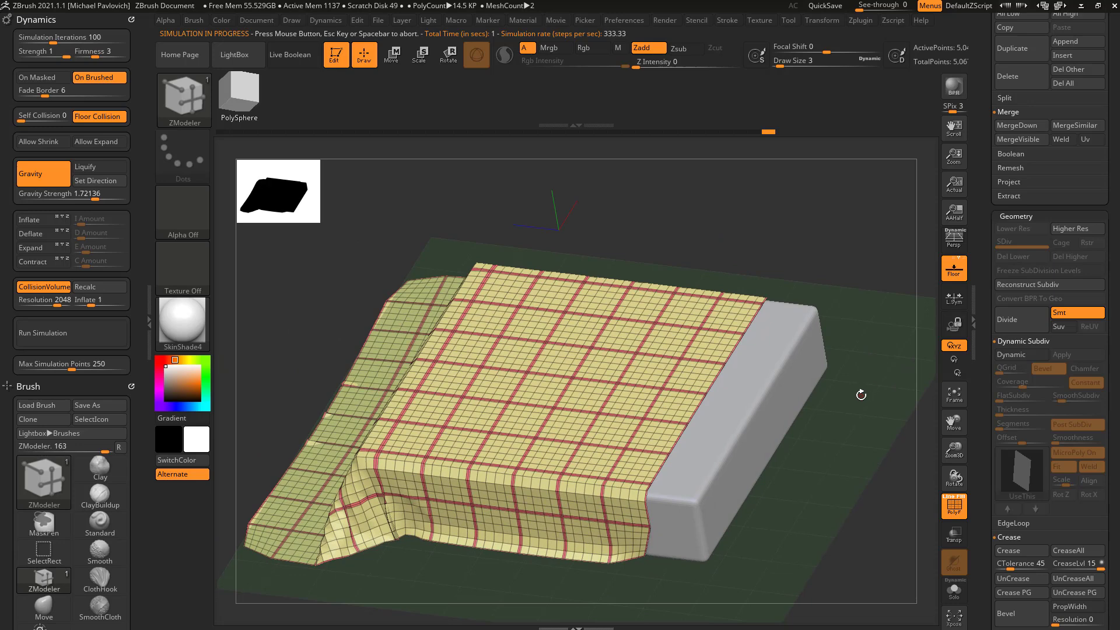
- Pull the cloth's edge on top of the slab inward into bunched folds using the ClothHook brush at draw size 149
{"action": "key", "text": "b"}
{"action": "key", "text": "c"}
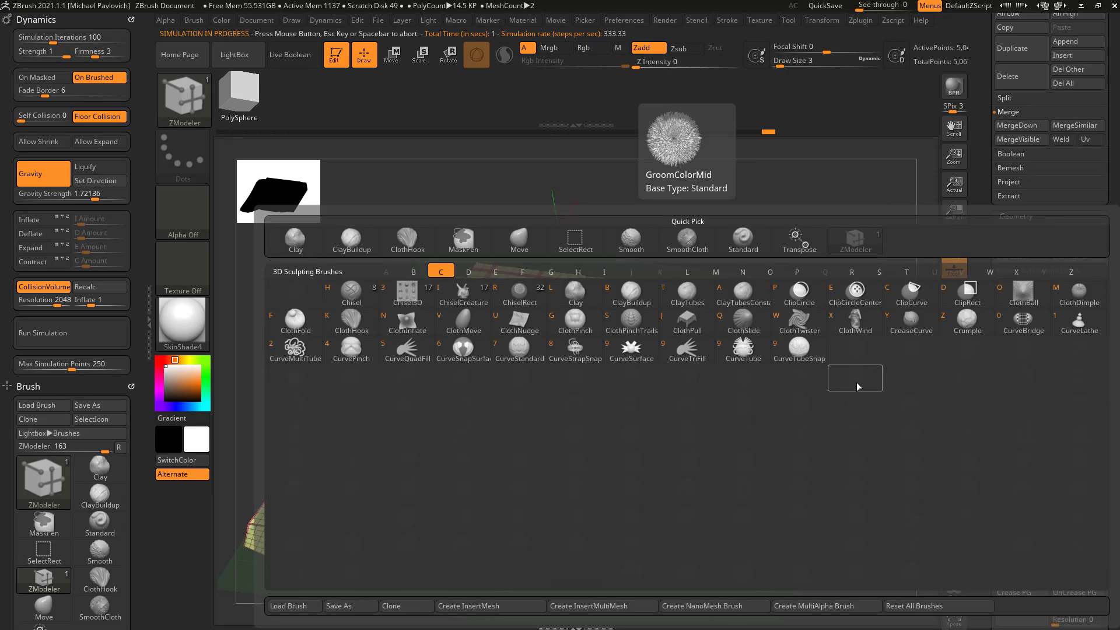
{"action": "key", "text": "h"}
{"action": "key", "text": "bracketright"}
{"action": "key", "text": "bracketright"}
{"action": "key", "text": "bracketright"}
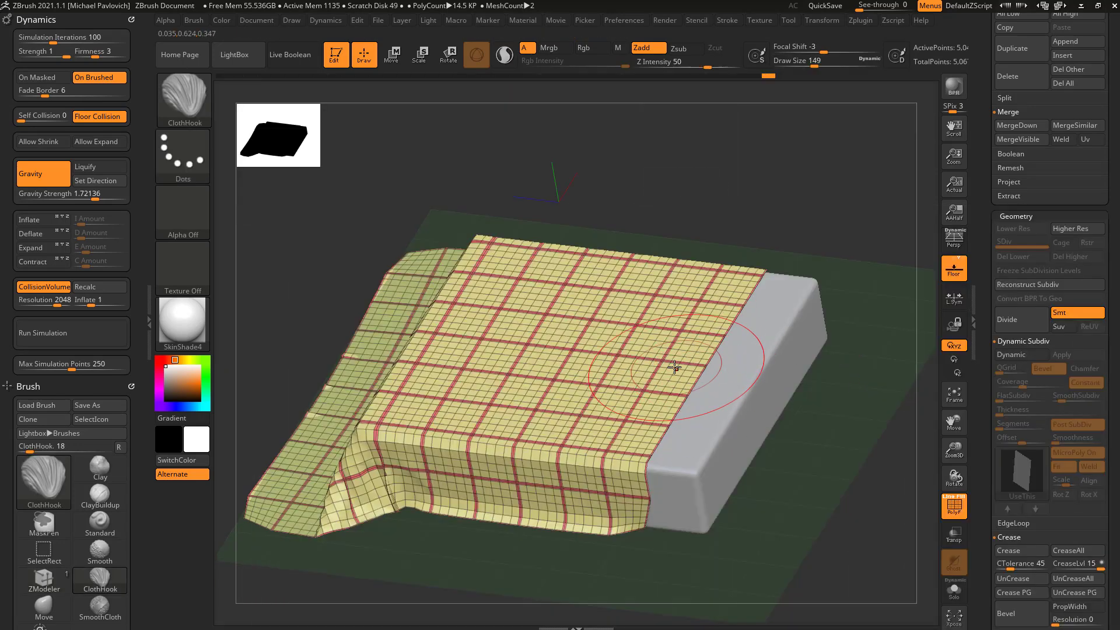
{"action": "left_click_drag", "start_coordinate": [696, 371], "coordinate": [690, 353]}
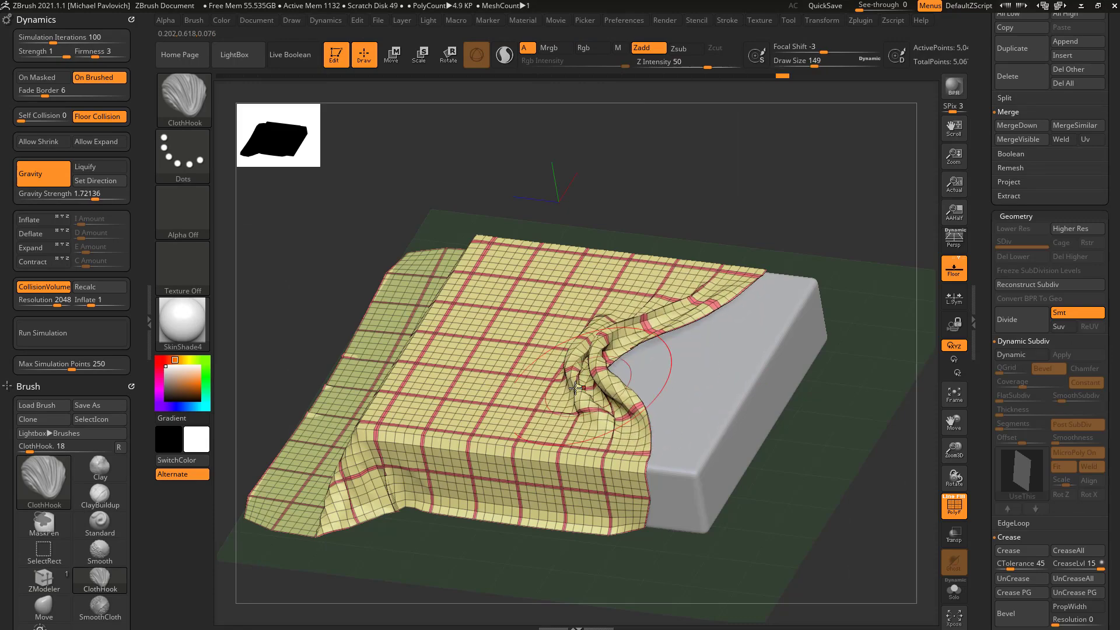
{"action": "left_click_drag", "start_coordinate": [576, 387], "coordinate": [542, 369]}
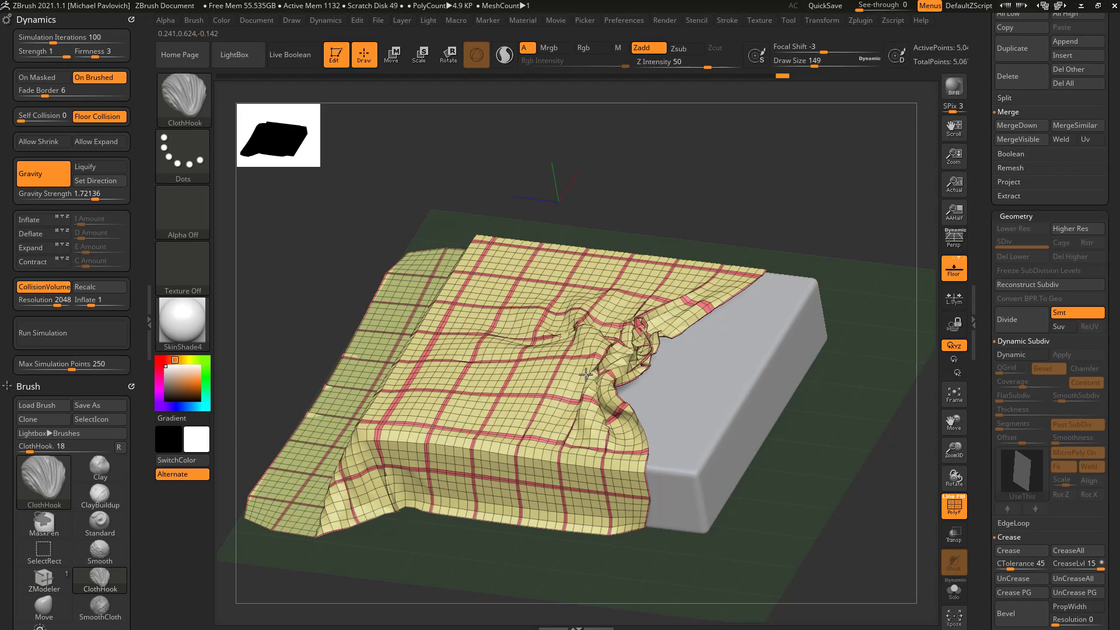
{"action": "right_click_drag", "start_coordinate": [586, 374], "coordinate": [874, 380]}
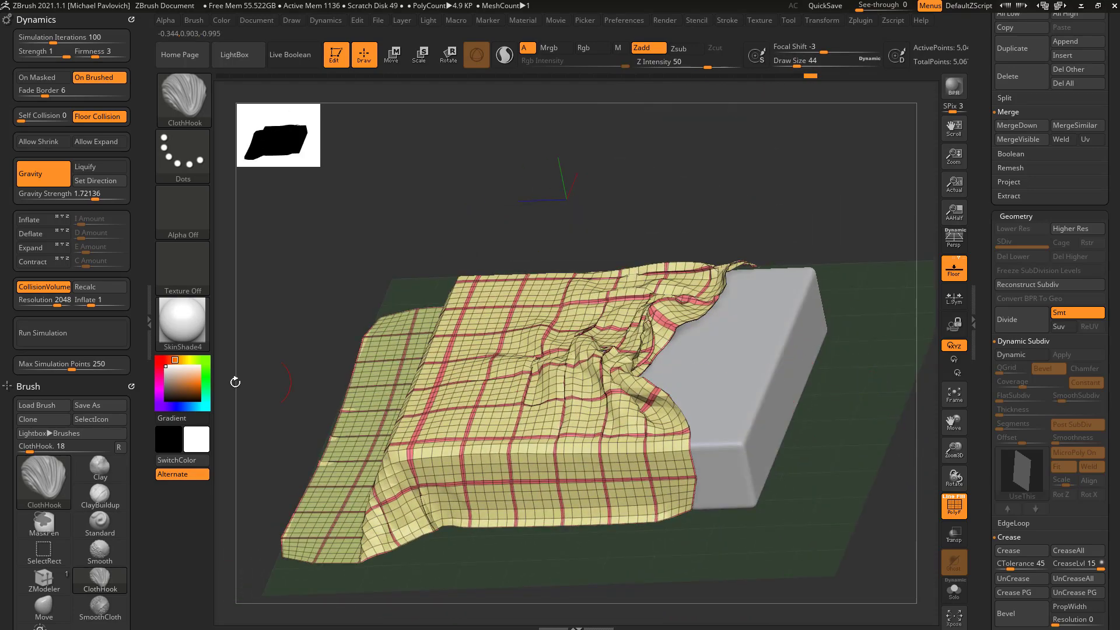
- Run the gravity simulation on the bunched cloth and set Self Collision to 1
{"action": "left_click", "coordinate": [58, 334]}
{"action": "right_click_drag", "start_coordinate": [688, 367], "coordinate": [837, 402]}
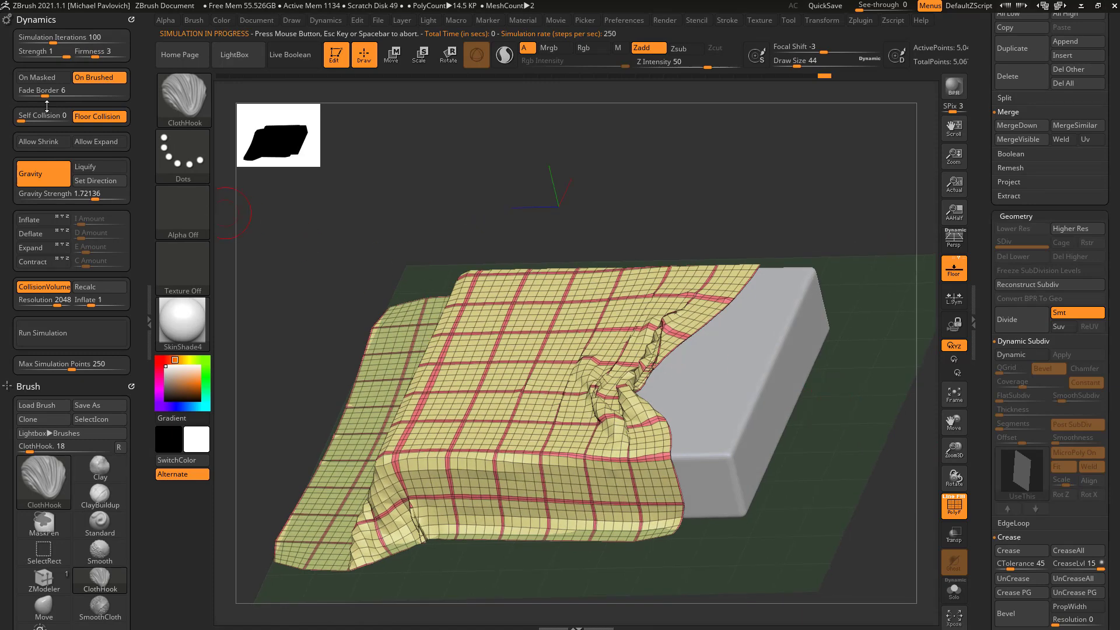
{"action": "right_click_drag", "start_coordinate": [877, 353], "coordinate": [779, 344]}
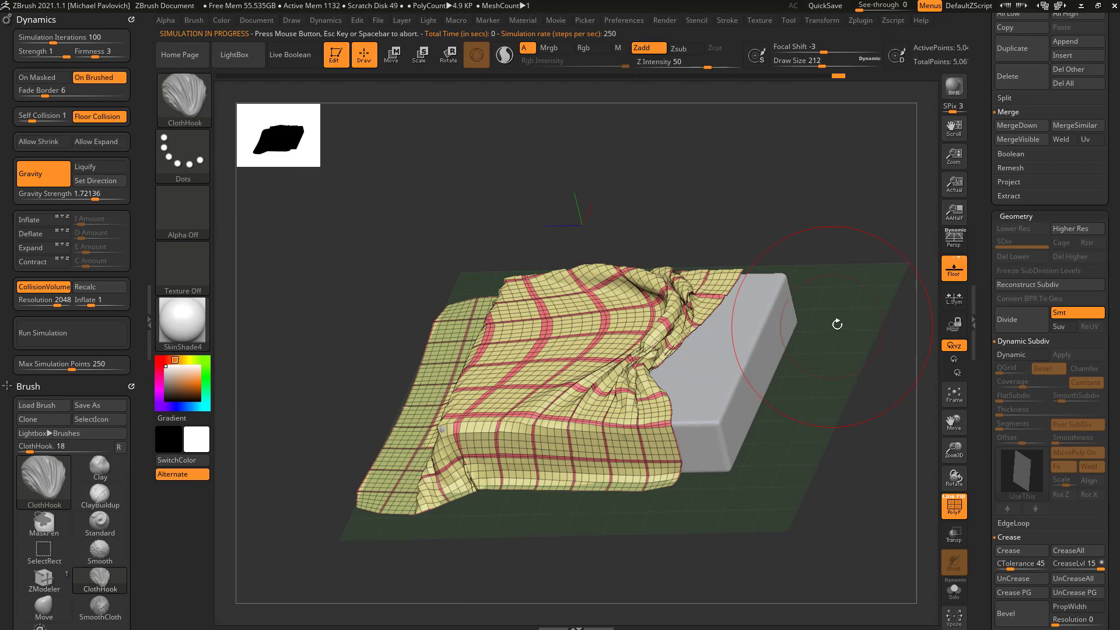
- Pull more folds across the cloth with a larger ClothHook brush and run the simulation again to settle them
{"action": "right_click_drag", "start_coordinate": [837, 324], "coordinate": [518, 372]}
{"action": "left_click_drag", "start_coordinate": [499, 358], "coordinate": [579, 344]}
{"action": "right_click_drag", "start_coordinate": [518, 368], "coordinate": [448, 372]}
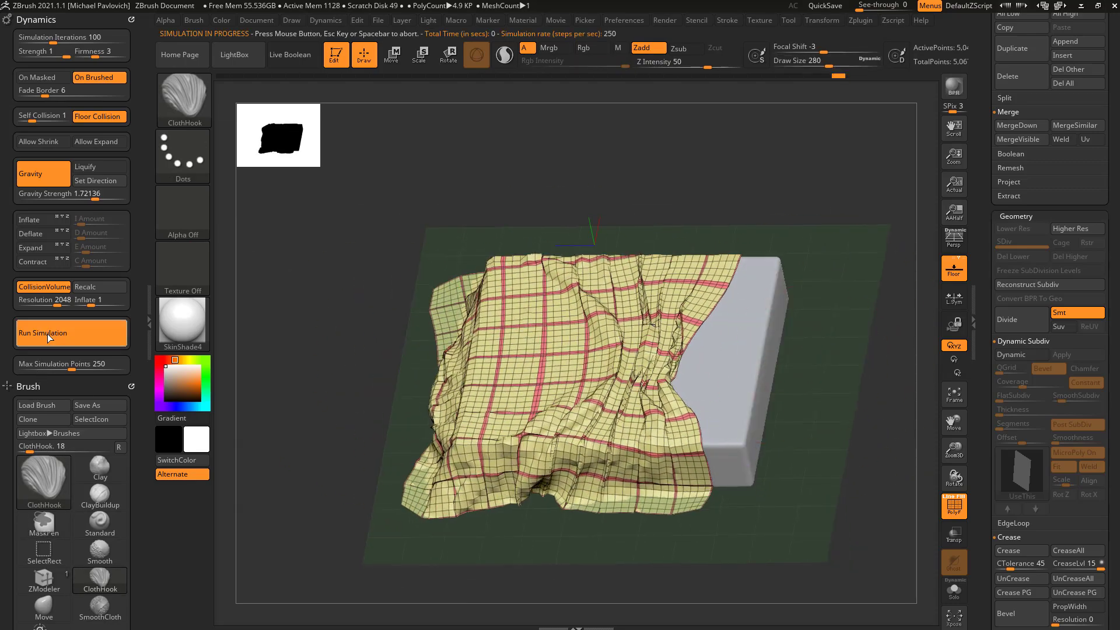
{"action": "left_click", "coordinate": [51, 335]}
{"action": "mouse_move", "coordinate": [815, 408]}
{"action": "right_mouse_down"}
{"action": "mouse_move", "coordinate": [841, 365]}
{"action": "mouse_move", "coordinate": [846, 405]}
{"action": "mouse_move", "coordinate": [866, 405]}
{"action": "mouse_move", "coordinate": [871, 432]}
{"action": "right_mouse_up"}
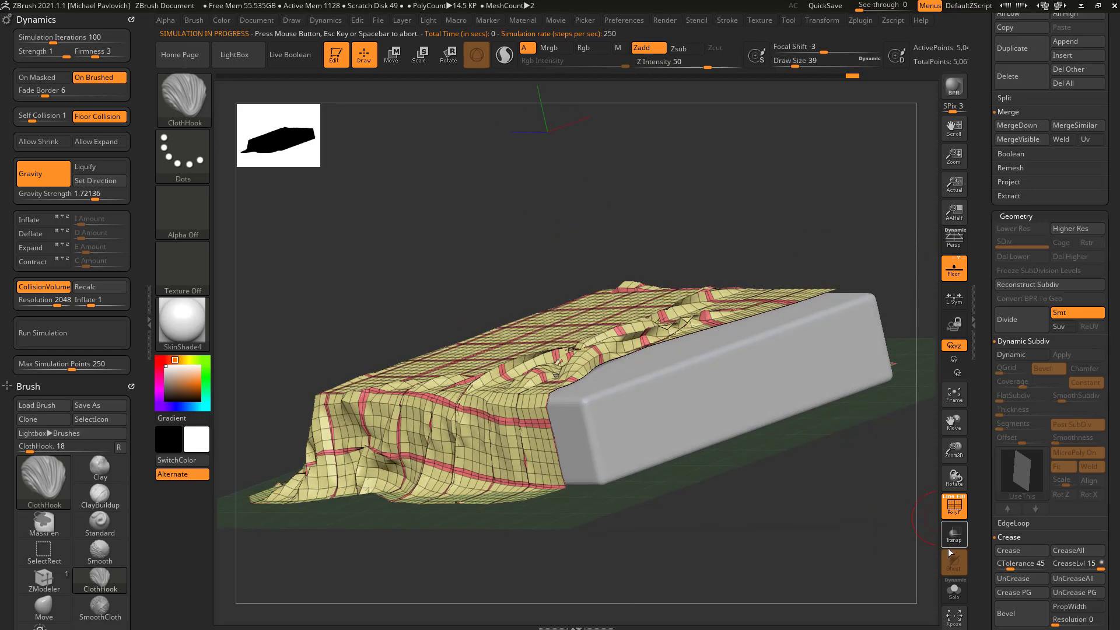
- Isolate the cloth with Solo and smooth it by enabling Dynamic Subdiv with MicroPoly off
{"action": "left_click", "coordinate": [953, 589]}
{"action": "right_click_drag", "start_coordinate": [830, 500], "coordinate": [769, 397]}
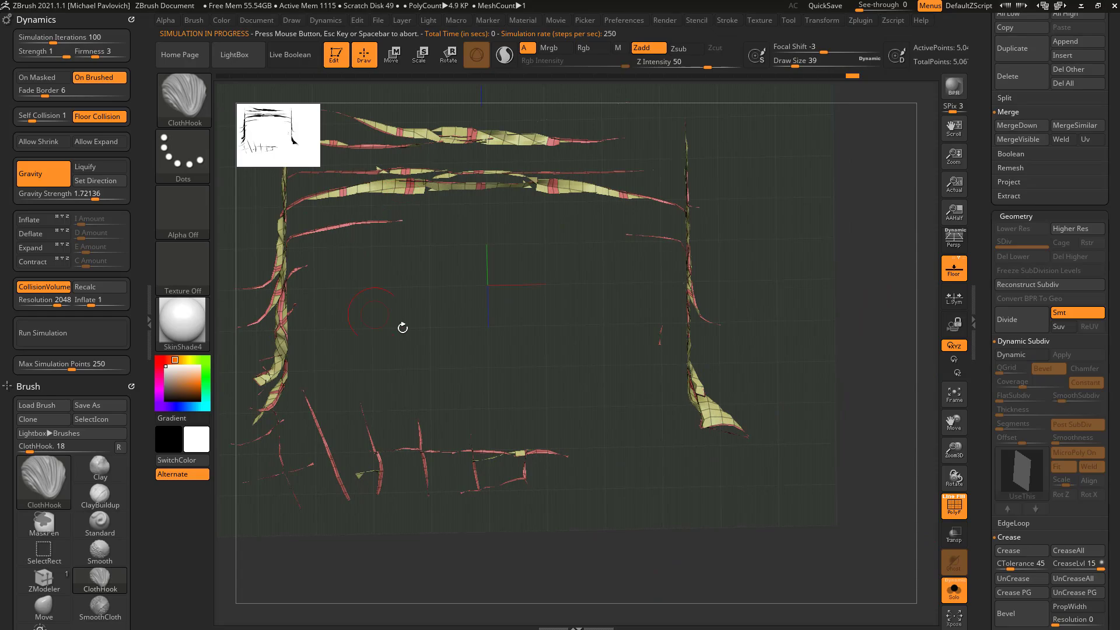
{"action": "mouse_move", "coordinate": [796, 292]}
{"action": "right_mouse_down"}
{"action": "mouse_move", "coordinate": [852, 372]}
{"action": "mouse_move", "coordinate": [913, 525]}
{"action": "mouse_move", "coordinate": [887, 491]}
{"action": "mouse_move", "coordinate": [884, 516]}
{"action": "mouse_move", "coordinate": [835, 466]}
{"action": "right_mouse_up"}
{"action": "left_click", "coordinate": [1019, 355]}
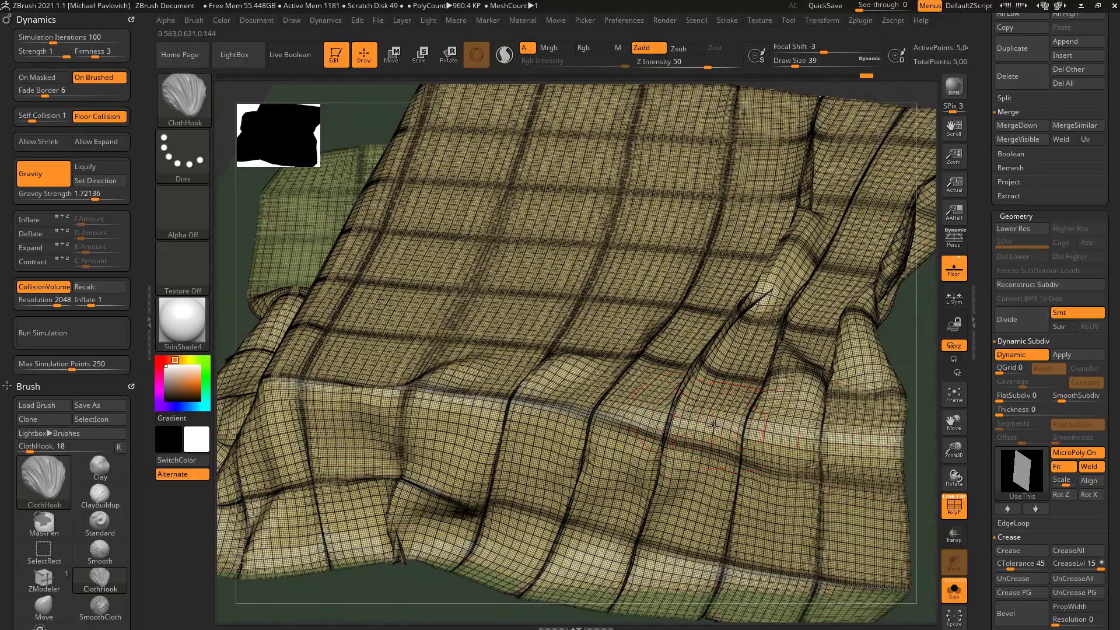
{"action": "left_click", "coordinate": [1068, 457]}
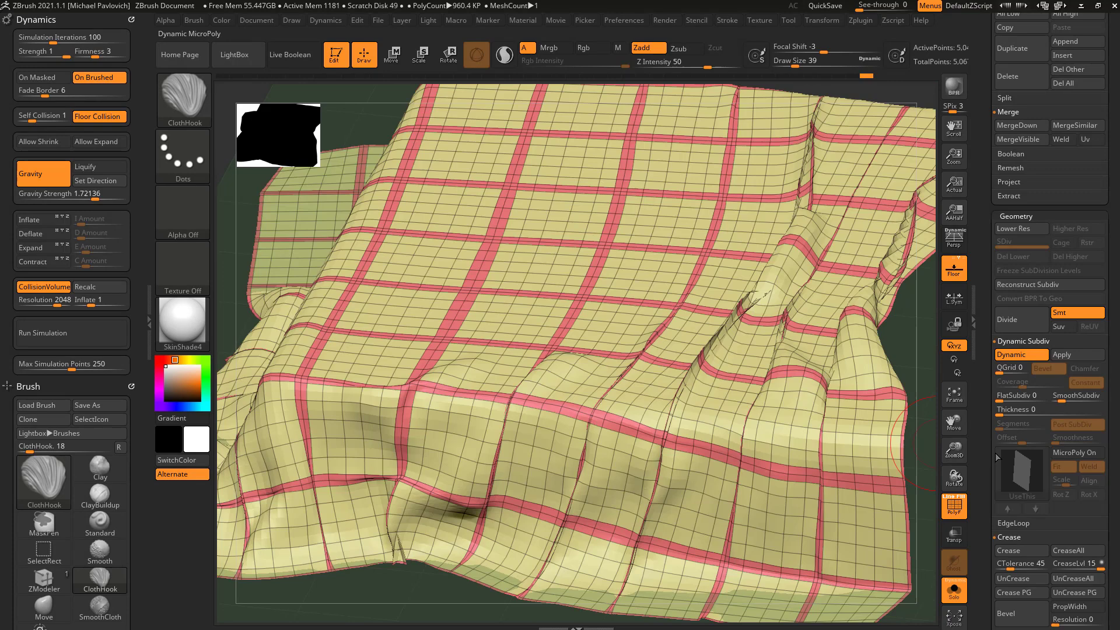
{"action": "right_click_drag", "start_coordinate": [926, 442], "coordinate": [840, 402]}
{"action": "right_click_drag", "start_coordinate": [673, 467], "coordinate": [719, 590], "text": "alt"}
- Give the cloth a Dynamic Subdiv thickness of 0.00021 and inspect its underside
{"action": "left_click_drag", "start_coordinate": [1000, 411], "coordinate": [1012, 411]}
{"action": "right_click_drag", "start_coordinate": [897, 443], "coordinate": [902, 475]}
{"action": "key", "text": "s"}
{"action": "left_click_drag", "start_coordinate": [903, 476], "coordinate": [898, 476]}
{"action": "mouse_move", "coordinate": [899, 476]}
{"action": "right_mouse_down"}
{"action": "mouse_move", "coordinate": [881, 480]}
{"action": "mouse_move", "coordinate": [872, 465]}
{"action": "right_mouse_up"}
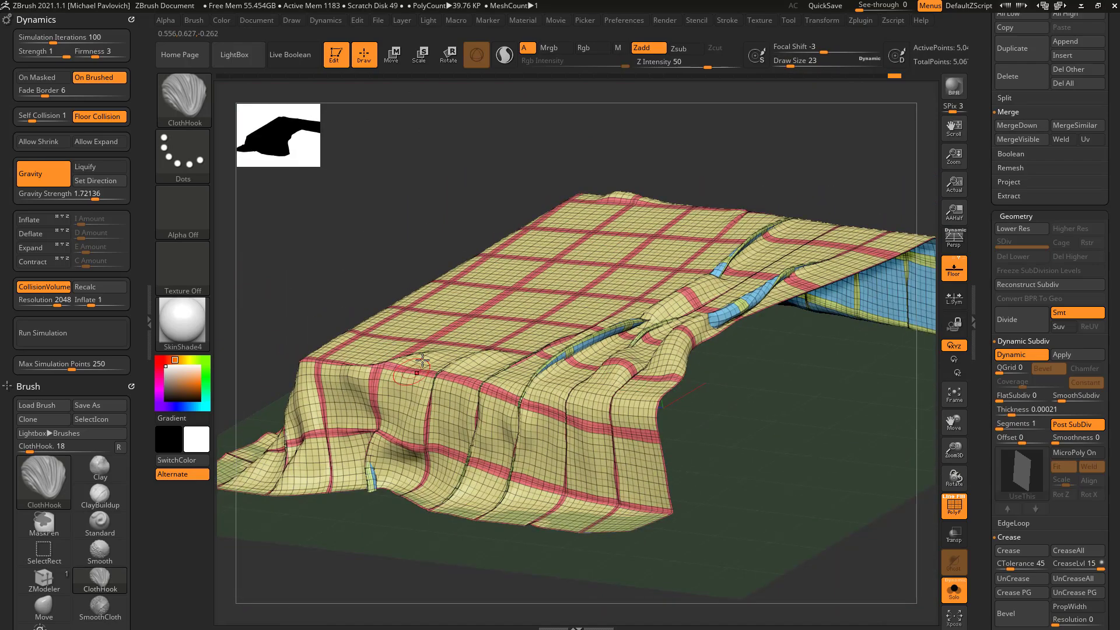
{"action": "right_click_drag", "start_coordinate": [769, 385], "coordinate": [715, 221]}
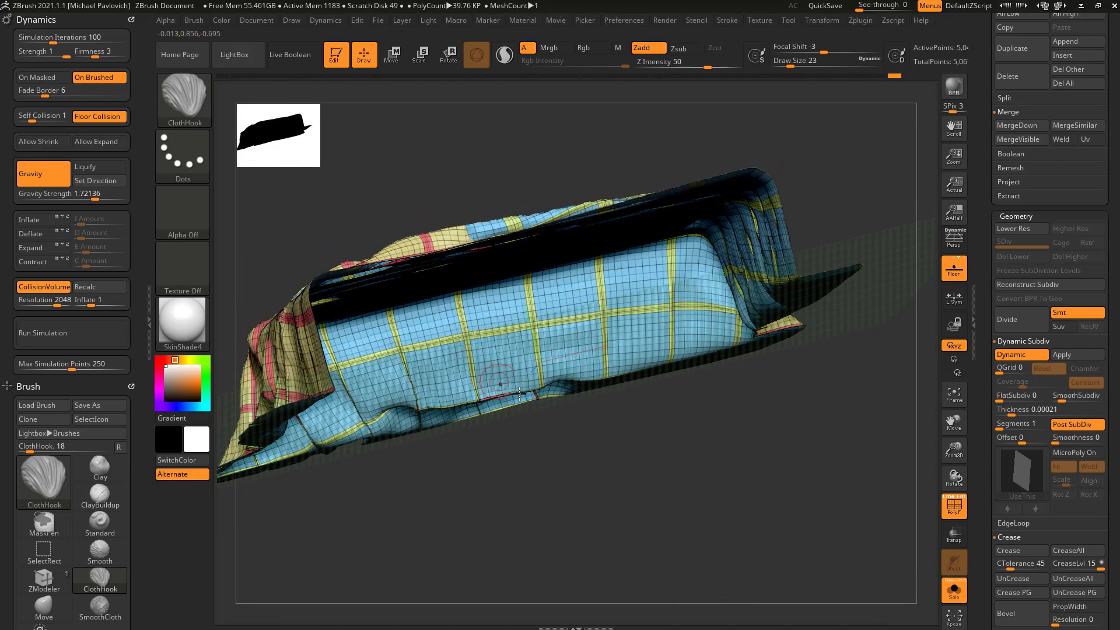
{"action": "right_click_drag", "start_coordinate": [519, 394], "coordinate": [875, 443]}
- Set the cloth's Dynamic Subdiv thickness to 0.00279 and inspect the thickened edges
{"action": "left_click_drag", "start_coordinate": [1010, 413], "coordinate": [1023, 415]}
{"action": "right_click_drag", "start_coordinate": [921, 437], "coordinate": [628, 398]}
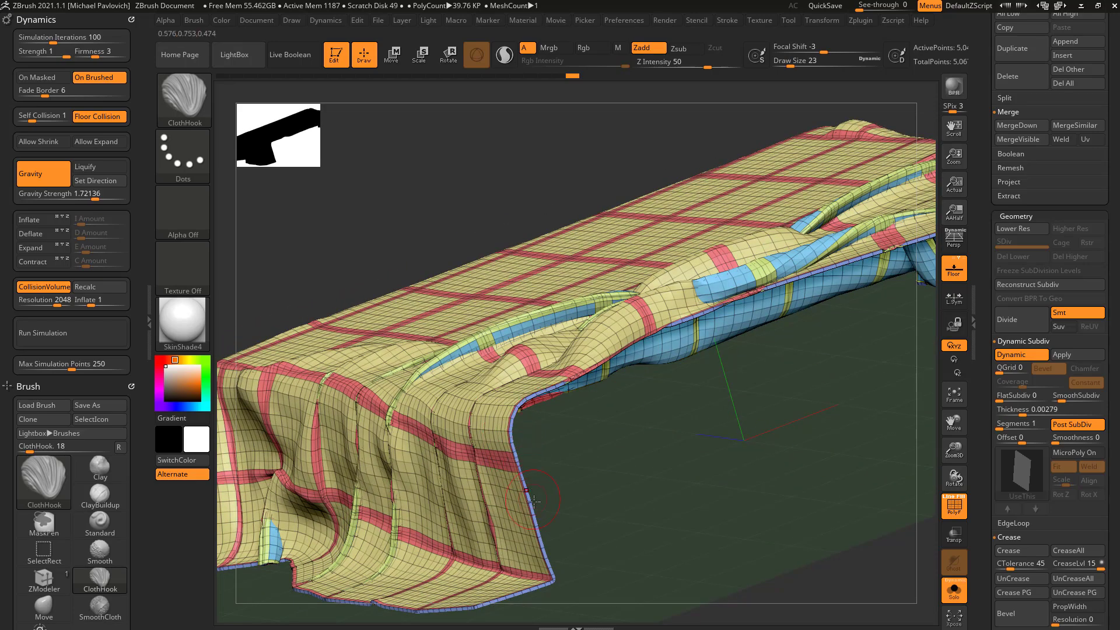
{"action": "right_click_drag", "start_coordinate": [623, 536], "coordinate": [776, 456]}
{"action": "right_click_drag", "start_coordinate": [863, 450], "coordinate": [541, 299]}
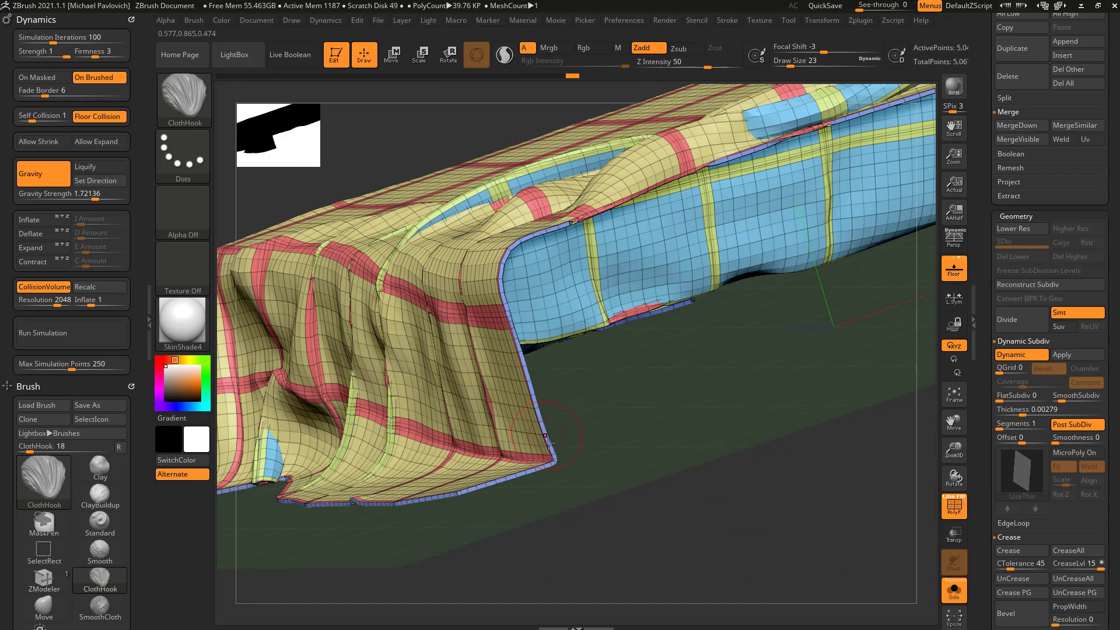
{"action": "mouse_move", "coordinate": [555, 470]}
{"action": "right_mouse_down"}
{"action": "mouse_move", "coordinate": [705, 465]}
{"action": "mouse_move", "coordinate": [817, 408]}
{"action": "mouse_move", "coordinate": [752, 476]}
{"action": "mouse_move", "coordinate": [768, 453]}
{"action": "mouse_move", "coordinate": [755, 452]}
{"action": "right_mouse_up"}
{"action": "key", "text": "s"}
{"action": "left_click", "coordinate": [764, 461]}
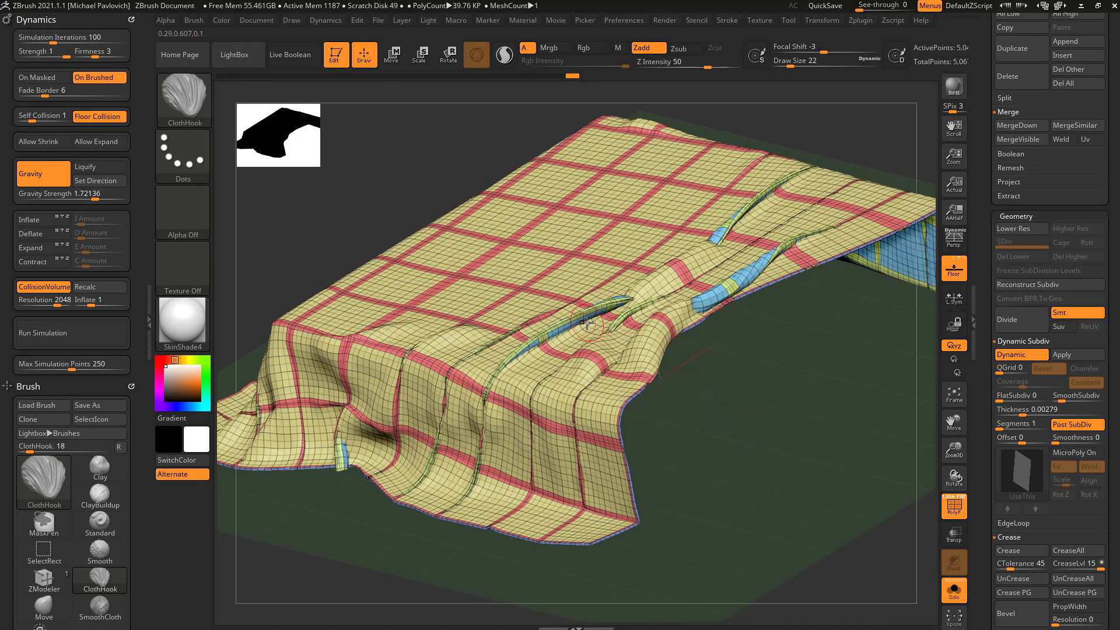
{"action": "right_click_drag", "start_coordinate": [834, 402], "coordinate": [943, 430]}
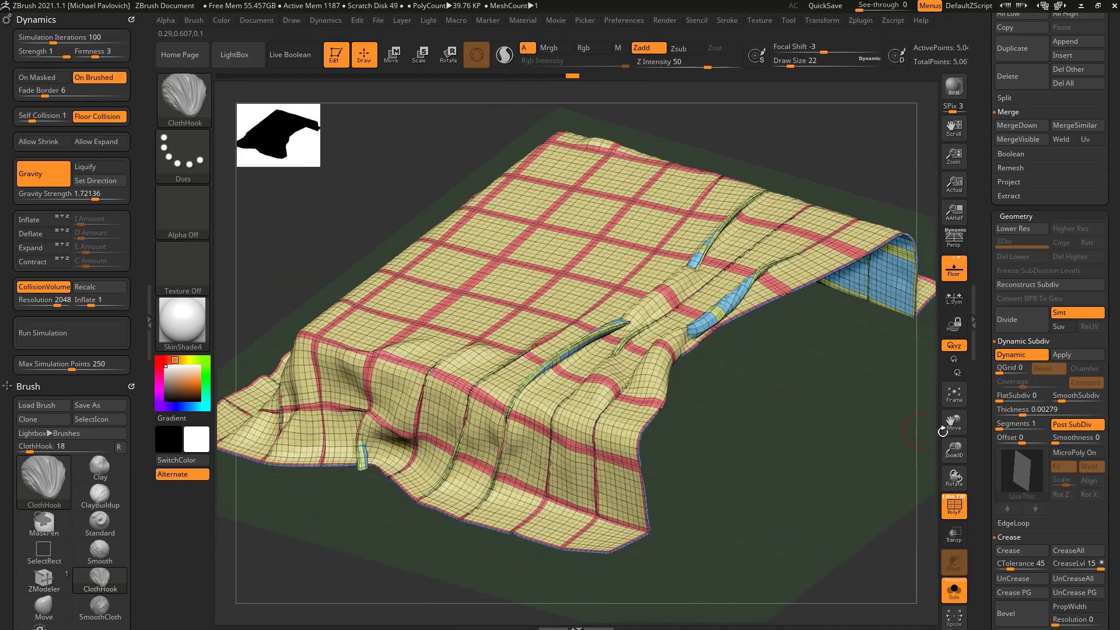
- Toggle Dynamic Subdiv off and on to compare the base cloth with the smoothed, thickened version
{"action": "left_click", "coordinate": [1013, 360]}
{"action": "left_click", "coordinate": [1013, 360]}
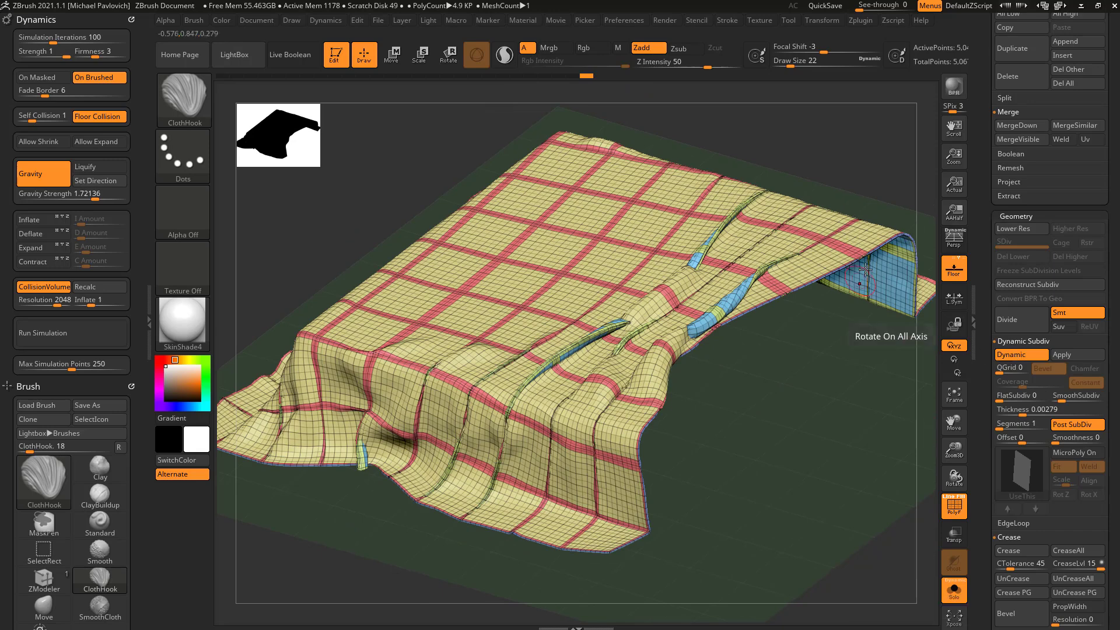
{"action": "right_click_drag", "start_coordinate": [873, 360], "coordinate": [874, 406]}
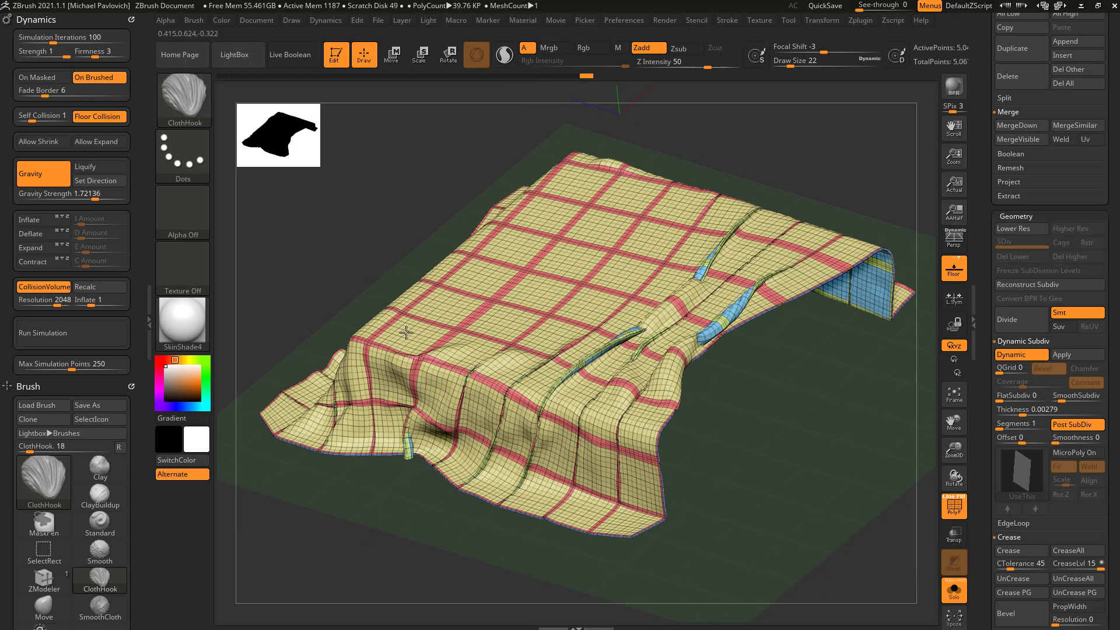
- Switch the simulation from Gravity to Inflate with amount 1, disable Floor Collision and Collision Volume, and run it
{"action": "left_click", "coordinate": [42, 173]}
{"action": "left_click", "coordinate": [92, 117]}
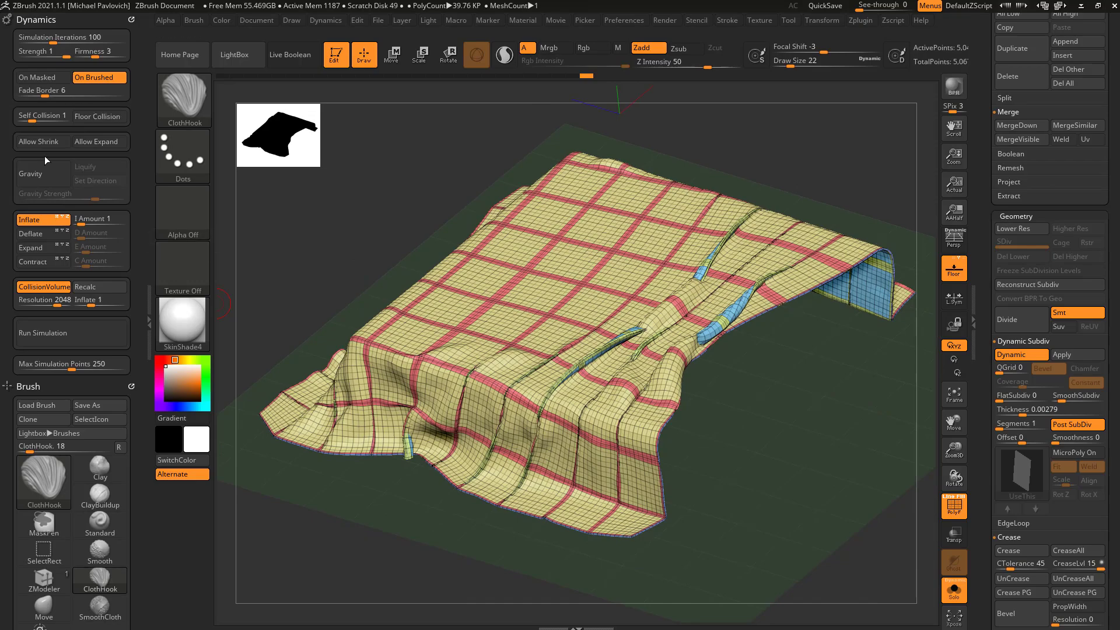
{"action": "left_click", "coordinate": [43, 287]}
{"action": "left_click", "coordinate": [63, 333]}
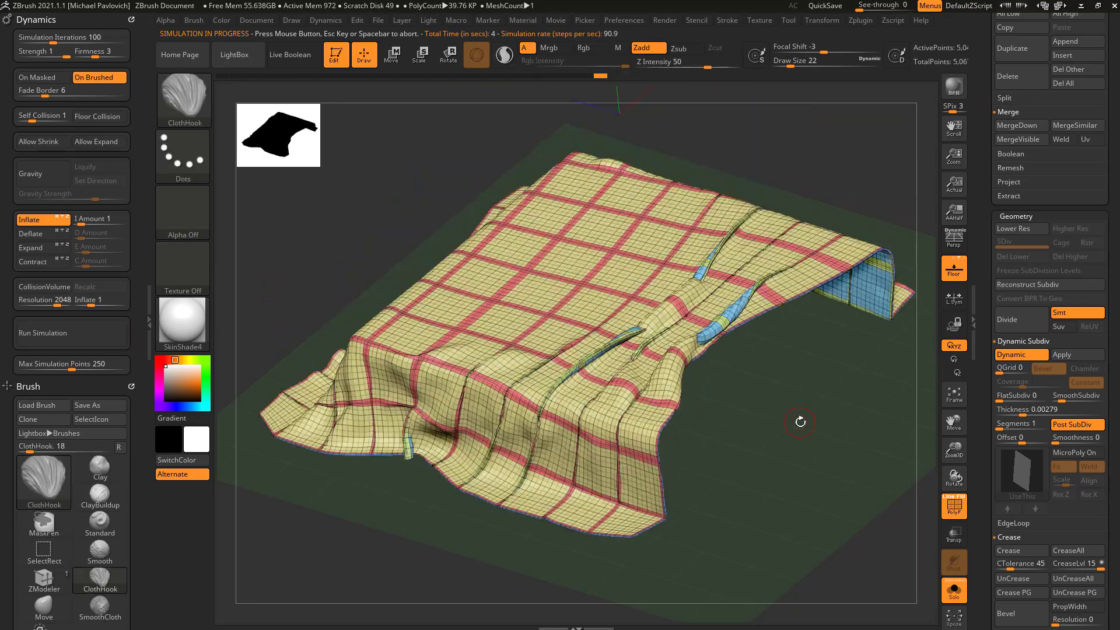
{"action": "left_click_drag", "start_coordinate": [799, 423], "coordinate": [794, 362]}
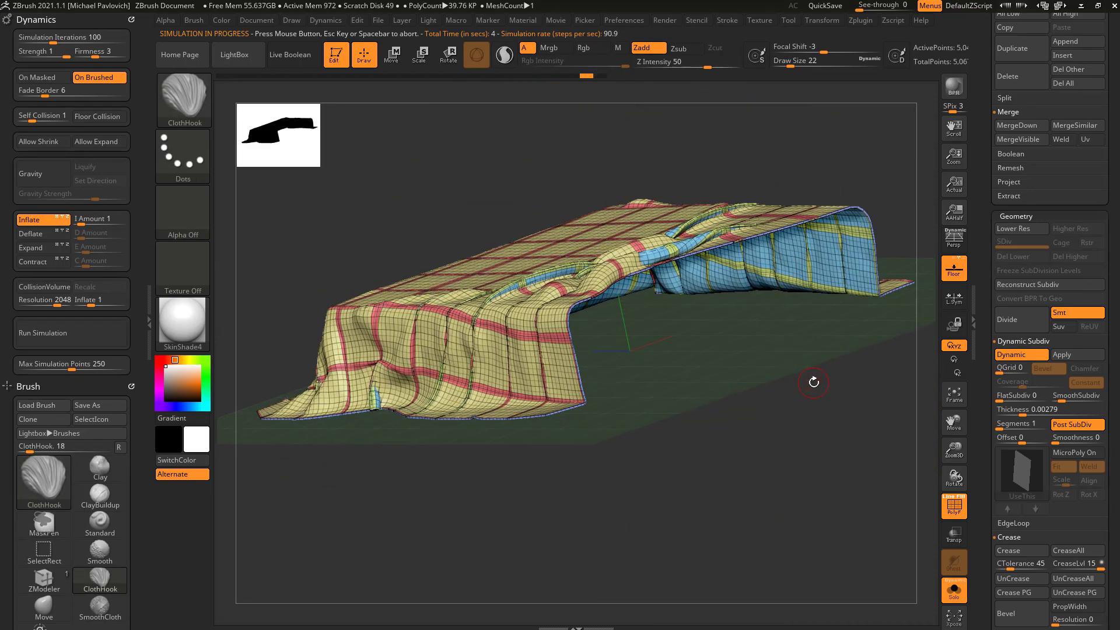
- Try the Inflate simulation on the cloth with Dynamic Subdiv turned off
{"action": "left_click", "coordinate": [1011, 356]}
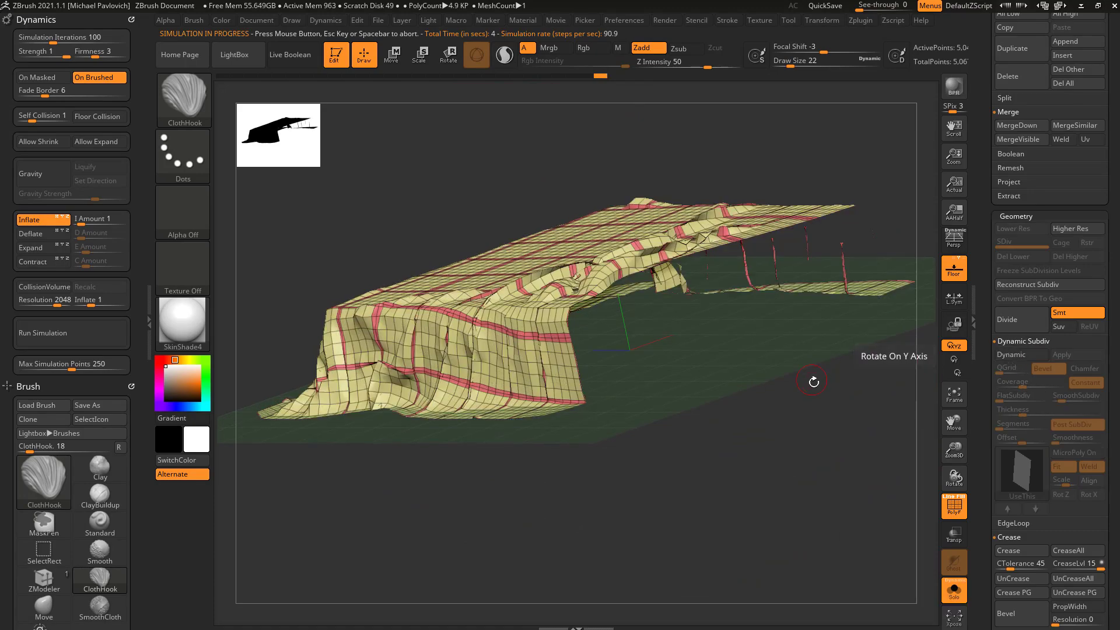
{"action": "left_click_drag", "start_coordinate": [813, 380], "coordinate": [729, 385]}
{"action": "left_click", "coordinate": [60, 332]}
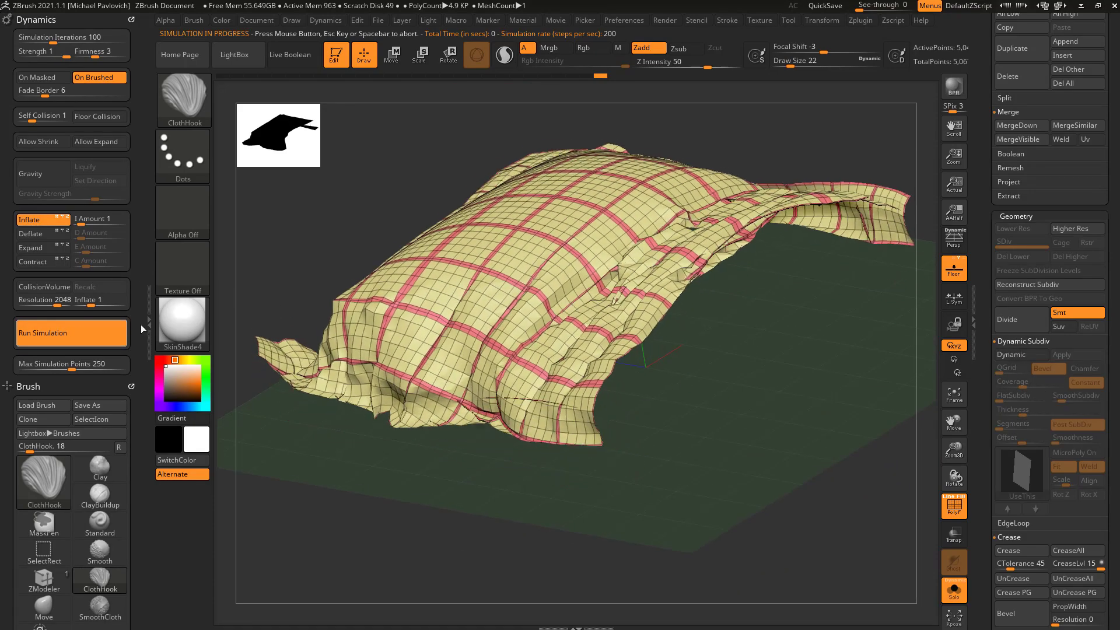
{"action": "left_click_drag", "start_coordinate": [742, 385], "coordinate": [748, 367]}
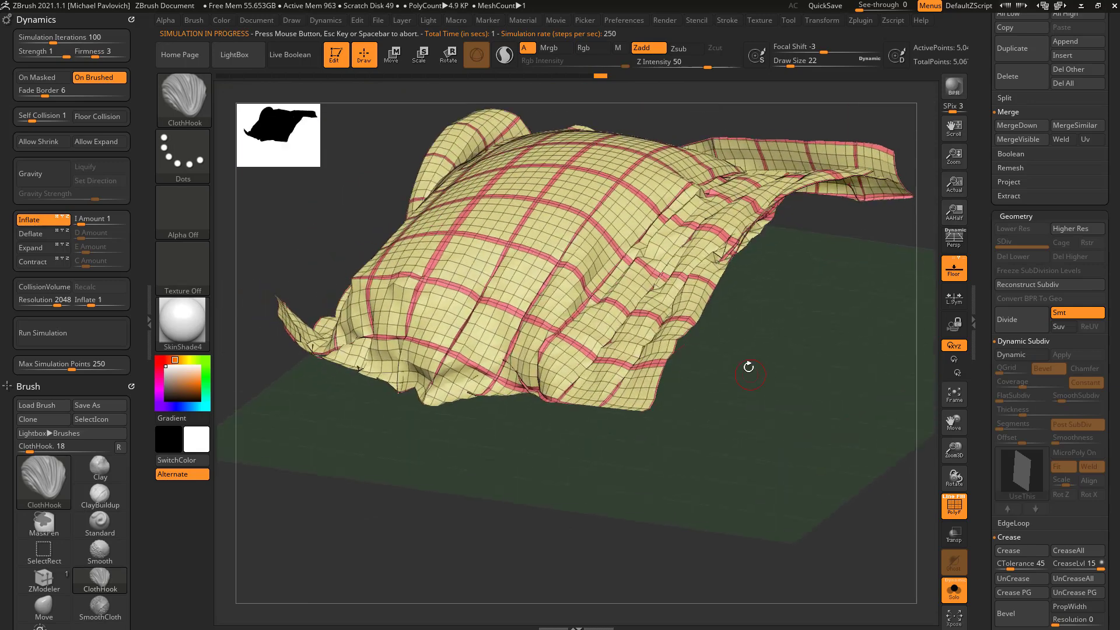
- Restore the uninflated cloth, re-enable Dynamic Subdiv, and apply it to bake the smoothing and thickness into the mesh
{"action": "left_click", "coordinate": [1020, 355]}
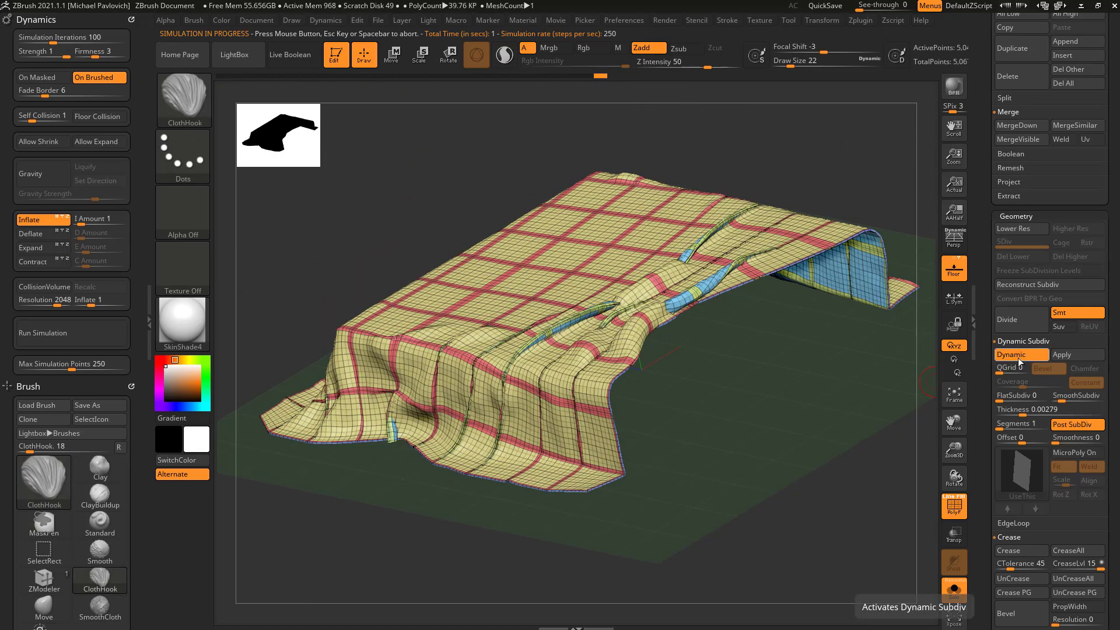
{"action": "left_click", "coordinate": [1062, 356]}
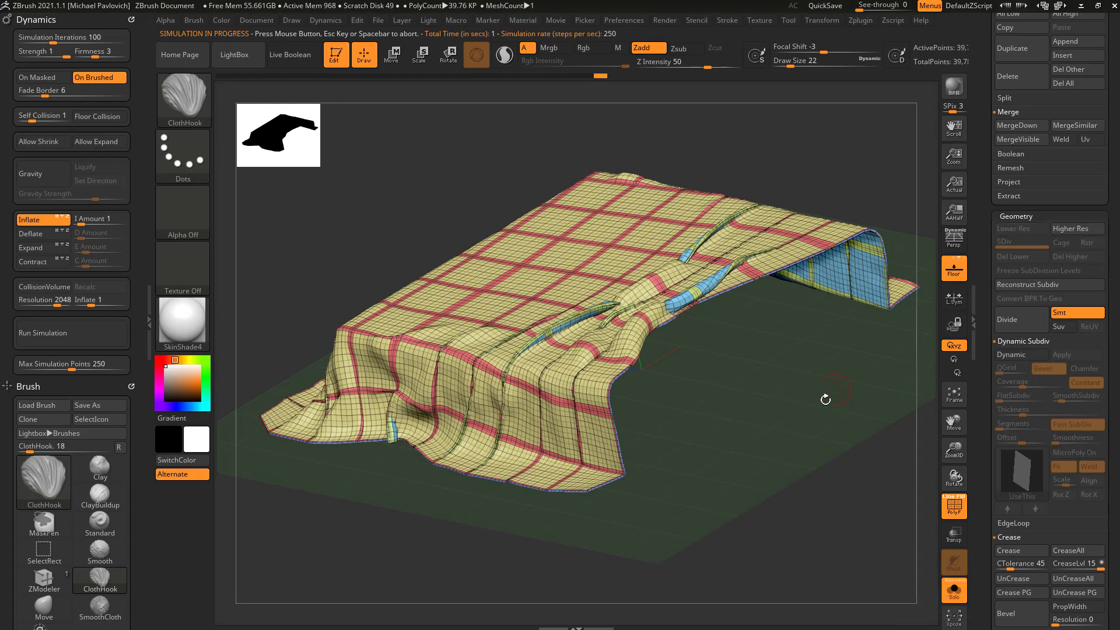
{"action": "mouse_move", "coordinate": [825, 399]}
{"action": "left_mouse_down"}
{"action": "mouse_move", "coordinate": [853, 425]}
{"action": "mouse_move", "coordinate": [856, 408]}
{"action": "mouse_move", "coordinate": [852, 422]}
{"action": "left_mouse_up"}
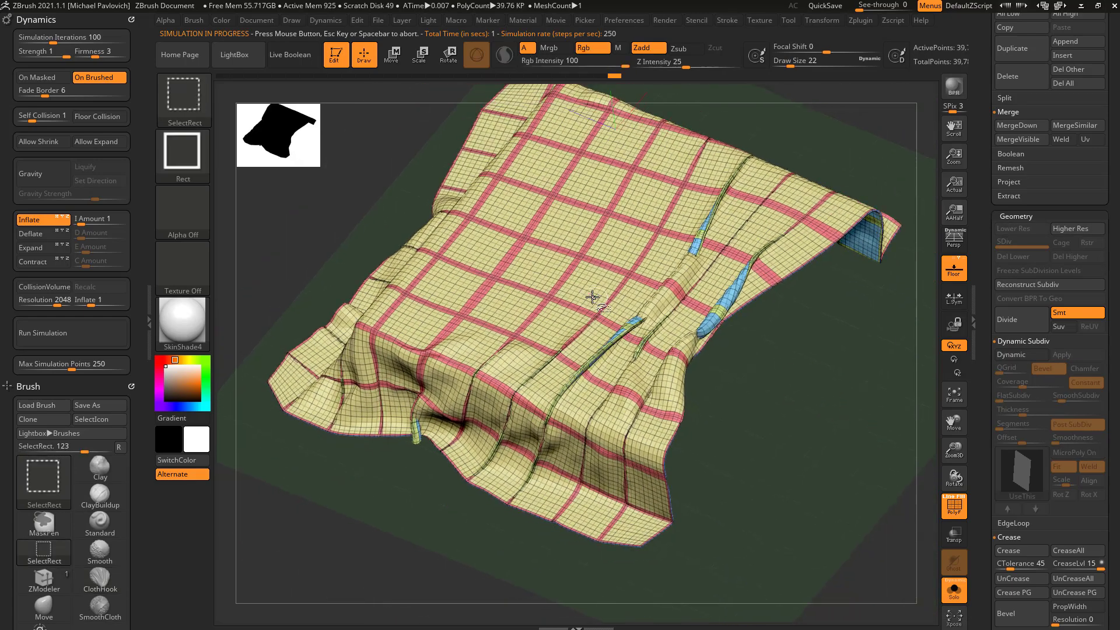
- Isolate the plaid's stripes by hiding the square patches, and merge the stripes into a single polygroup
{"action": "left_click", "coordinate": [587, 285], "text": "ctrl+shift"}
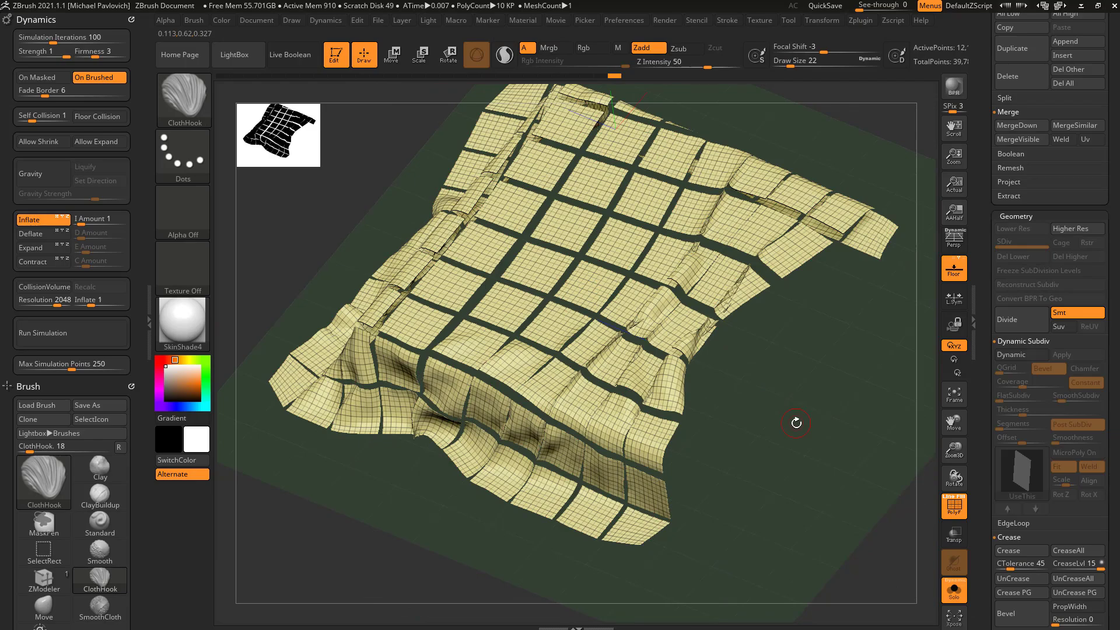
{"action": "left_click", "coordinate": [796, 423], "text": "ctrl+shift"}
{"action": "left_click", "coordinate": [798, 149], "text": "ctrl+shift"}
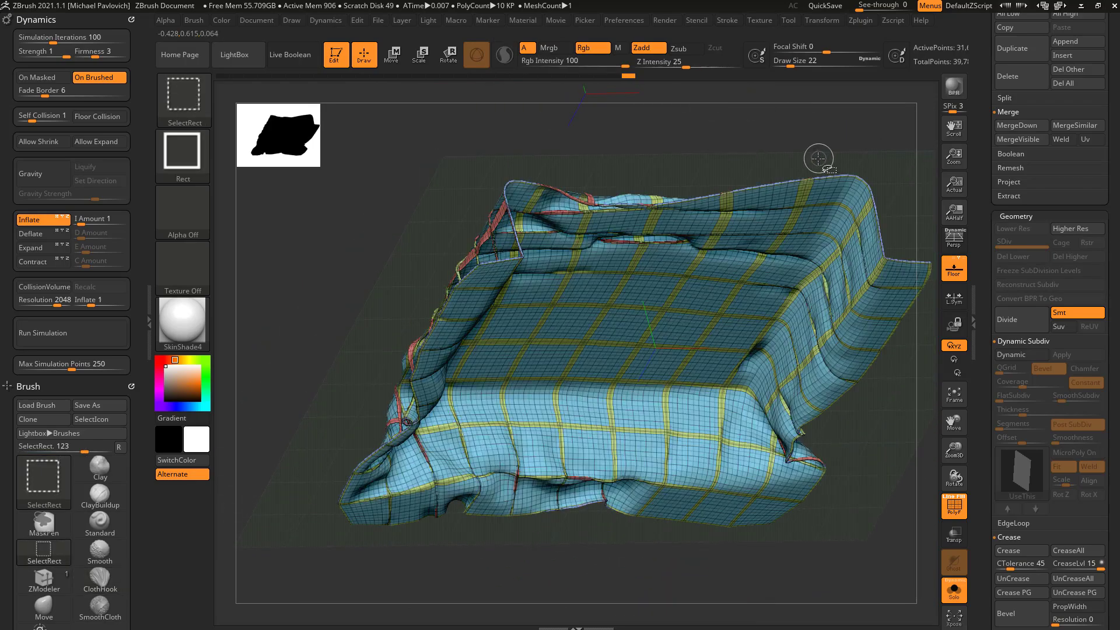
{"action": "double_click", "coordinate": [598, 255], "text": "ctrl+shift"}
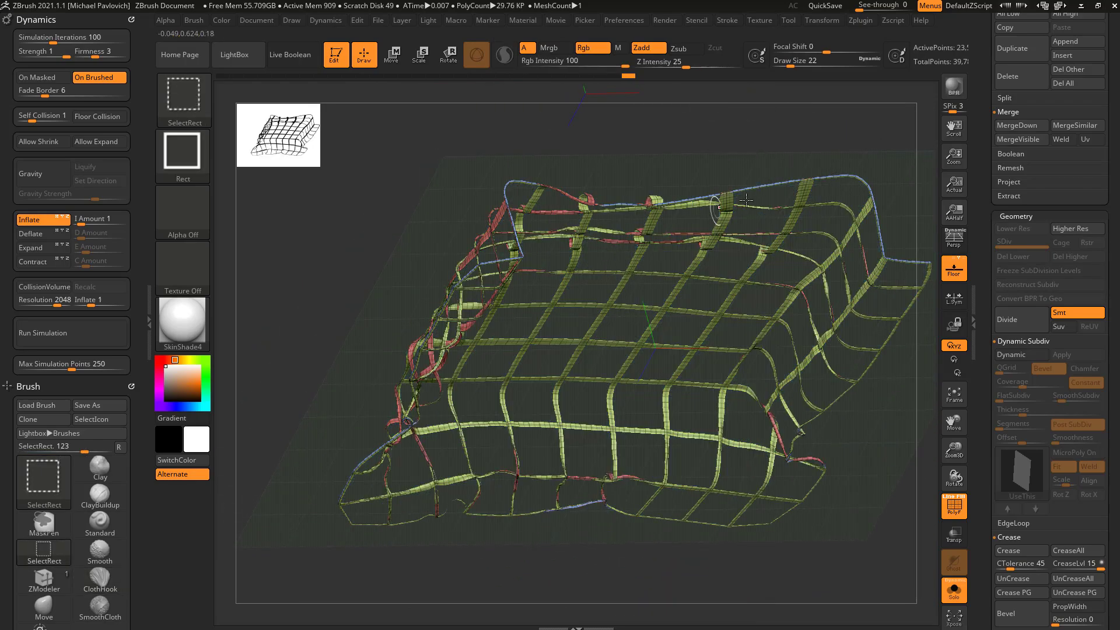
{"action": "left_click_drag", "start_coordinate": [746, 200], "coordinate": [815, 350]}
{"action": "key", "text": "ctrl+w"}
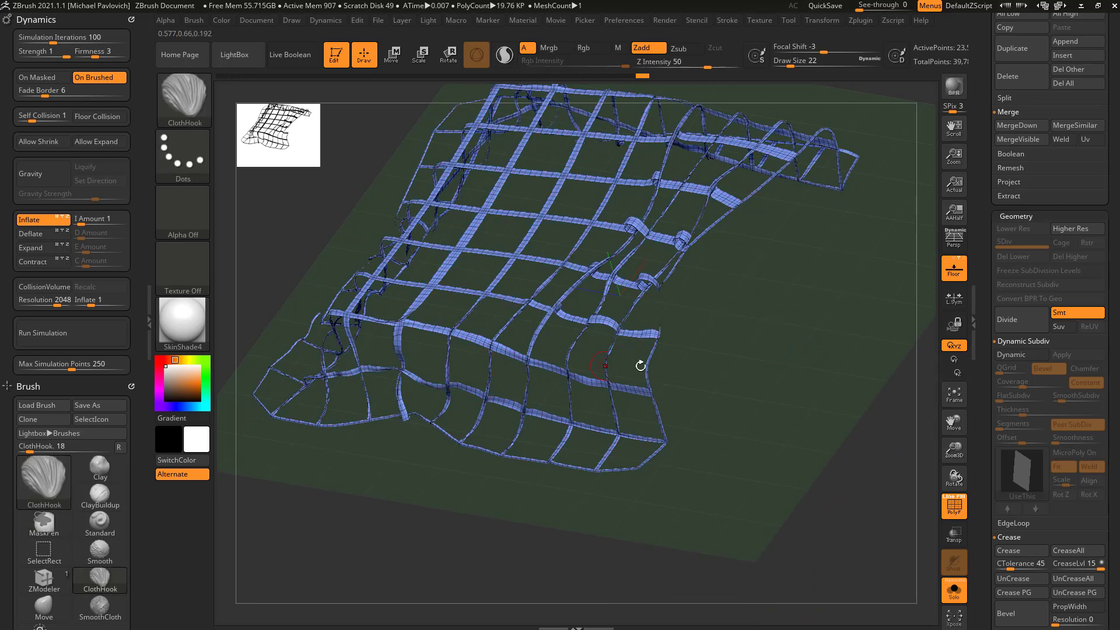
- Invert the visibility to merge the square patches into a single polygroup, and show the whole cloth again
{"action": "left_click", "coordinate": [861, 380], "text": "ctrl+shift"}
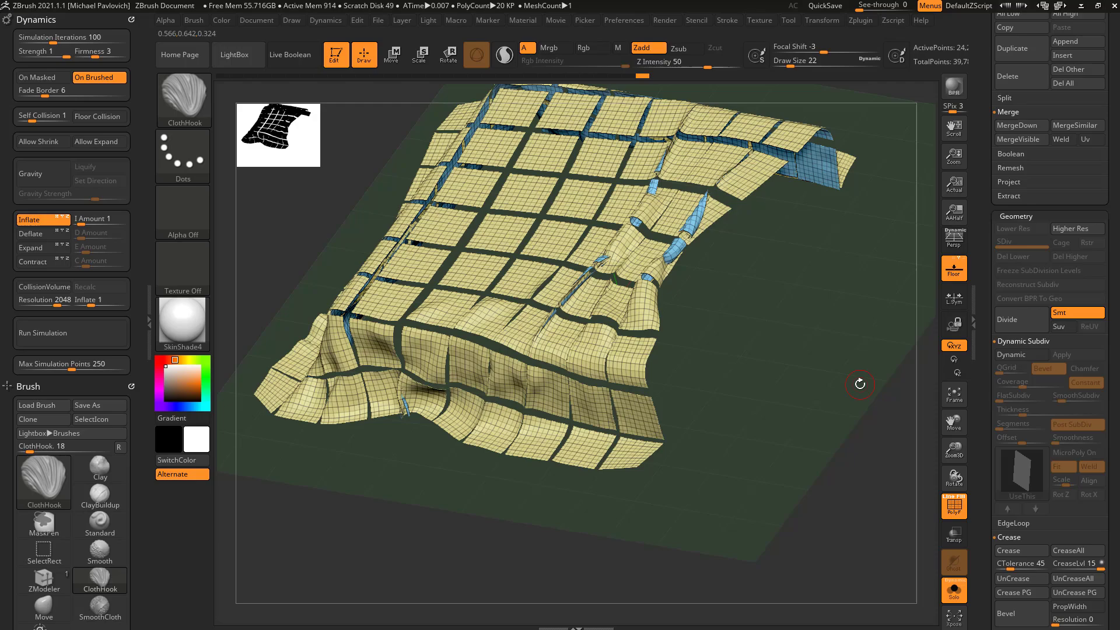
{"action": "key", "text": "ctrl+w"}
{"action": "mouse_move", "coordinate": [857, 383]}
{"action": "left_mouse_down"}
{"action": "mouse_move", "coordinate": [780, 355]}
{"action": "mouse_move", "coordinate": [808, 373]}
{"action": "mouse_move", "coordinate": [833, 422]}
{"action": "mouse_move", "coordinate": [830, 397]}
{"action": "mouse_move", "coordinate": [862, 358]}
{"action": "mouse_move", "coordinate": [863, 407]}
{"action": "mouse_move", "coordinate": [844, 360]}
{"action": "left_mouse_up"}
{"action": "key", "text": "ctrl+shift"}
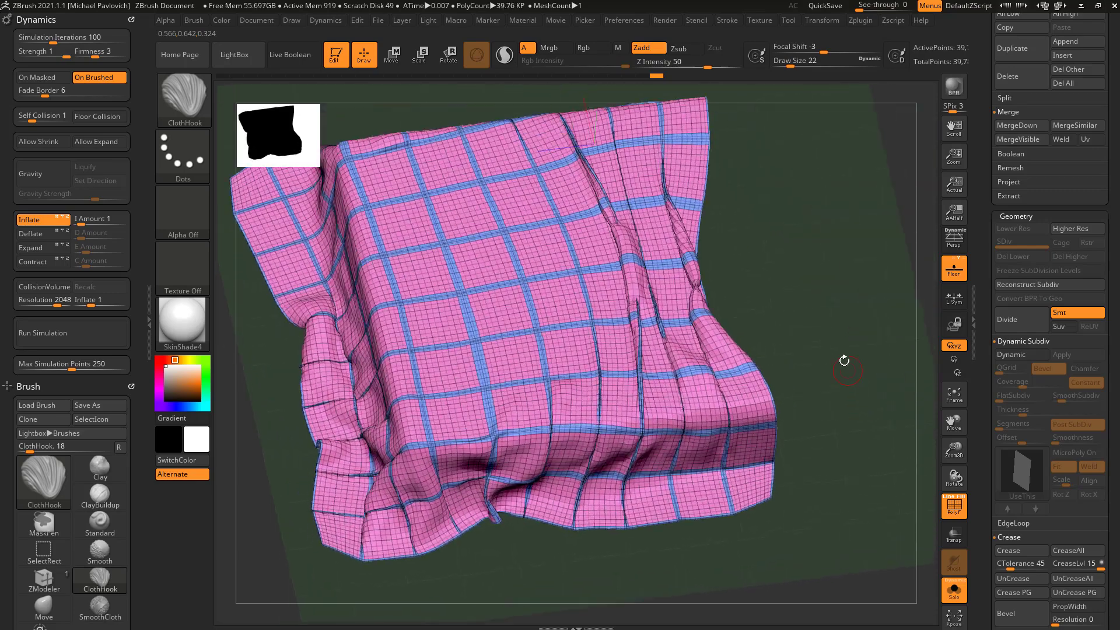
- Isolate and mask the square patches, unhide the whole cloth, and invert the mask so only the stripes are masked
{"action": "key", "text": "ctrl+shift"}
{"action": "left_click", "coordinate": [561, 298], "text": "ctrl+shift"}
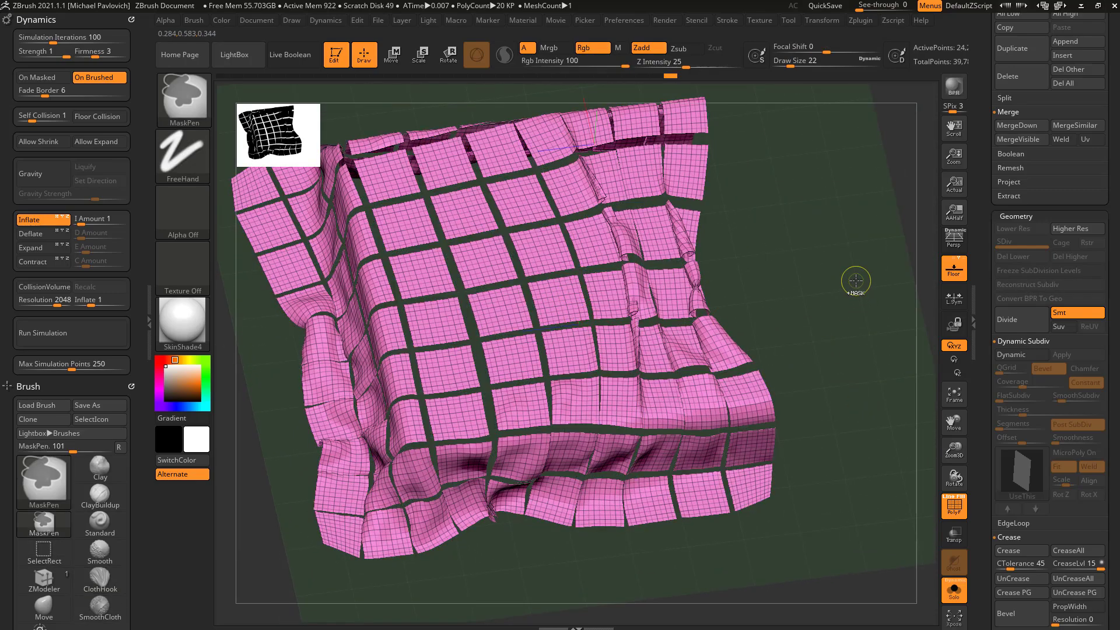
{"action": "left_click", "coordinate": [866, 304], "text": "ctrl"}
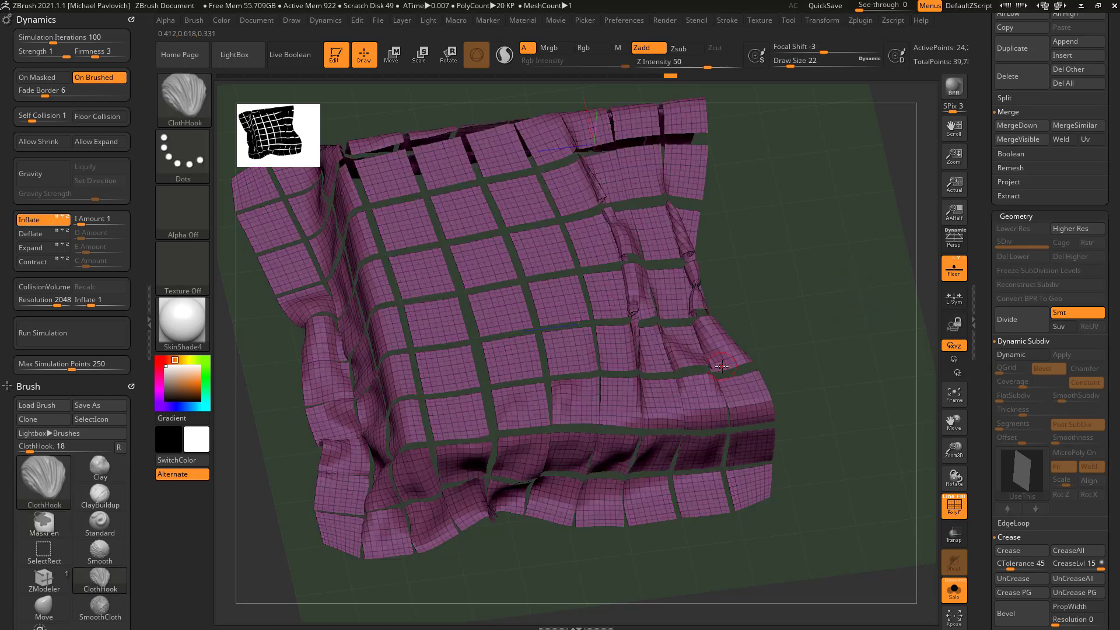
{"action": "key", "text": "ctrl+shift"}
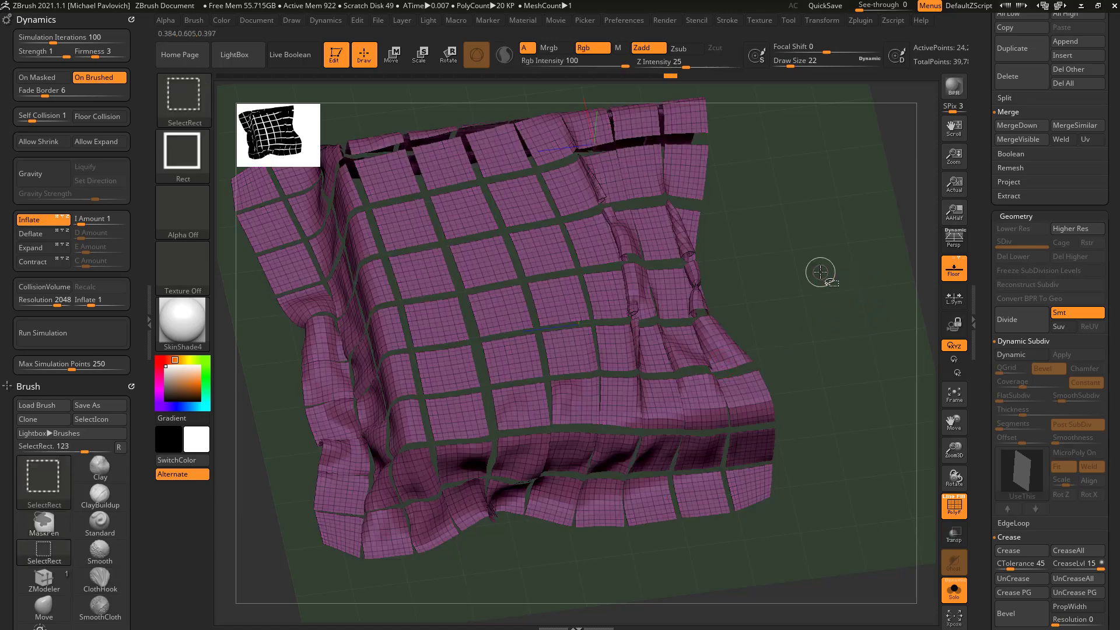
{"action": "left_click", "coordinate": [840, 282], "text": "ctrl+shift"}
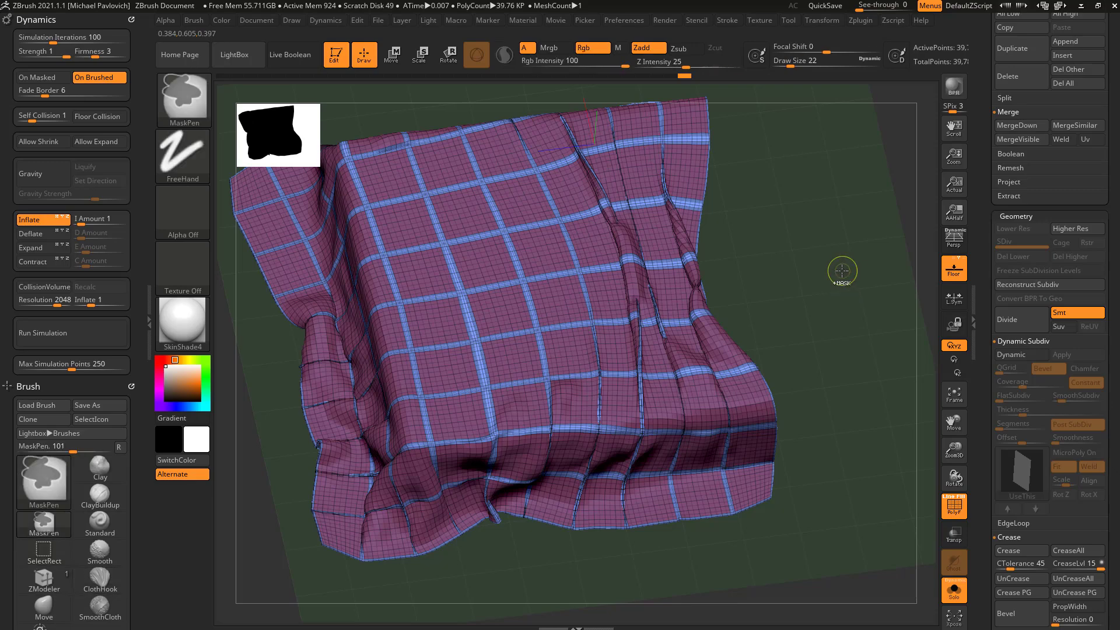
{"action": "left_click", "coordinate": [846, 284], "text": "ctrl"}
{"action": "mouse_move", "coordinate": [863, 342]}
{"action": "left_mouse_down"}
{"action": "mouse_move", "coordinate": [842, 313]}
{"action": "mouse_move", "coordinate": [845, 328]}
{"action": "left_mouse_up"}
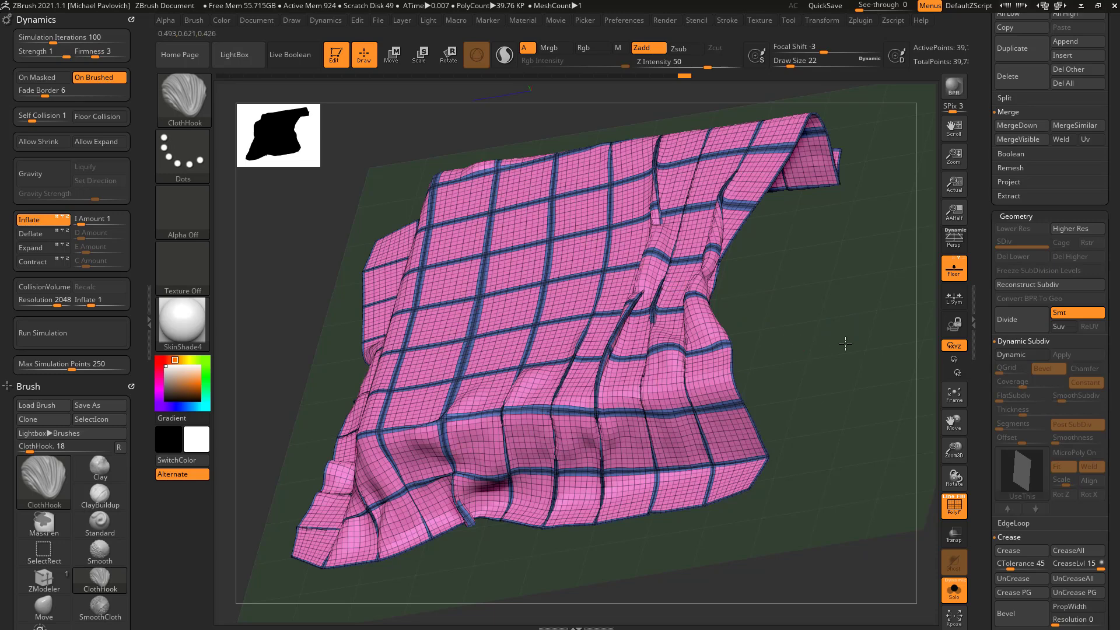
{"action": "left_click_drag", "start_coordinate": [845, 343], "coordinate": [873, 371]}
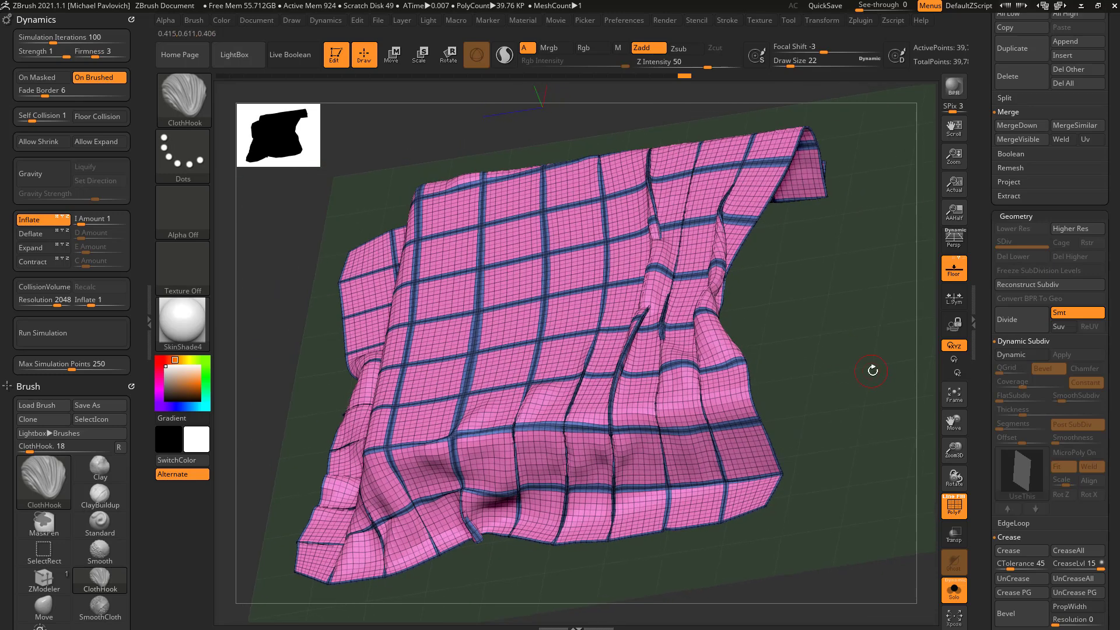
- Hide the polygroup wireframe and run the Inflate simulation to puff up the unmasked square patches
{"action": "left_click", "coordinate": [949, 505]}
{"action": "left_click_drag", "start_coordinate": [910, 467], "coordinate": [896, 455]}
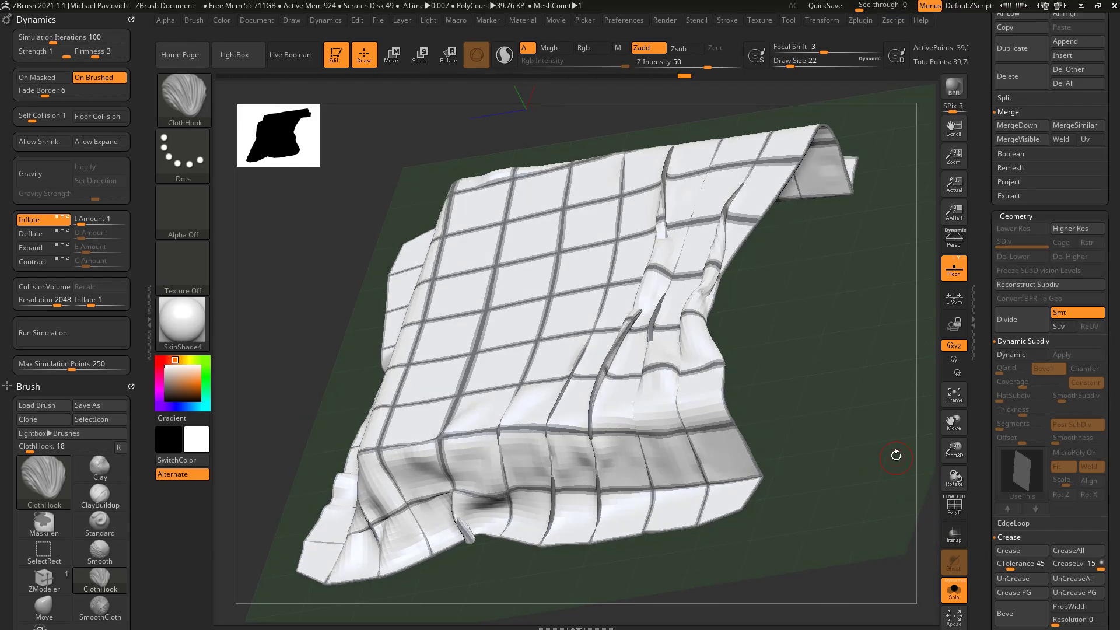
{"action": "left_click_drag", "start_coordinate": [746, 335], "coordinate": [758, 373]}
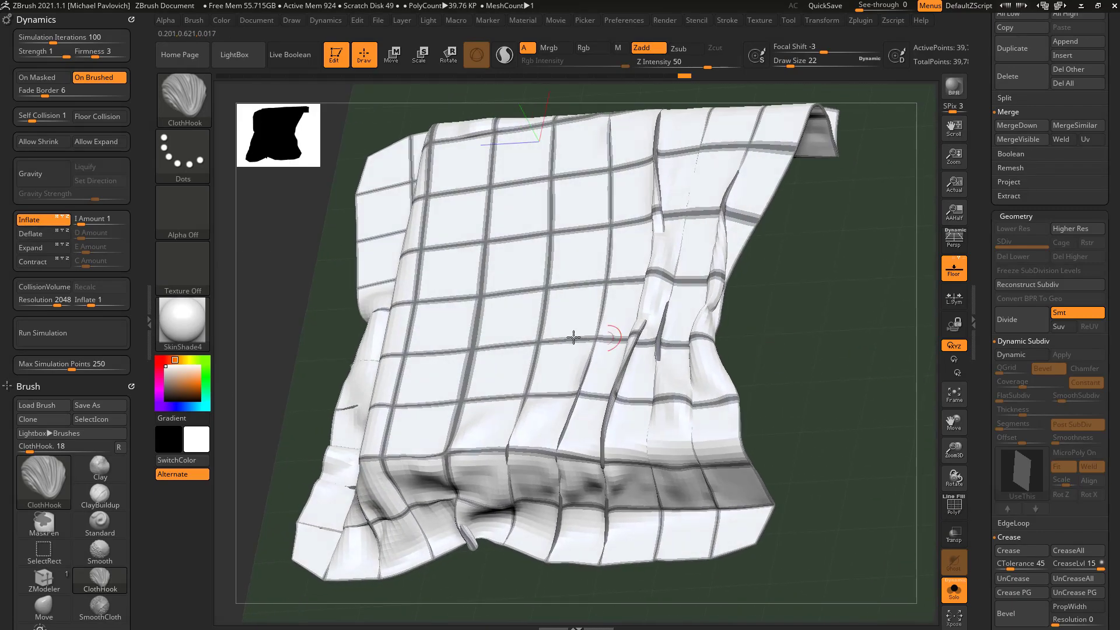
{"action": "left_click", "coordinate": [54, 331]}
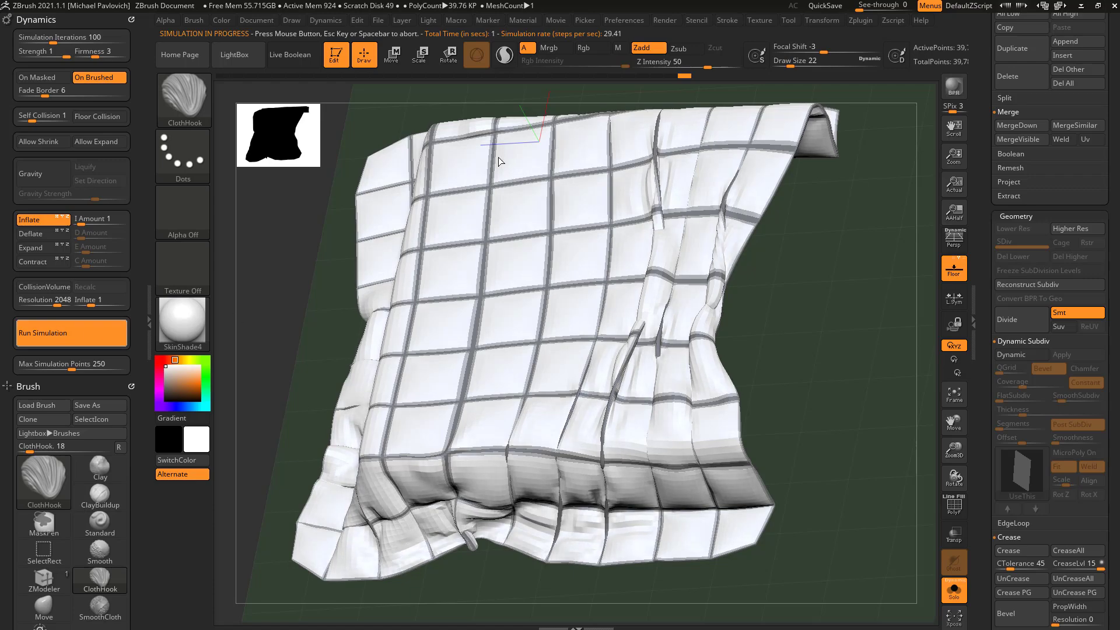
{"action": "left_click", "coordinate": [845, 382]}
{"action": "left_click_drag", "start_coordinate": [846, 382], "coordinate": [928, 354]}
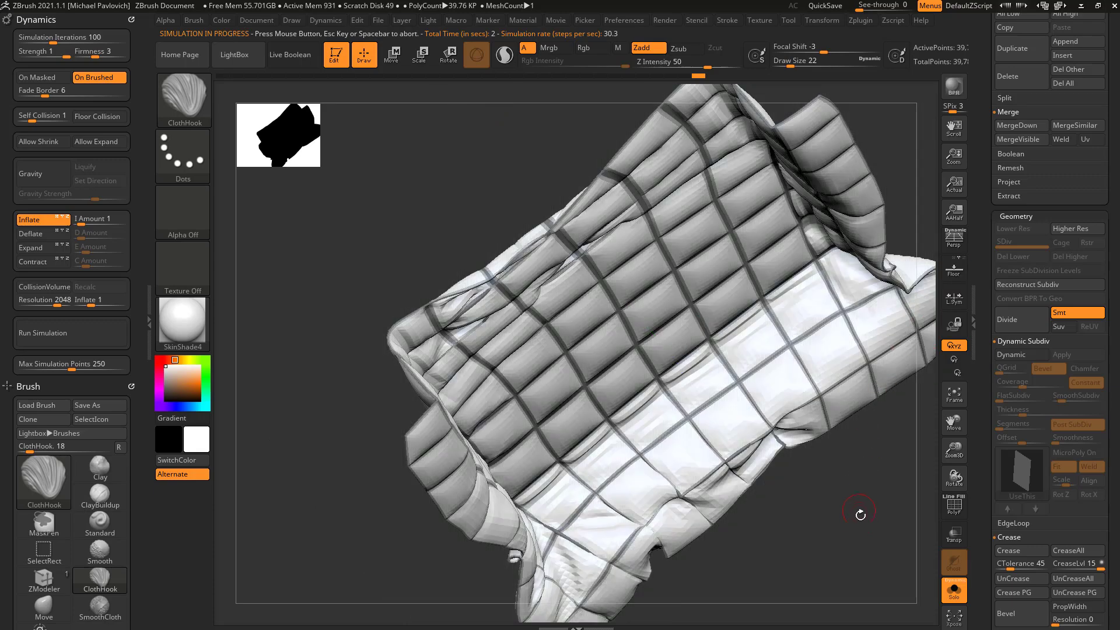
{"action": "left_click_drag", "start_coordinate": [860, 513], "coordinate": [850, 365]}
{"action": "key", "text": "shift+f"}
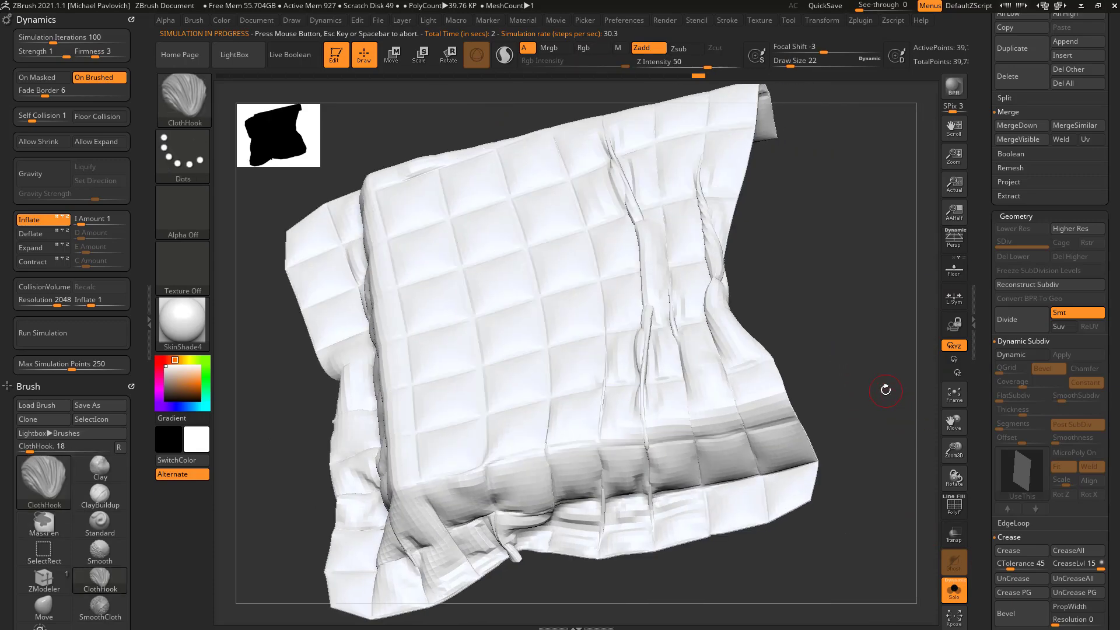
- Change the cloth's material to StartupMaterial and inspect the quilted shape
{"action": "left_click", "coordinate": [186, 326]}
{"action": "left_click", "coordinate": [254, 280]}
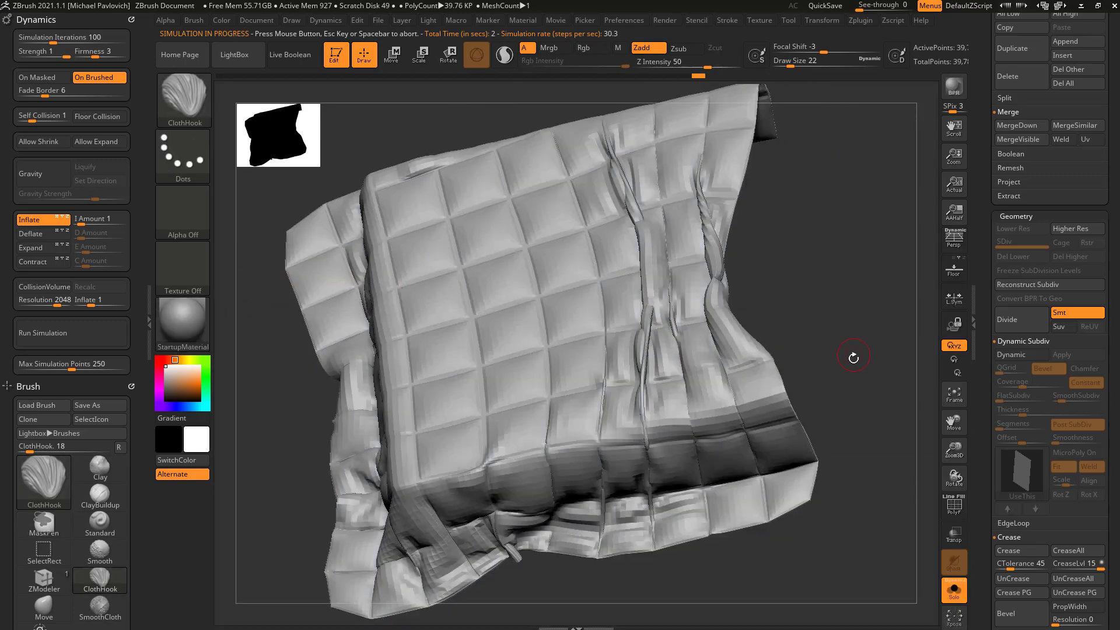
{"action": "left_click_drag", "start_coordinate": [869, 331], "coordinate": [850, 410]}
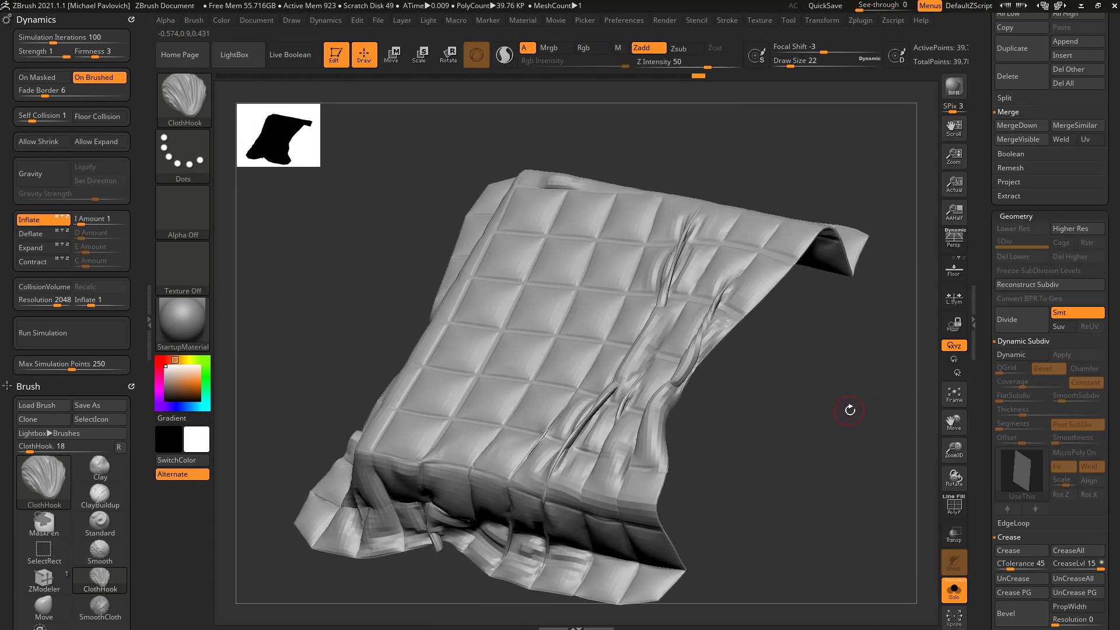
- Enable Dynamic Subdiv to preview the cloth's smoothing, and reduce SmoothSubdiv to 0
{"action": "left_click", "coordinate": [1025, 355]}
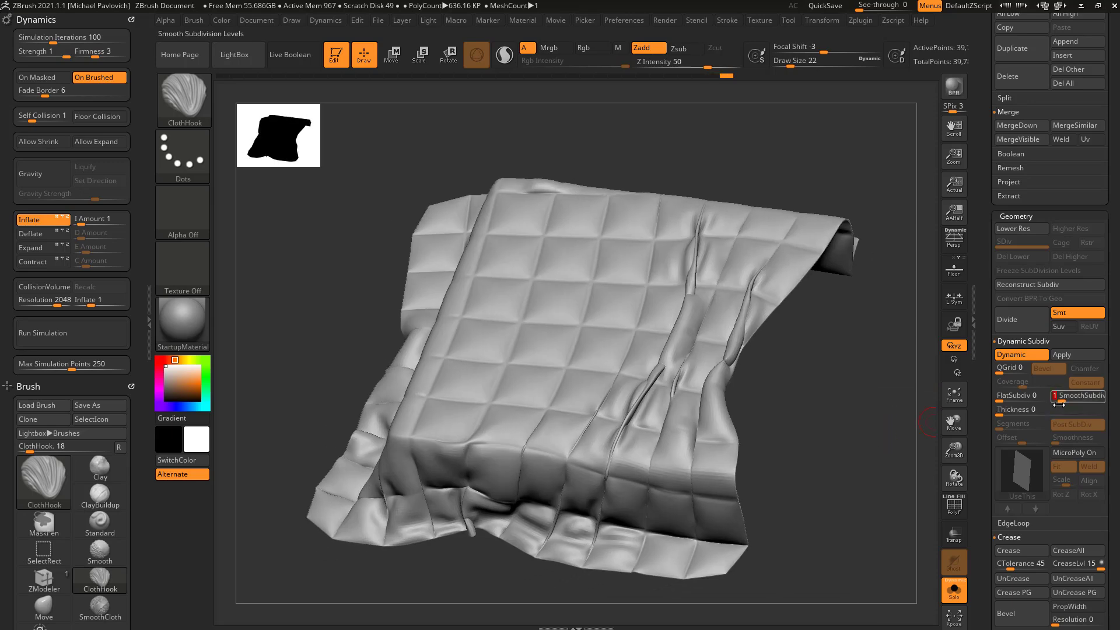
{"action": "left_click_drag", "start_coordinate": [877, 429], "coordinate": [904, 410]}
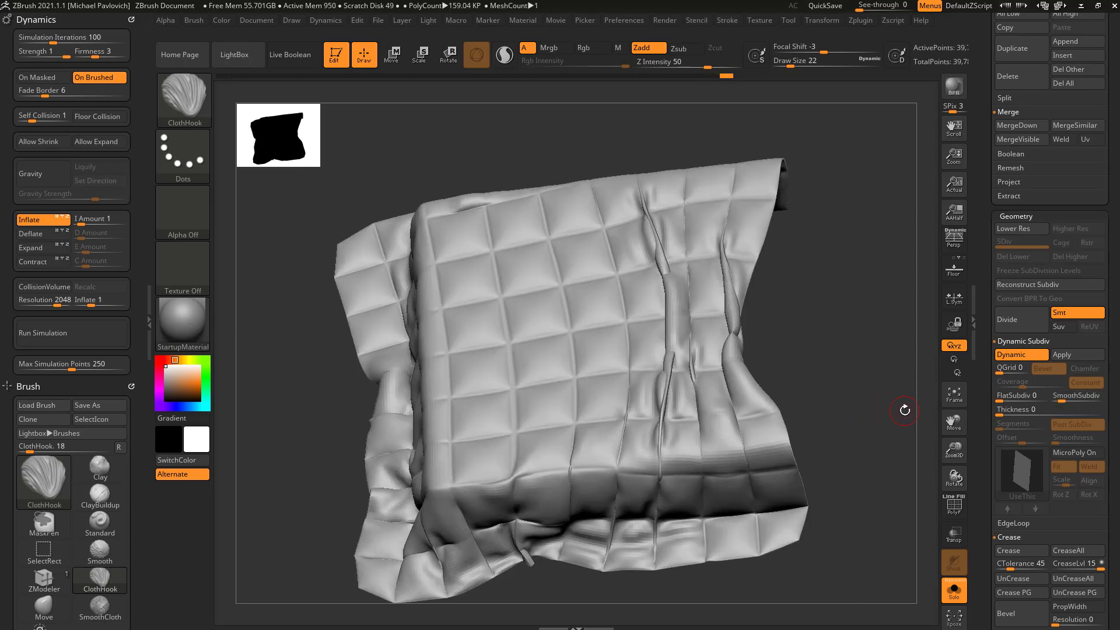
{"action": "left_click_drag", "start_coordinate": [1060, 398], "coordinate": [1054, 399]}
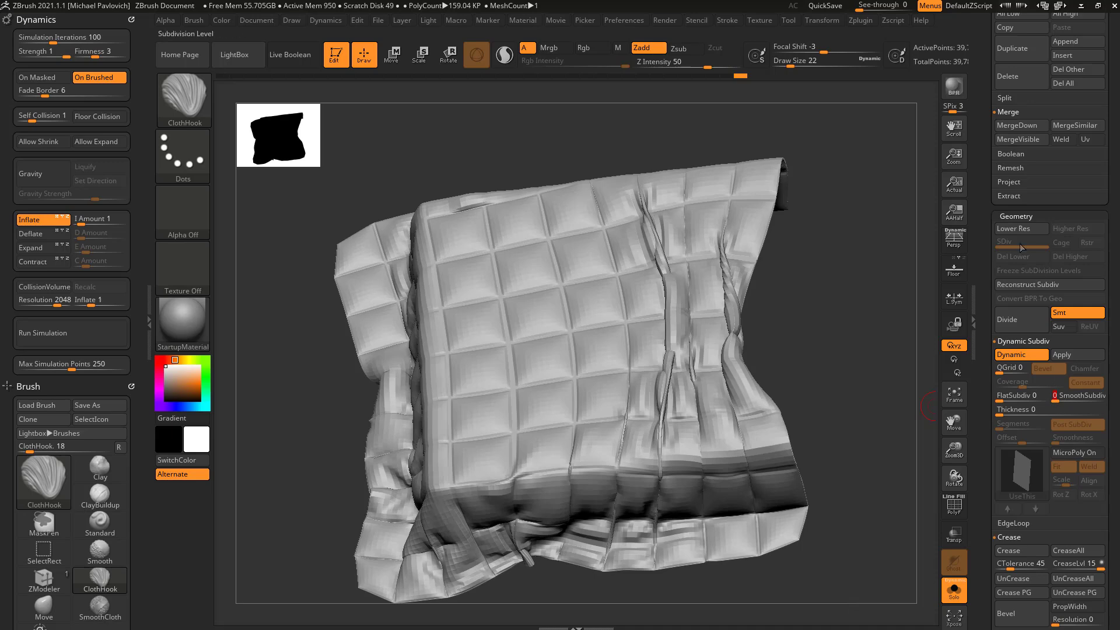
- Divide the quilted cloth once to add subdivision level 2
{"action": "left_click_drag", "start_coordinate": [906, 324], "coordinate": [884, 332]}
{"action": "key", "text": "ctrl"}
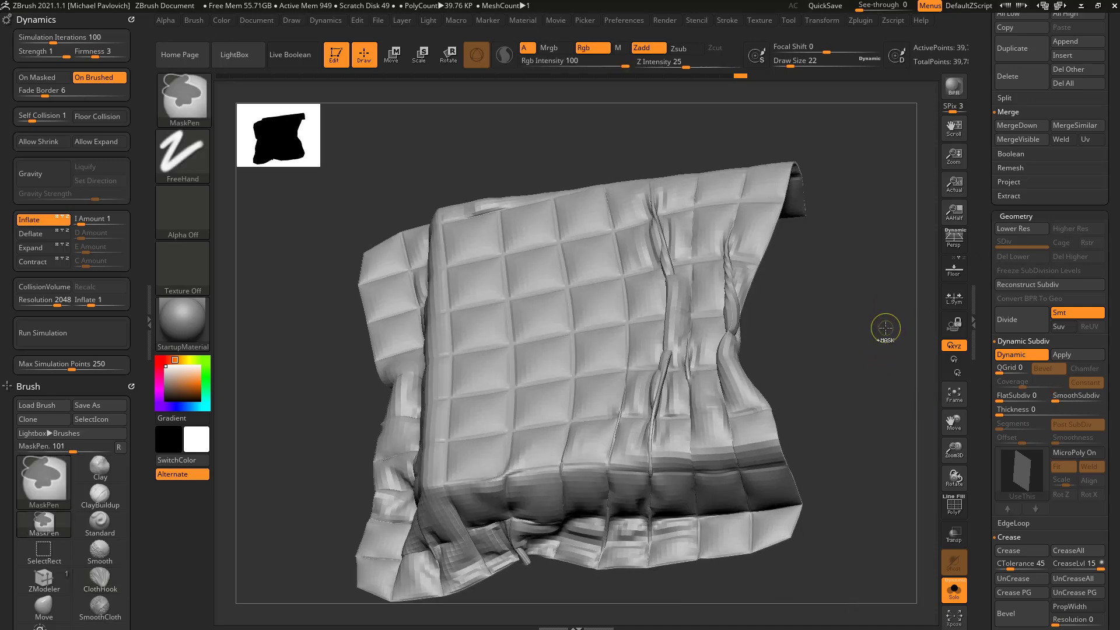
{"action": "left_click", "coordinate": [1022, 244]}
{"action": "left_click_drag", "start_coordinate": [896, 371], "coordinate": [901, 367]}
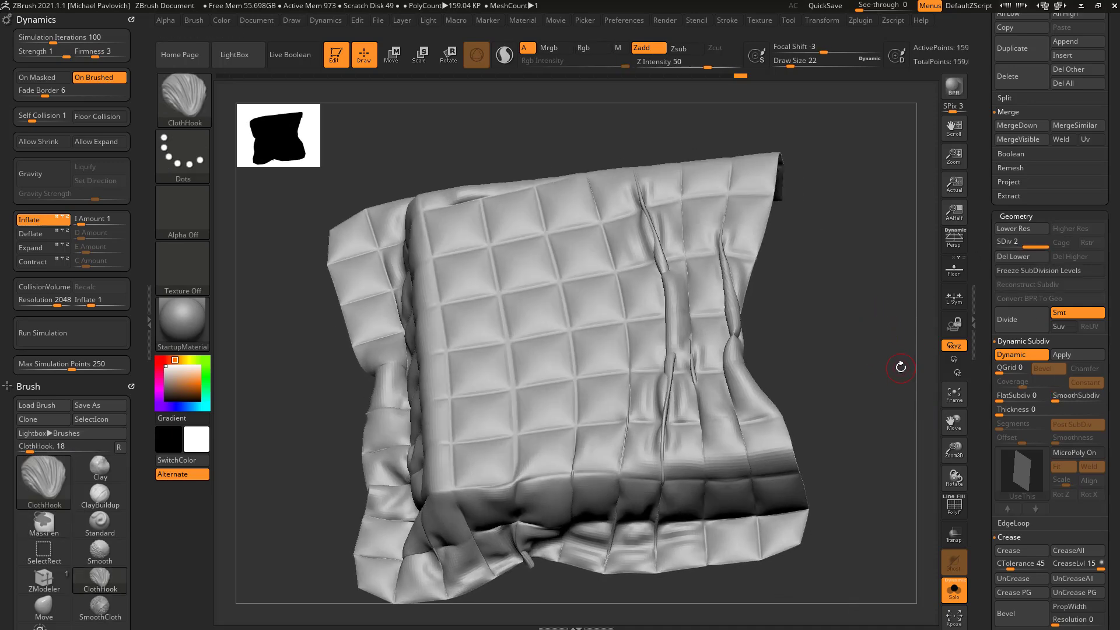
- Mask only the stripes of the subdivided cloth and rerun the Inflate simulation to puff up the square patches
{"action": "left_click", "coordinate": [604, 298], "text": "ctrl+shift"}
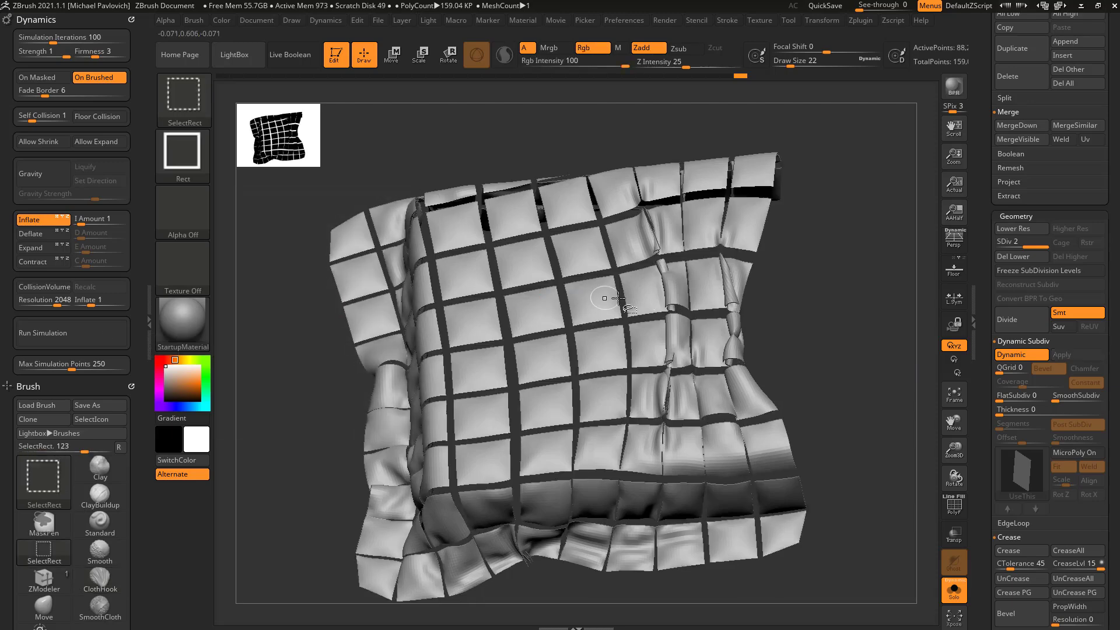
{"action": "key", "text": "ctrl"}
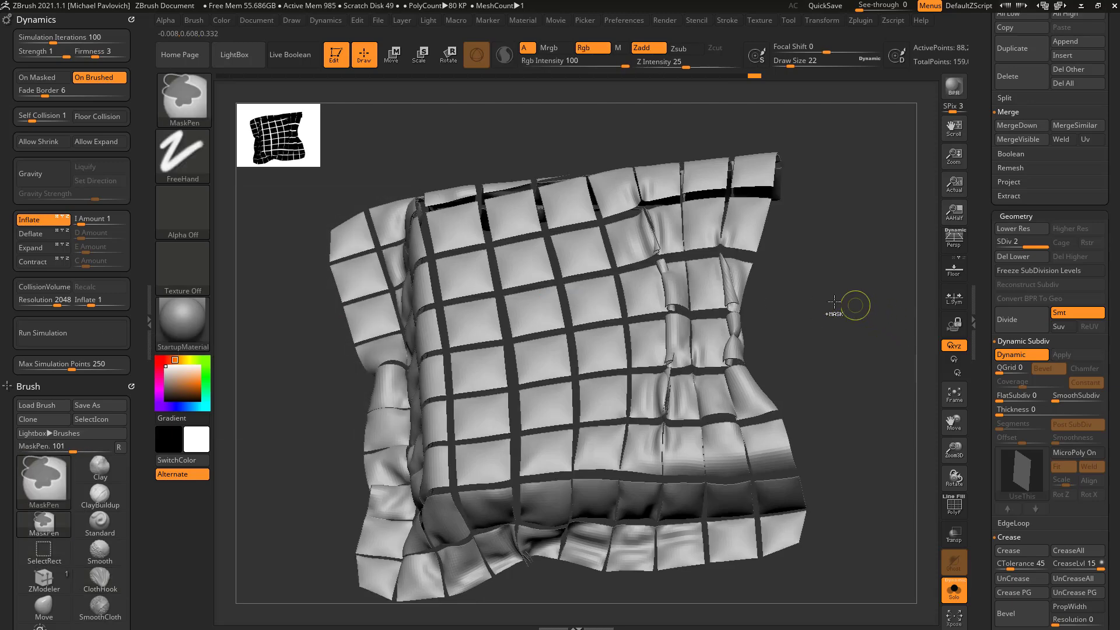
{"action": "left_click", "coordinate": [880, 321], "text": "ctrl"}
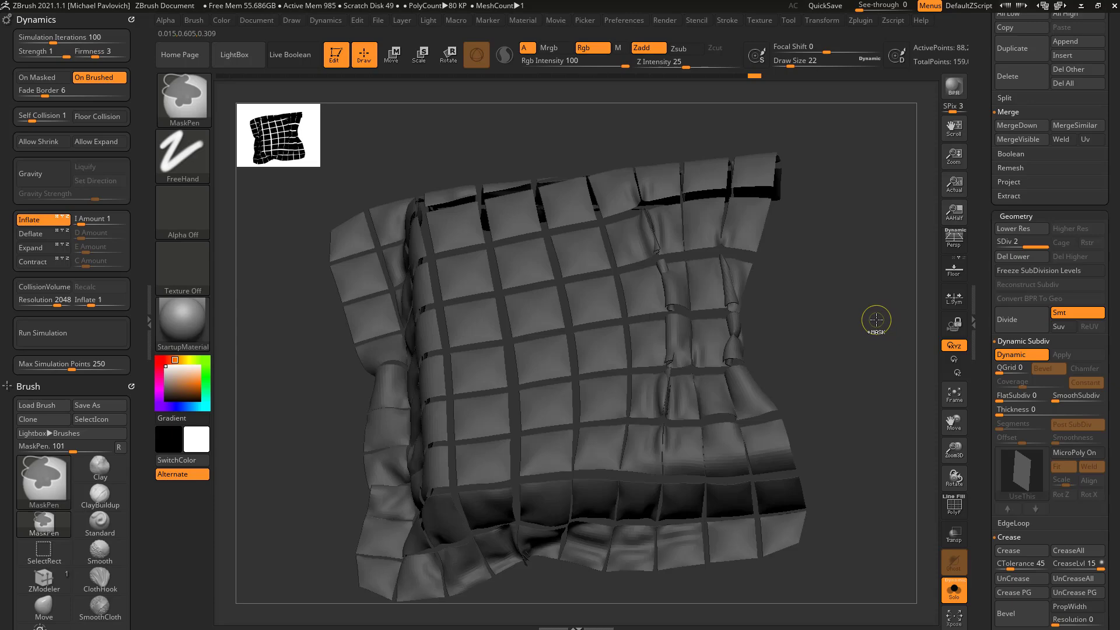
{"action": "left_click", "coordinate": [878, 320], "text": "ctrl+shift"}
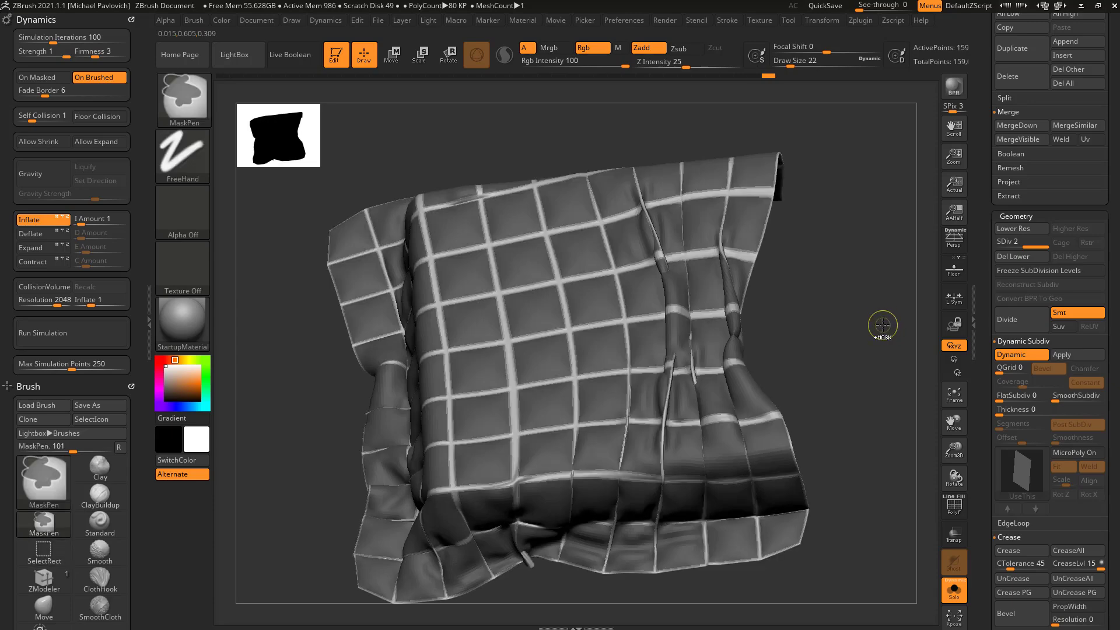
{"action": "left_click", "coordinate": [882, 324], "text": "ctrl"}
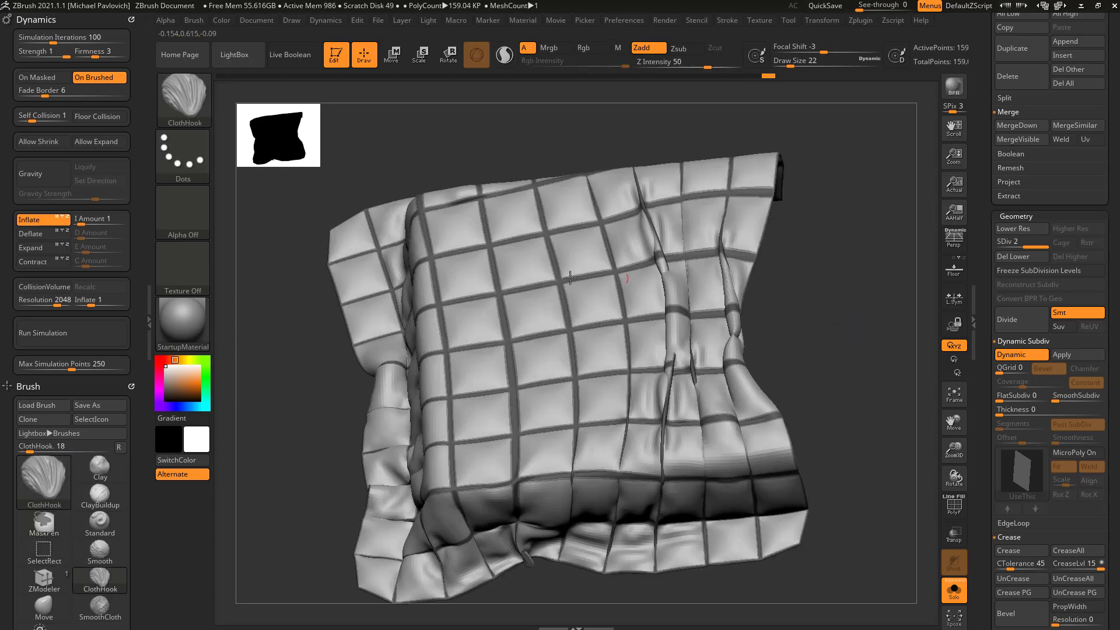
{"action": "left_click", "coordinate": [63, 331]}
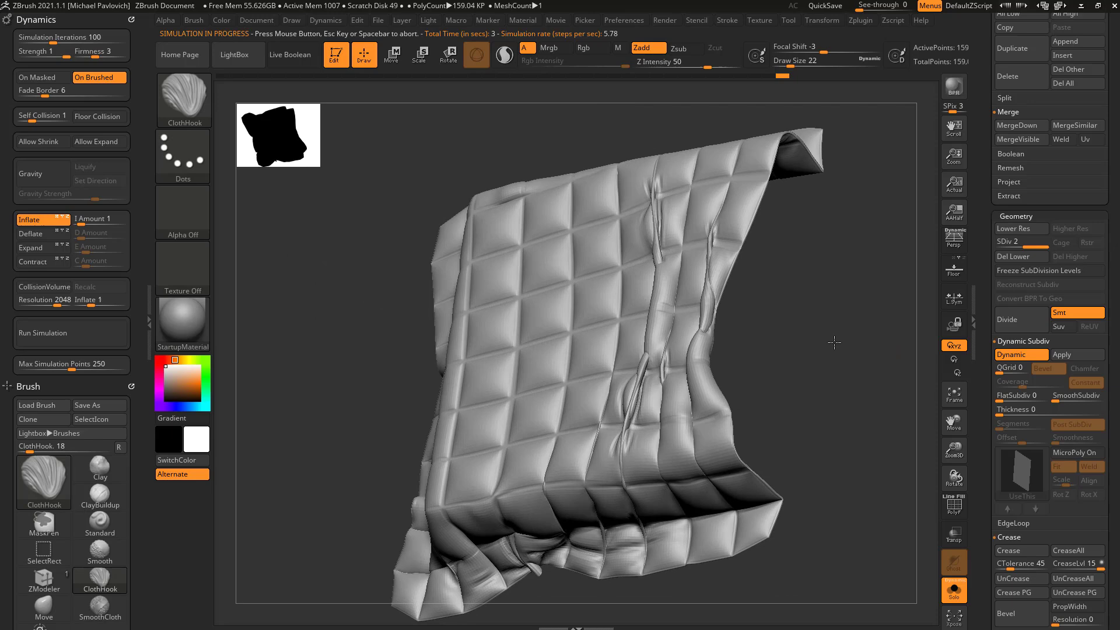
{"action": "left_click_drag", "start_coordinate": [834, 342], "coordinate": [868, 332]}
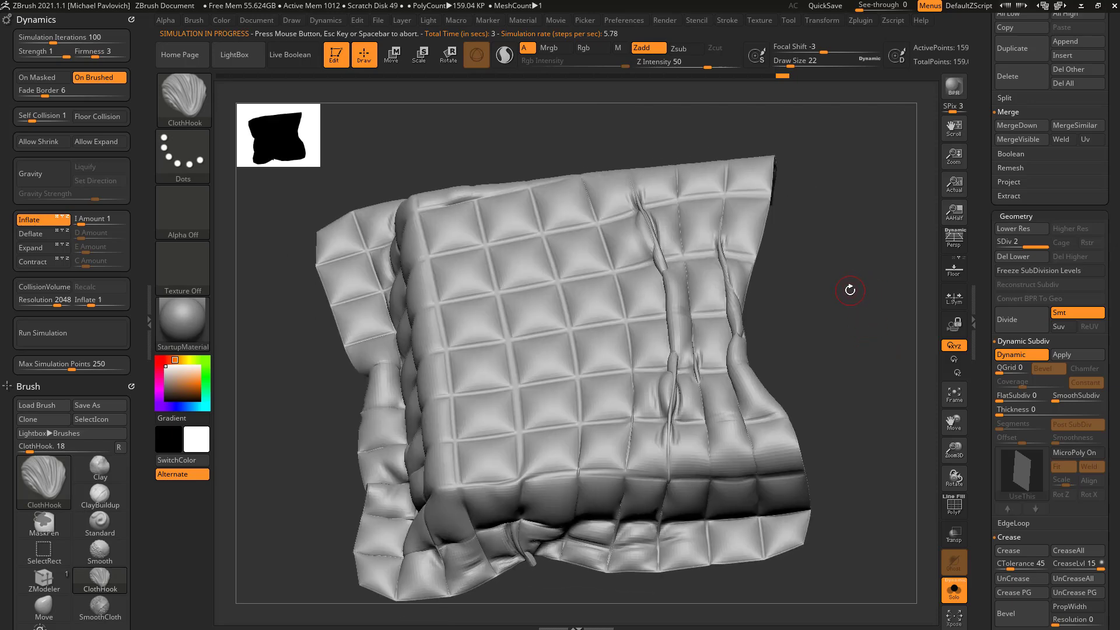
- Try a short ClothHook stroke on the puffed square patches and undo it
{"action": "key", "text": "b"}
{"action": "key", "text": "c"}
{"action": "key", "text": "h"}
{"action": "mouse_move", "coordinate": [638, 349]}
{"action": "left_mouse_down"}
{"action": "mouse_move", "coordinate": [662, 346]}
{"action": "mouse_move", "coordinate": [624, 338]}
{"action": "mouse_move", "coordinate": [649, 325]}
{"action": "mouse_move", "coordinate": [609, 350]}
{"action": "left_mouse_up"}
{"action": "key", "text": "ctrl+z"}
- Switch to the ClothNudge brush with a draw size of 44
{"action": "key", "text": "s"}
{"action": "key", "text": "s"}
{"action": "key", "text": "b"}
{"action": "key", "text": "c"}
{"action": "key", "text": "n"}
{"action": "key", "text": "s"}
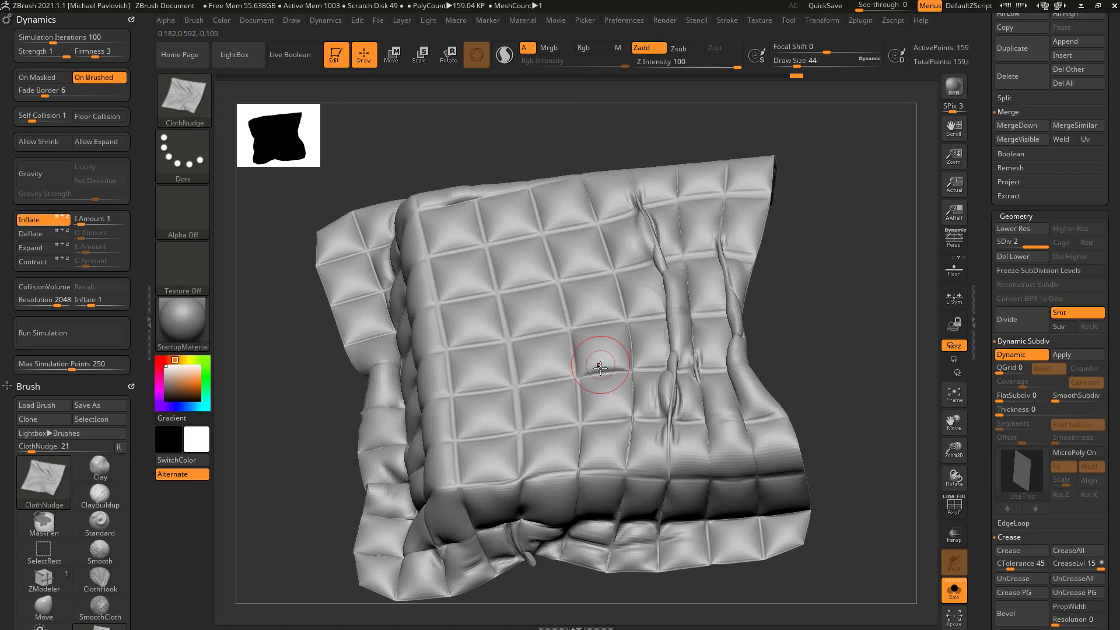